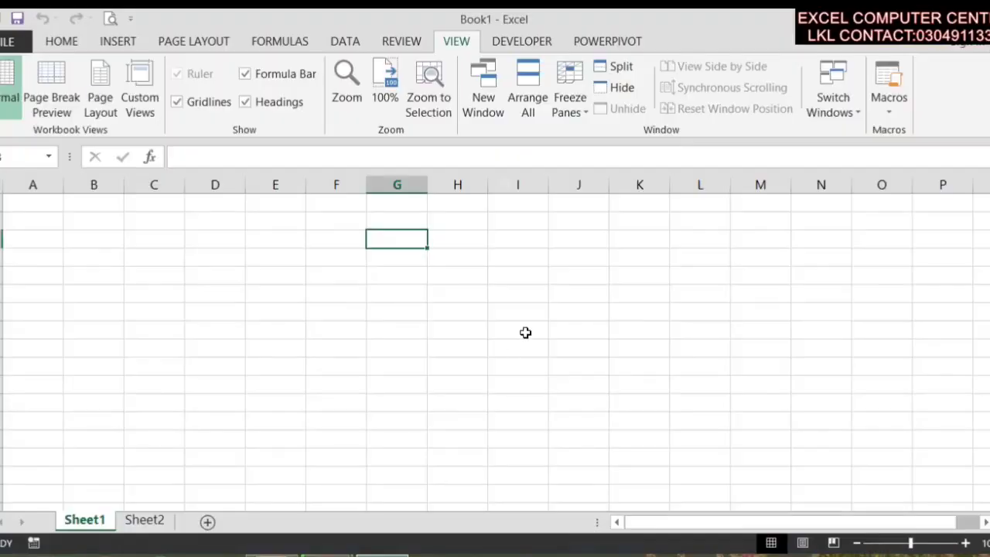
Dismiss the gridlines tip and switch the sheet to Page Break Preview
left_click(525, 332)
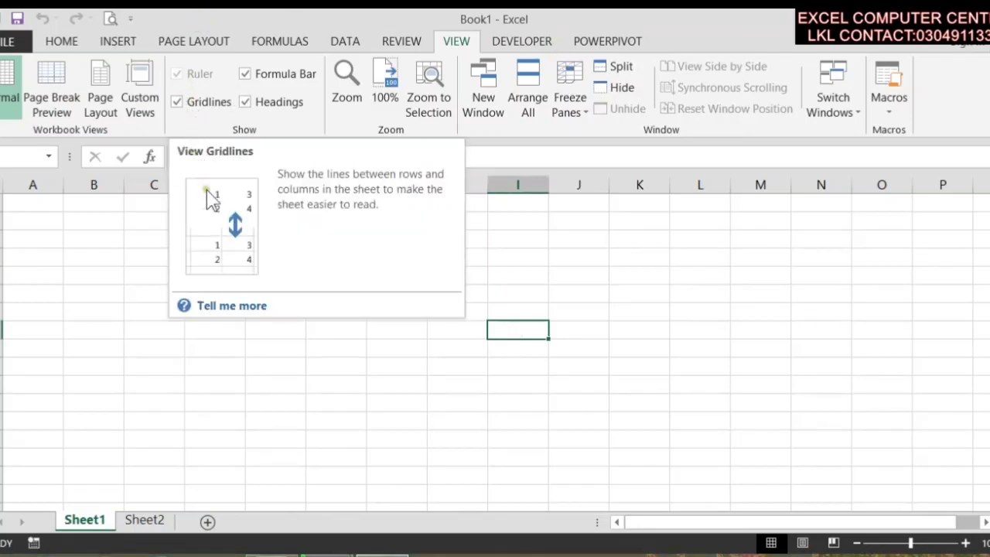
left_click(314, 402)
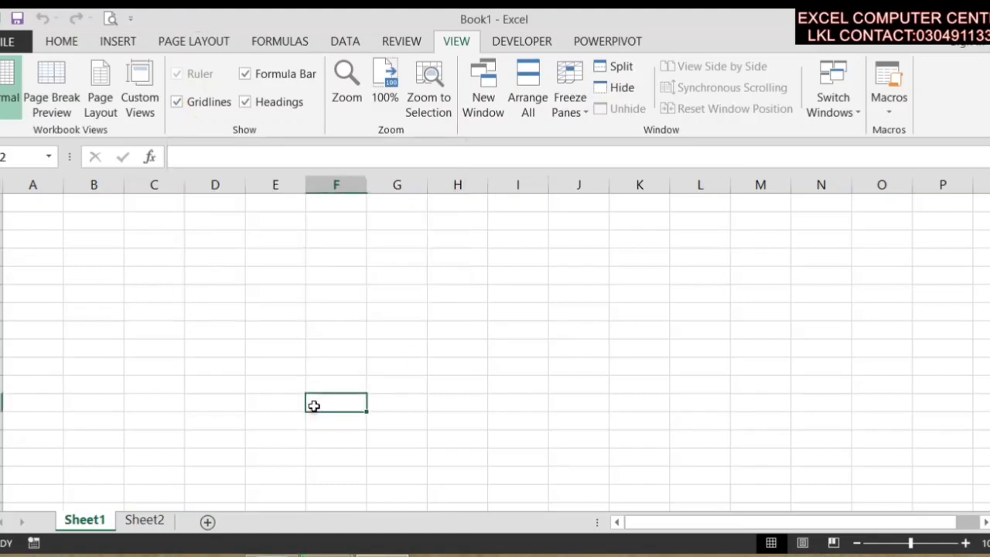
left_click(316, 318)
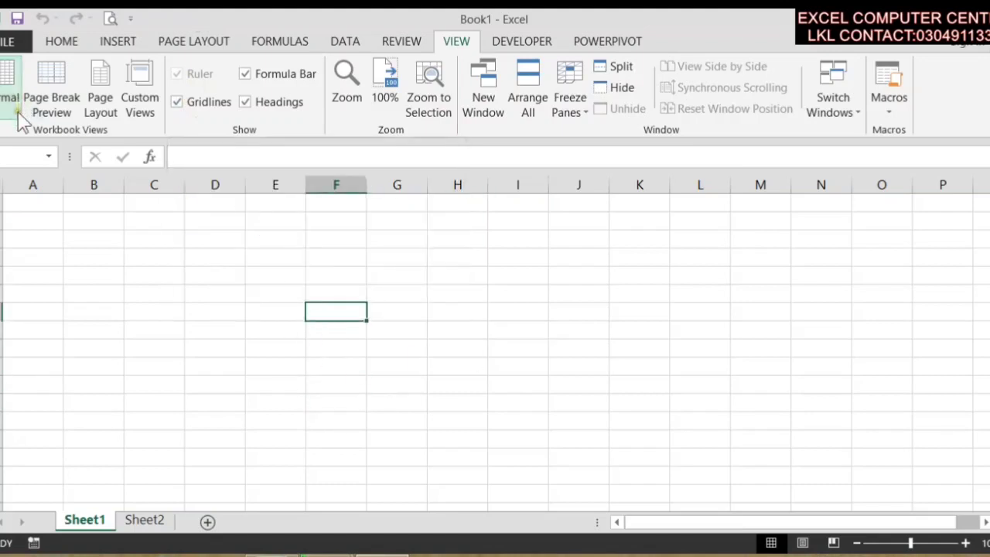
left_click(53, 108)
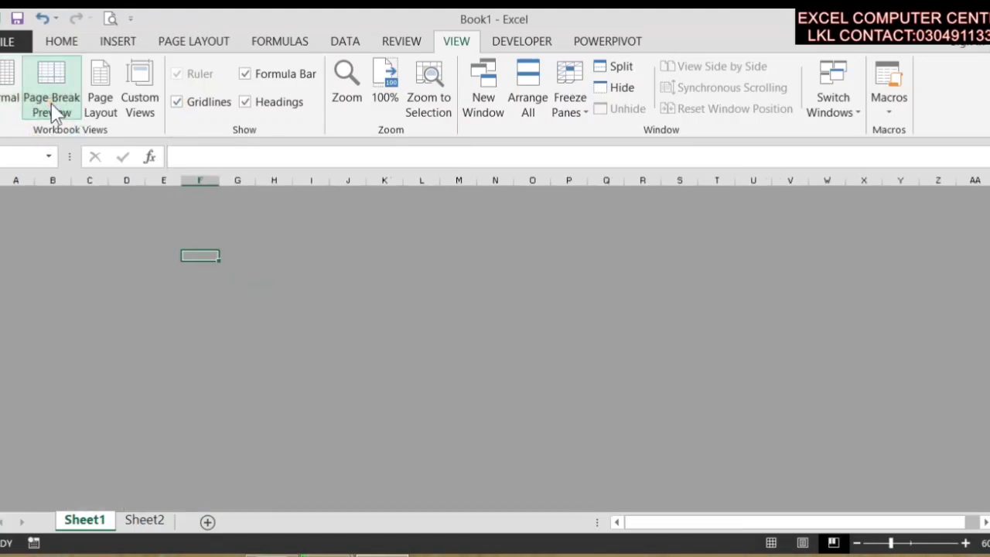
left_click(86, 215)
left_click(194, 290)
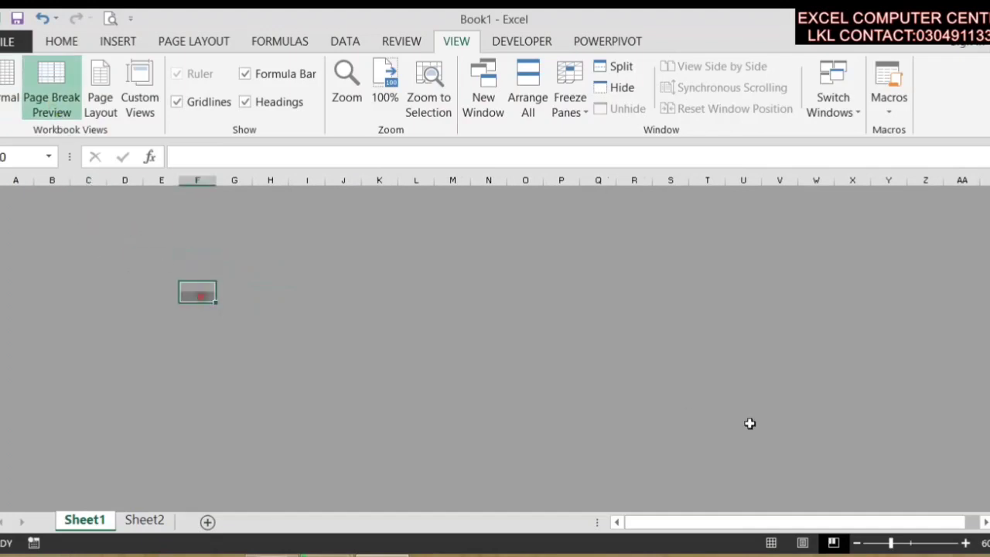
left_click(778, 403)
Show the sheet in Page Layout view, scroll through its pages, and bring up the empty Custom Views list
left_click(109, 105)
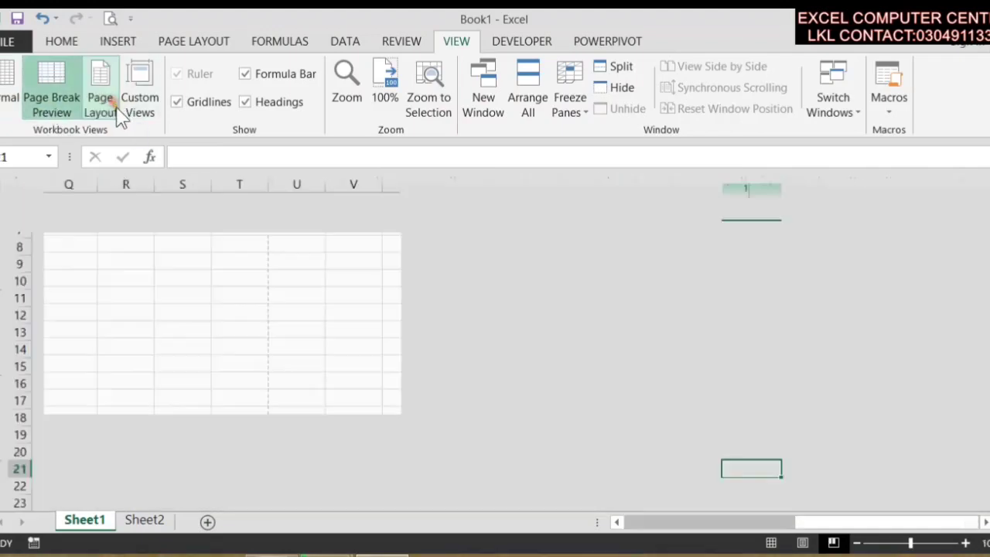
left_click(348, 385)
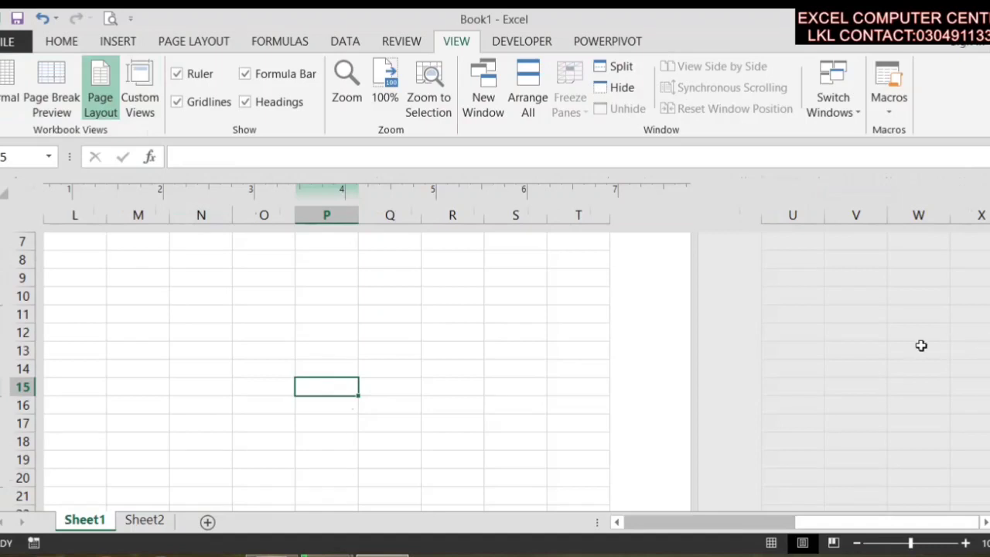
scroll(548, 348, "down", 2)
scroll(549, 347, "up", 3)
scroll(549, 348, "up", 2)
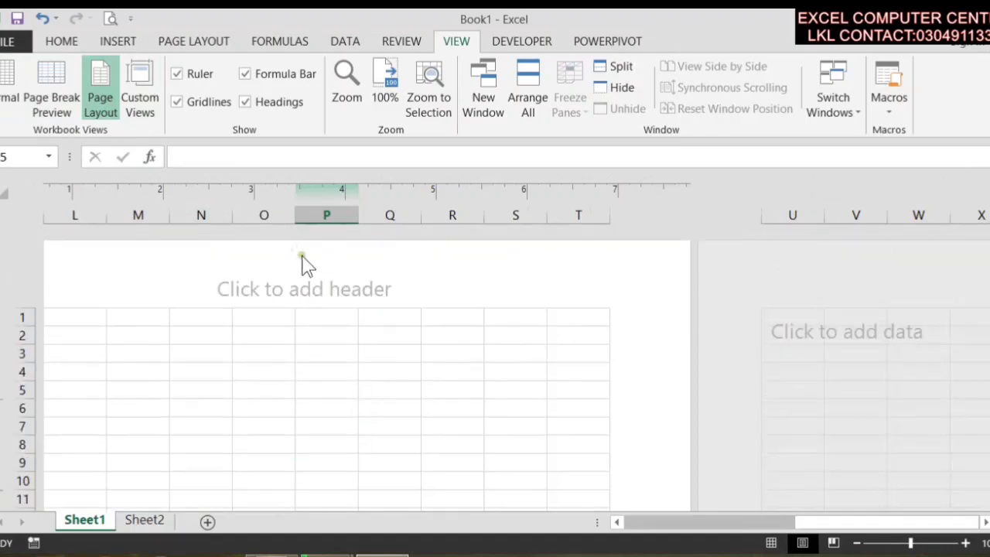
scroll(330, 289, "down", 5)
scroll(329, 290, "down", 5)
scroll(333, 298, "down", 4)
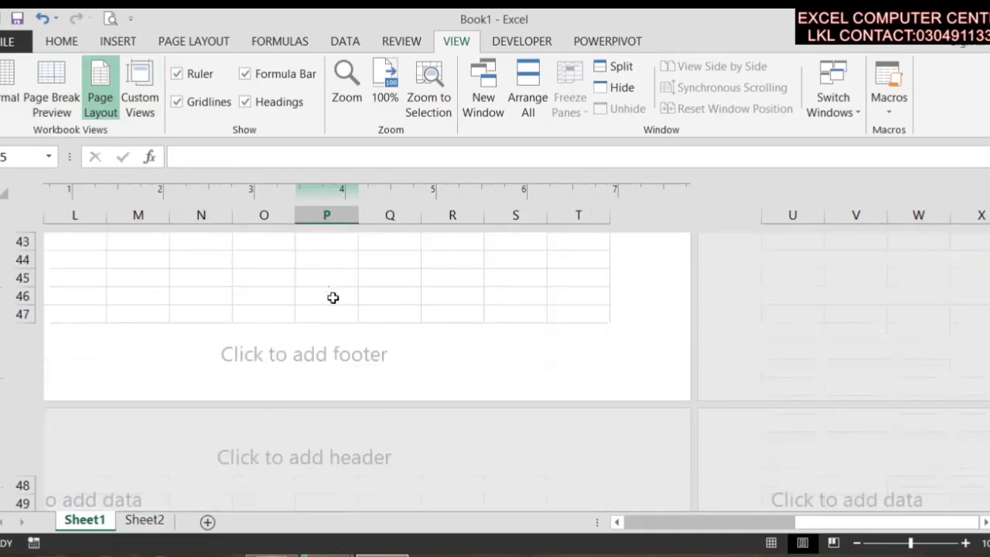
left_click(71, 313)
scroll(215, 311, "up", 1)
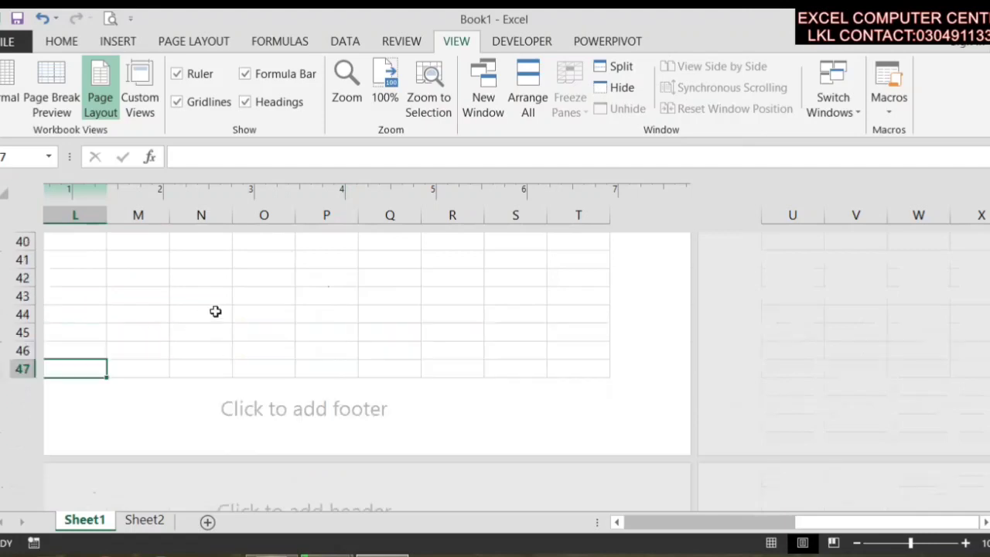
scroll(215, 311, "up", 3)
scroll(227, 314, "up", 5)
scroll(230, 323, "up", 5)
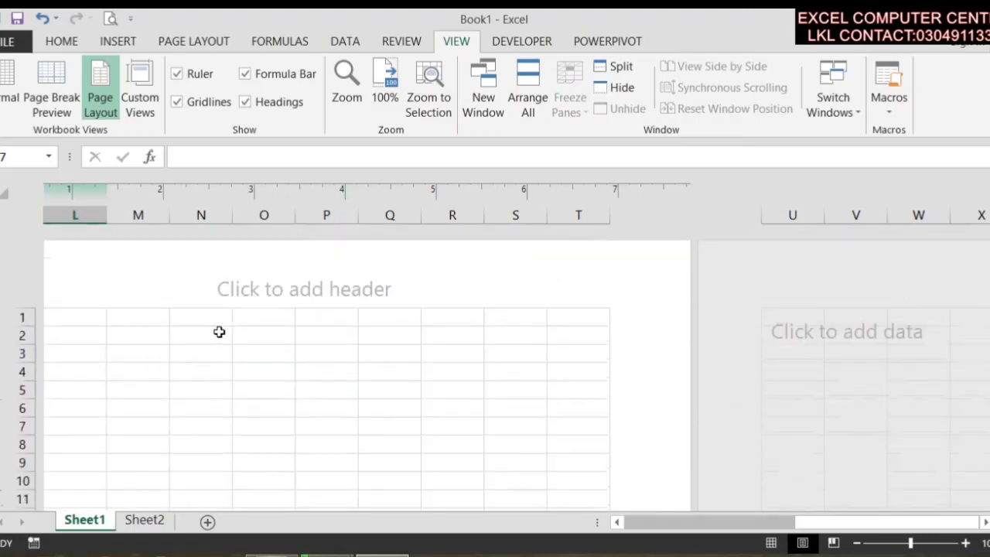
left_click(141, 115)
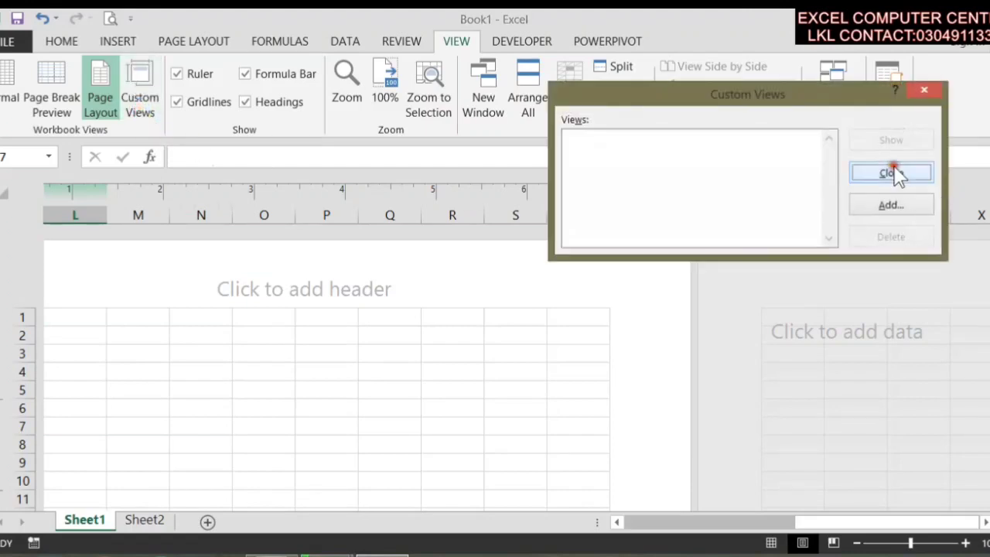
Close Custom Views and return the sheet to Normal view, cancelling an early attempt to add a view
left_click(890, 171)
left_click(14, 100)
left_click(142, 104)
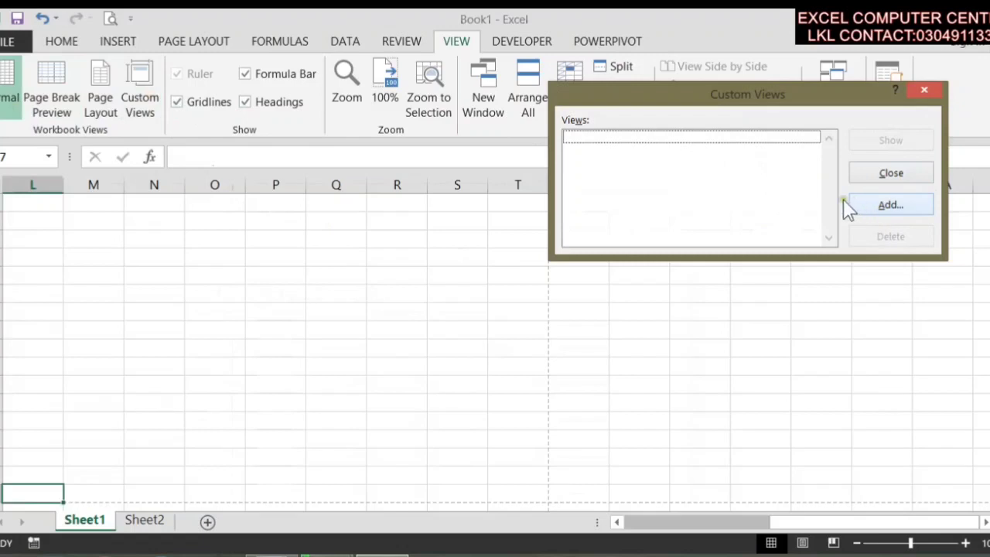
left_click(872, 206)
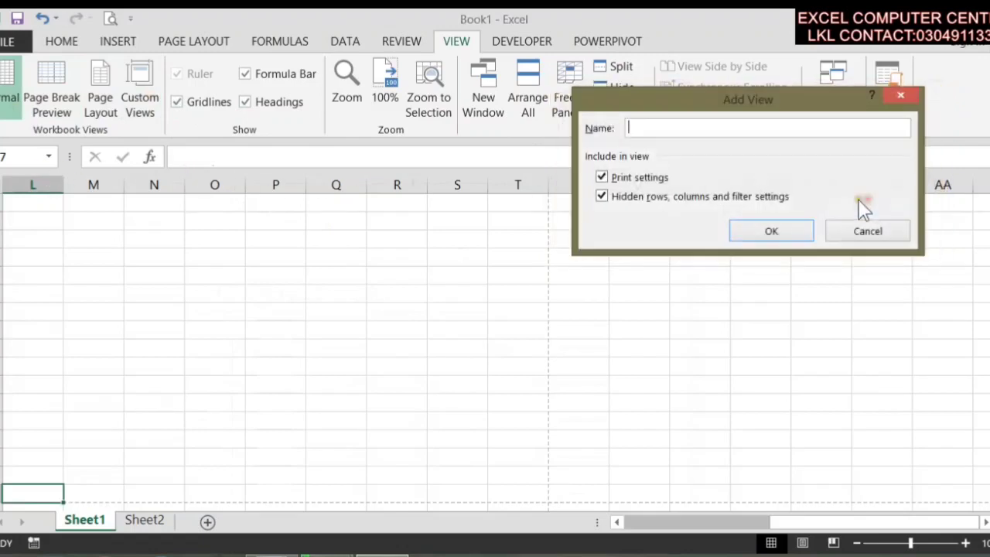
left_click(870, 226)
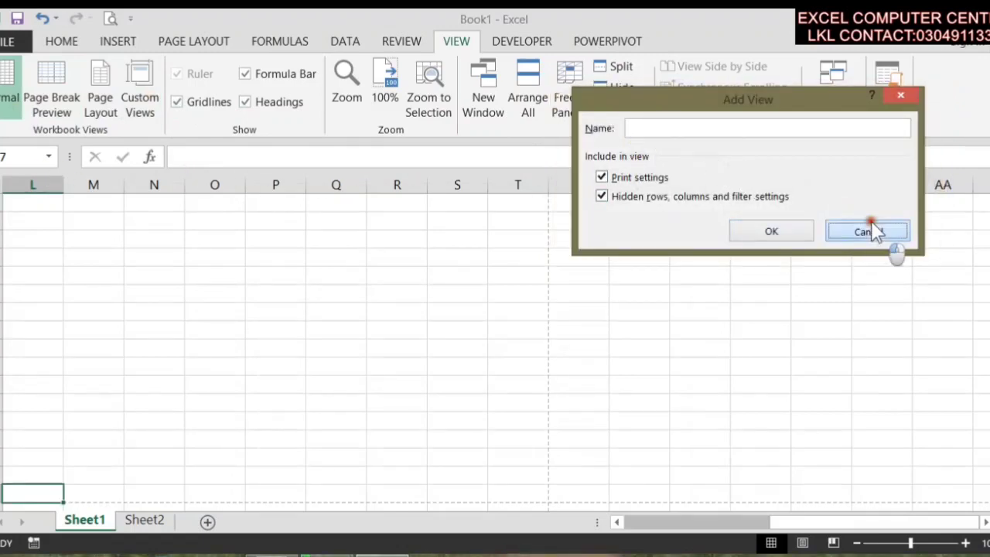
Fill every cell in L1:R11 with the same surname entry using Ctrl+Enter
left_click_drag(5, 209, 410, 377)
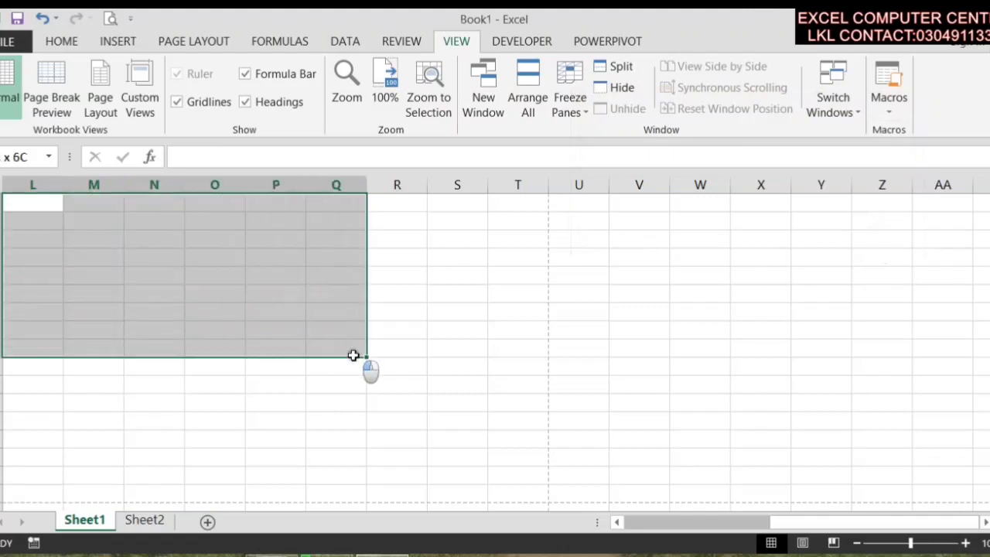
type("SHAHA")
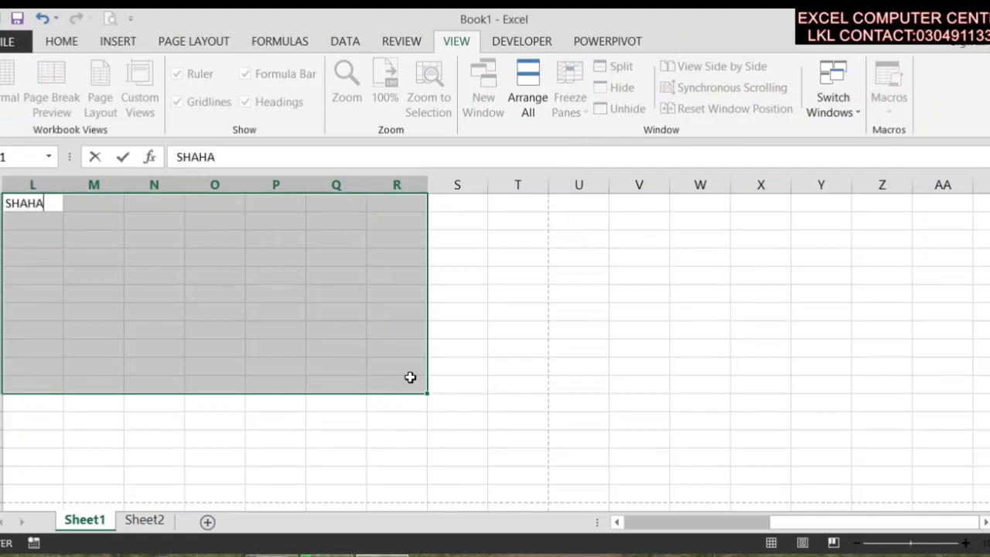
key("BackSpace")
key("ctrl+Return")
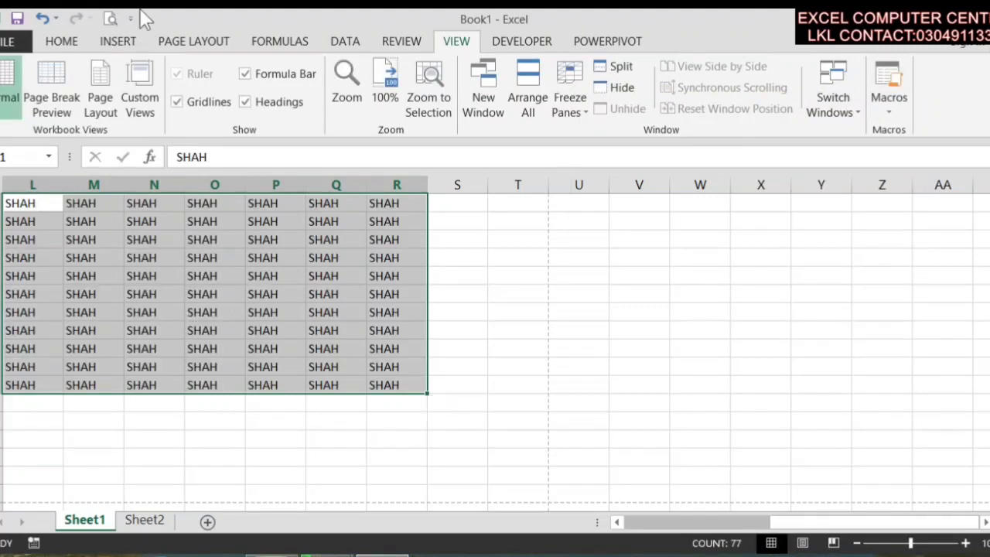
Save the current layout as the first named custom view
left_click(151, 108)
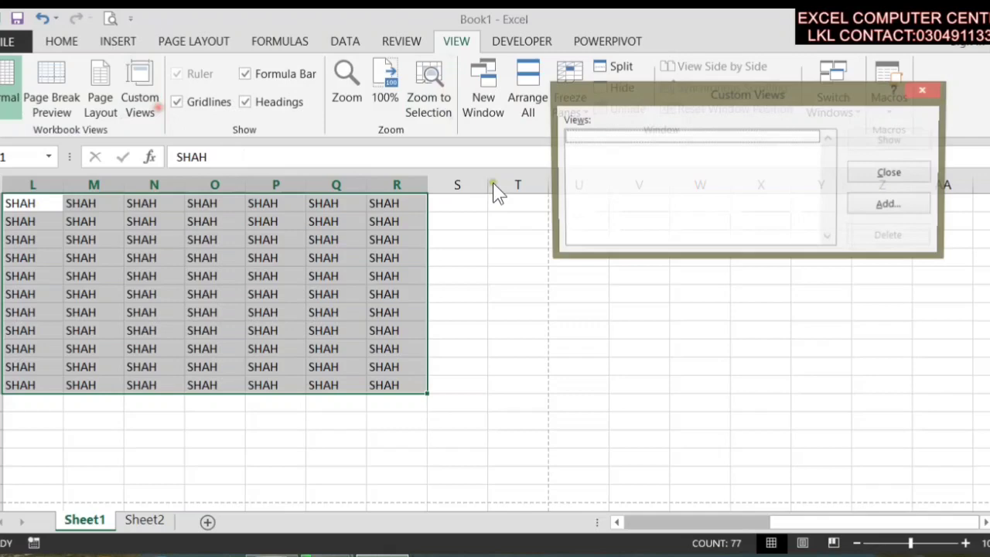
left_click(879, 203)
type("WAQAS")
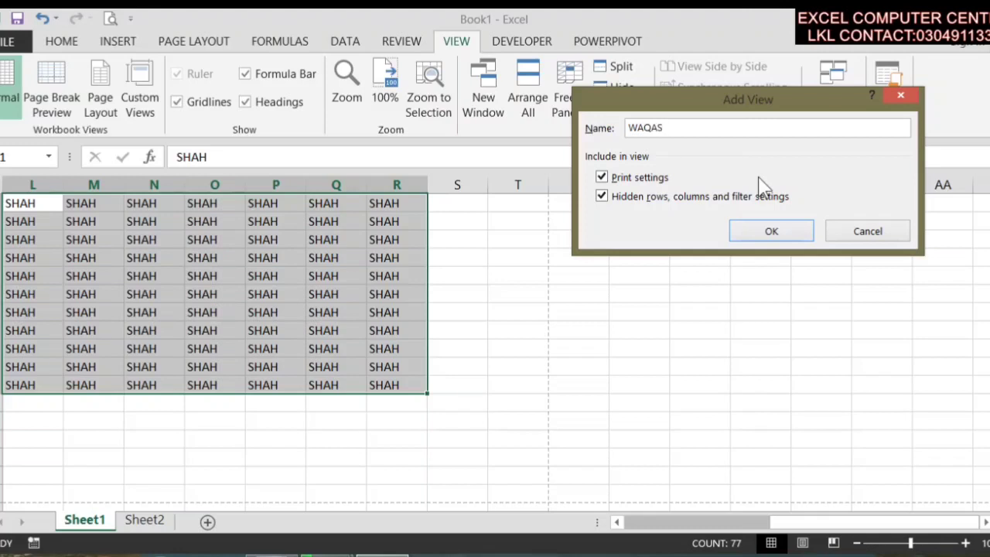
left_click(777, 230)
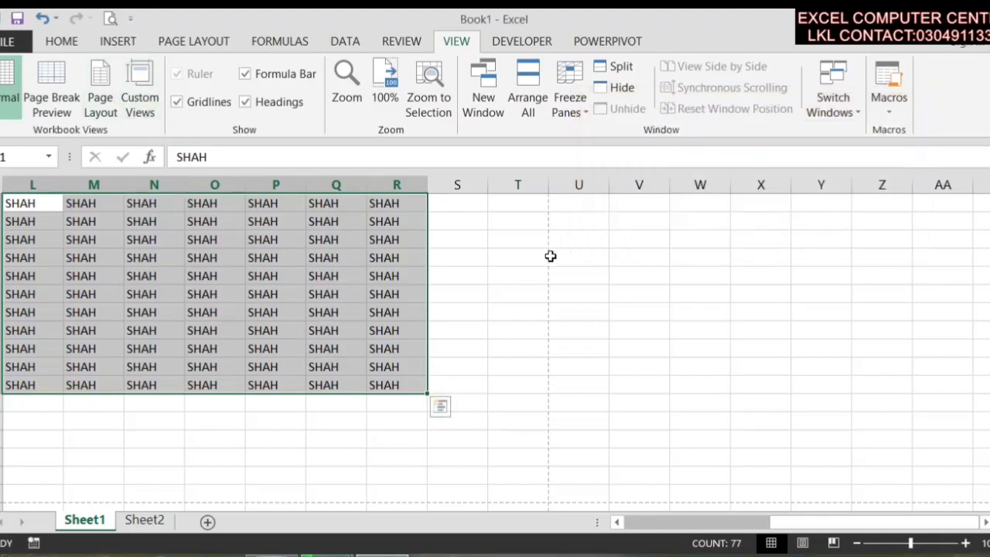
key("ctrl+9")
Fill a block of cells in columns M to R with JAN
left_click_drag(65, 312, 420, 480)
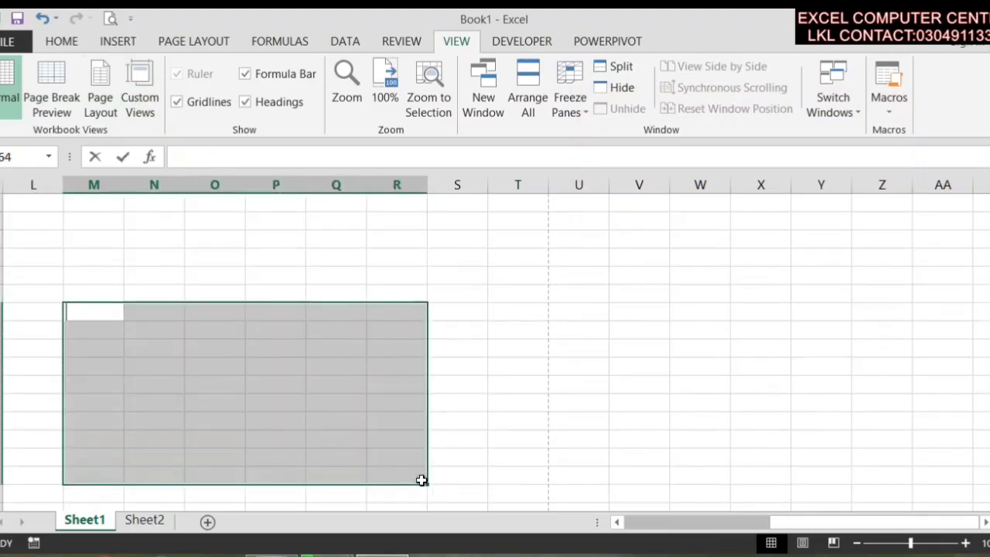
type("JAN")
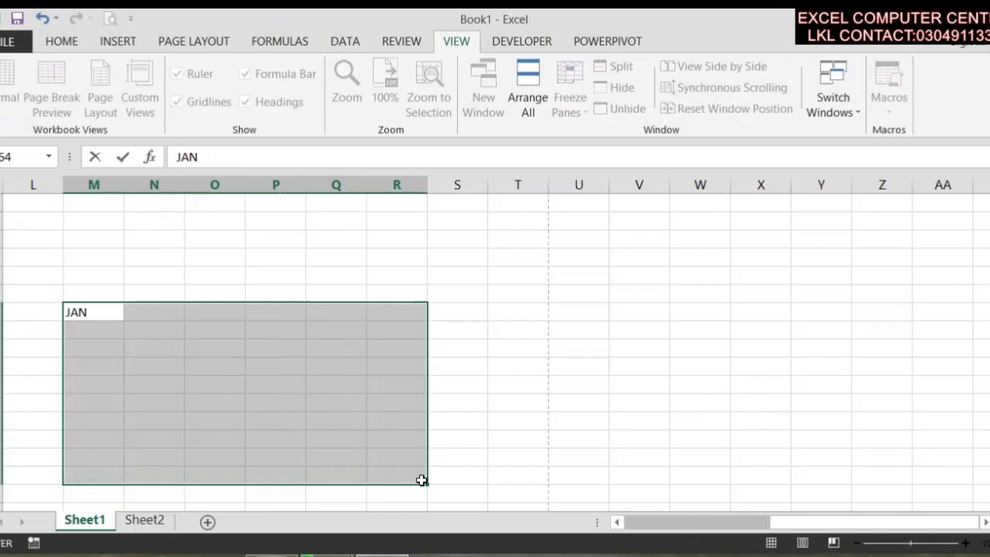
key("ctrl+Return")
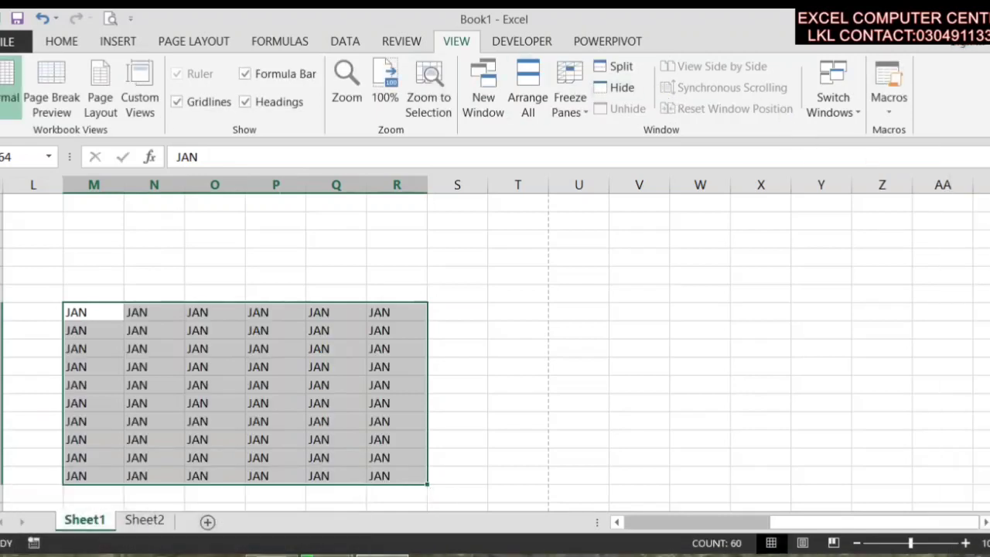
Save this layout as a second named custom view
left_click(140, 101)
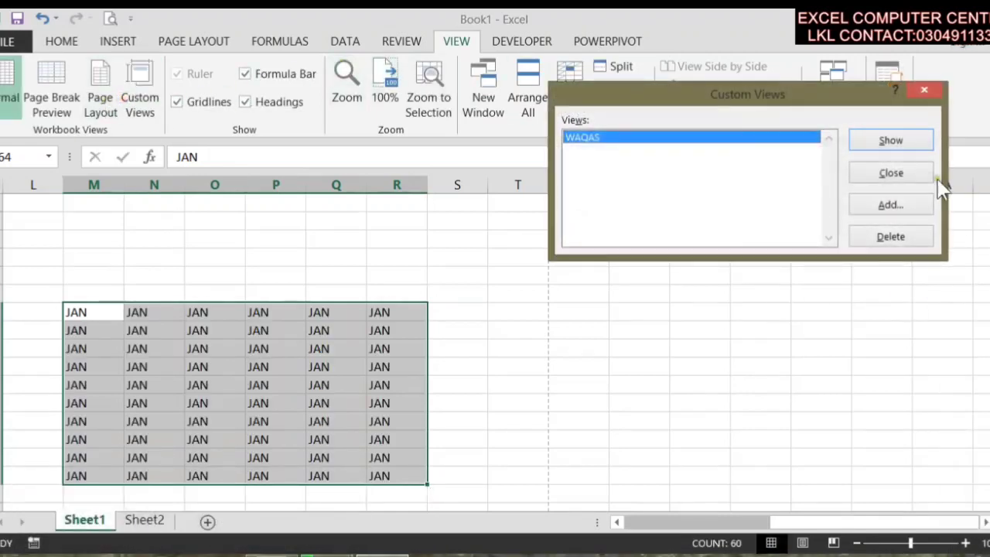
left_click(931, 204)
type("BILAL")
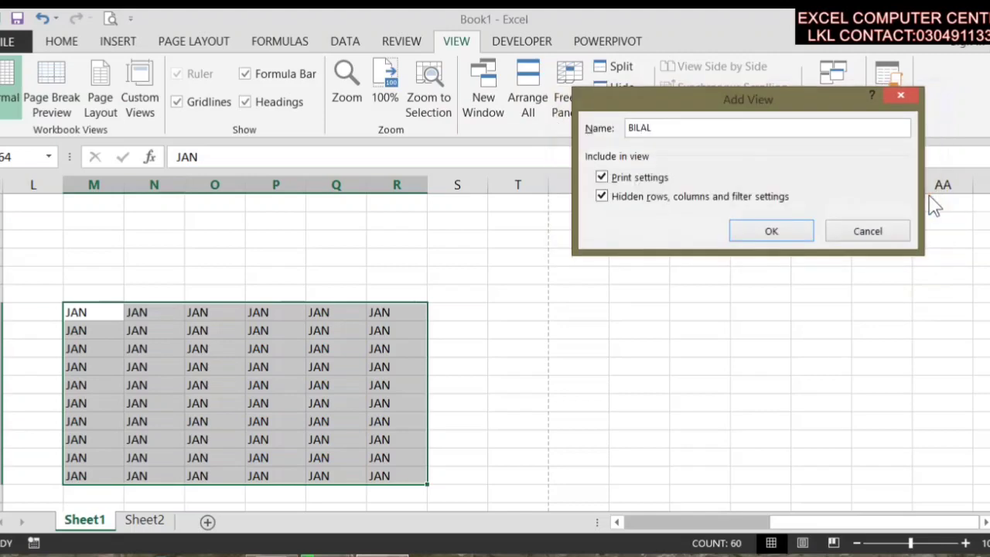
left_click(757, 236)
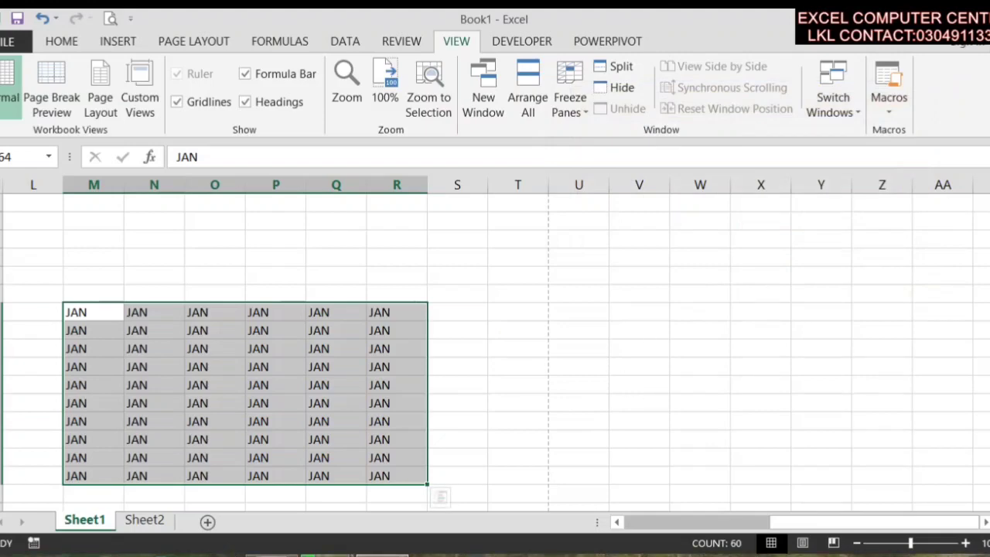
Apply the first saved custom view from the Custom Views list
left_click(343, 261)
scroll(364, 301, "up", 4)
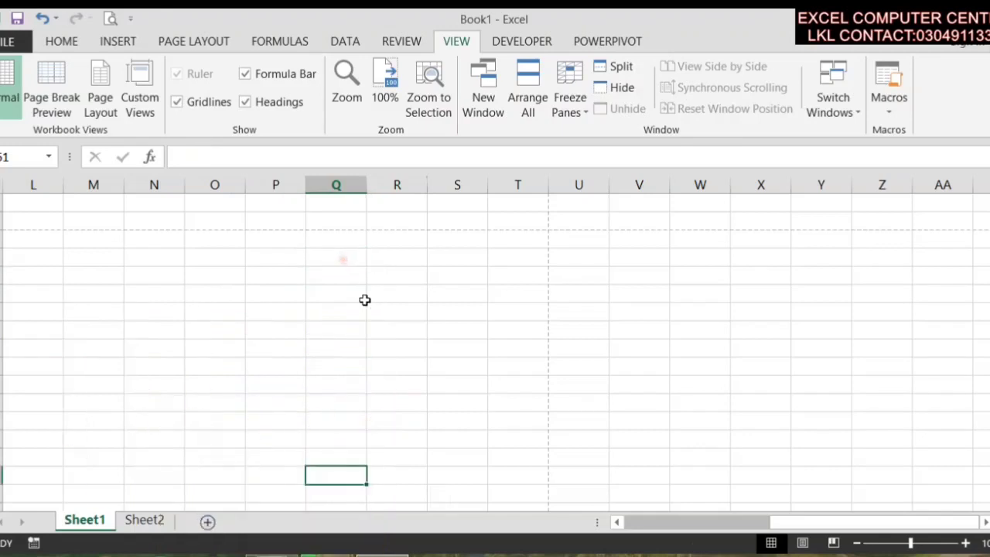
left_click(898, 357)
left_click(796, 271)
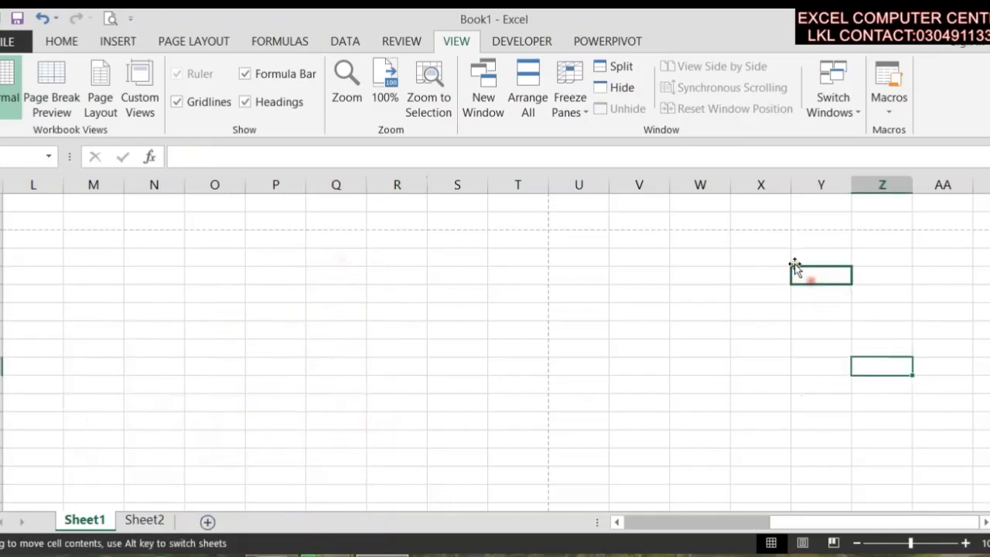
left_click(143, 104)
left_click(584, 150)
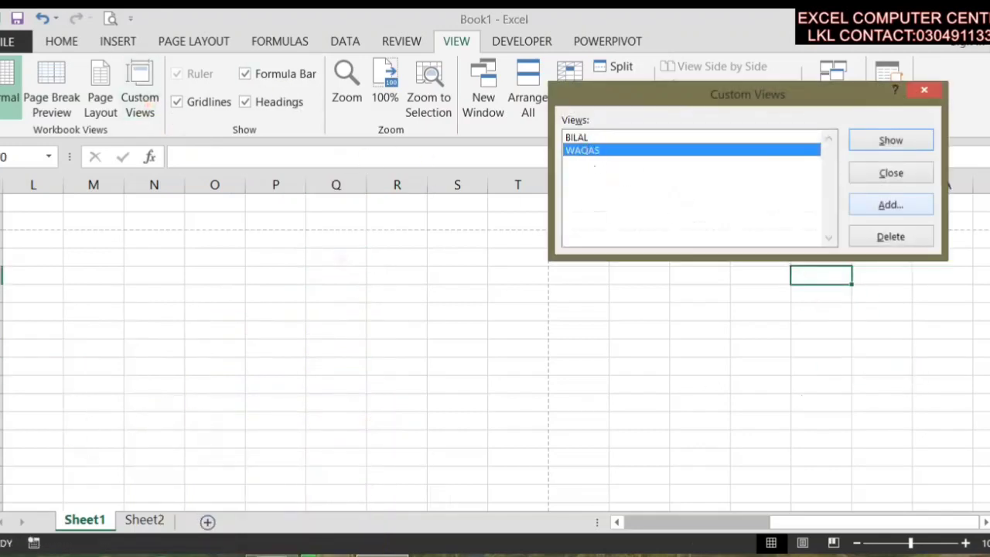
left_click(892, 142)
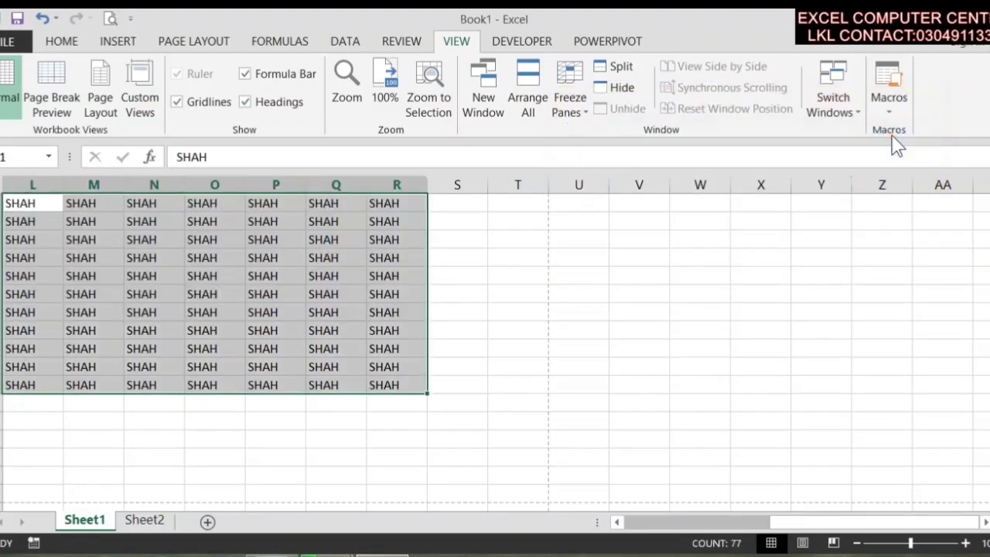
Apply the second saved custom view to bring back the JAN block, then close the list
left_click(140, 101)
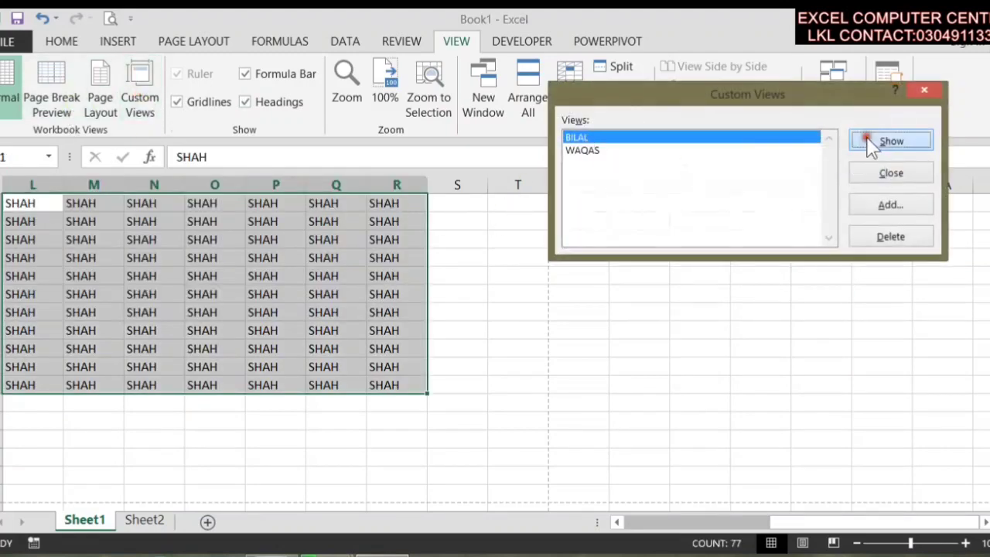
left_click(891, 140)
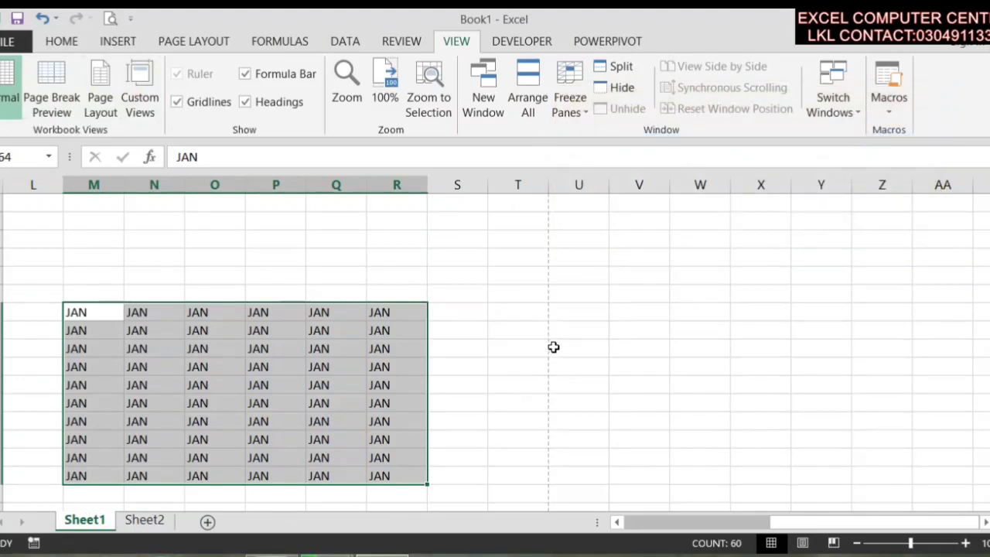
left_click(473, 249)
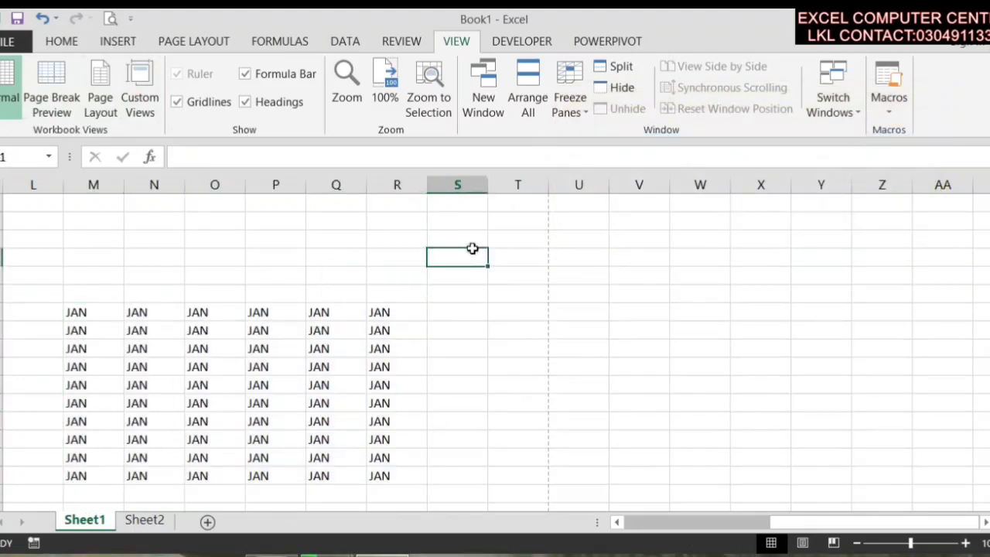
left_click(151, 90)
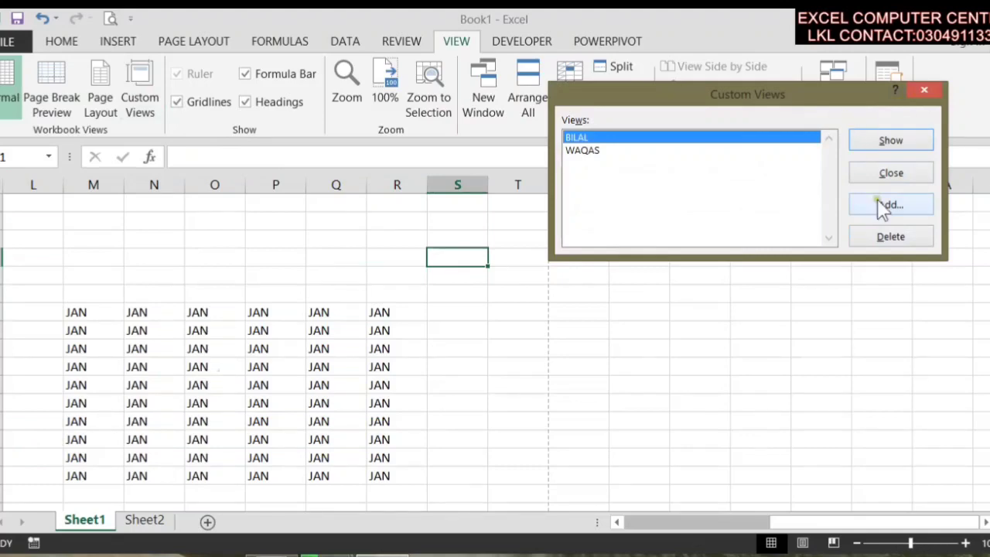
left_click(880, 172)
Hide the formula bar and then show it again
left_click(675, 327)
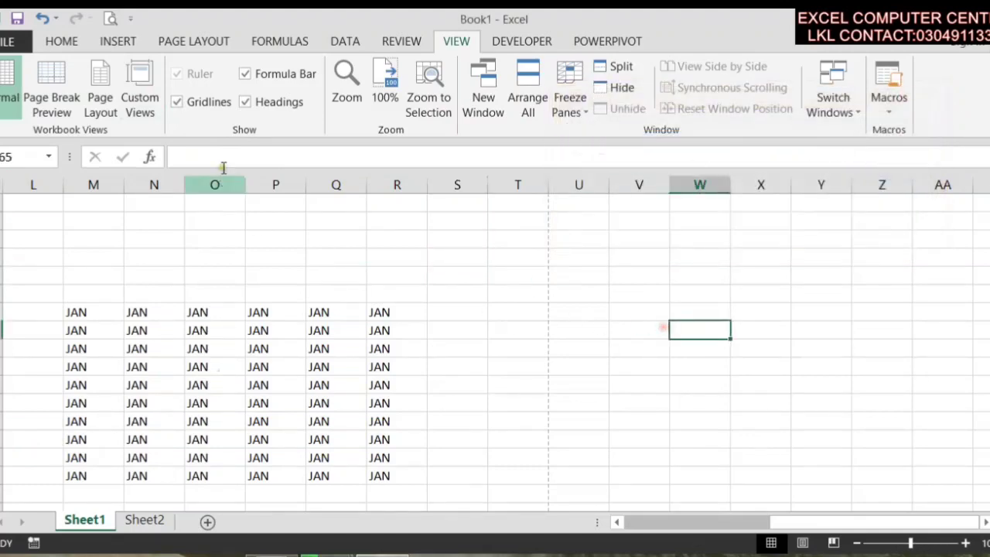
left_click(260, 77)
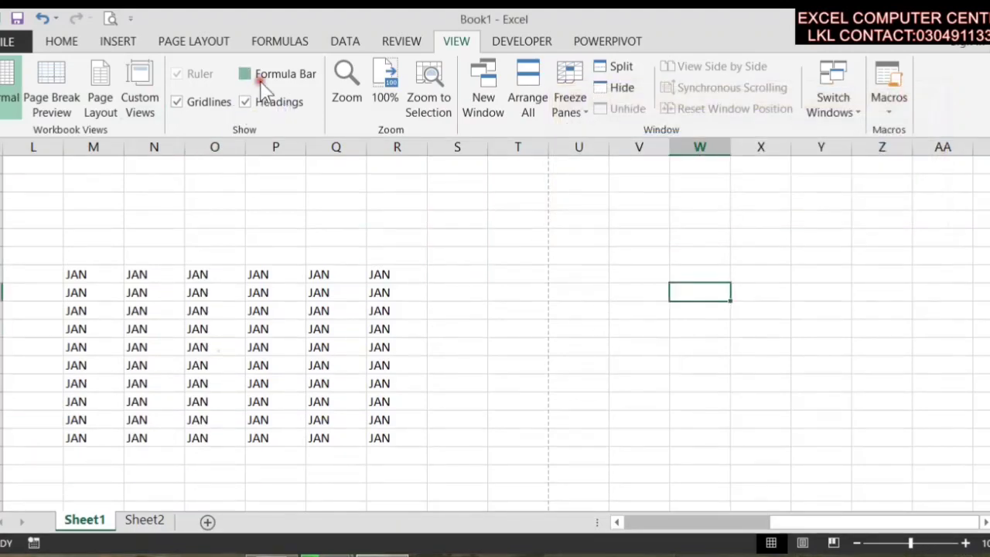
left_click(261, 83)
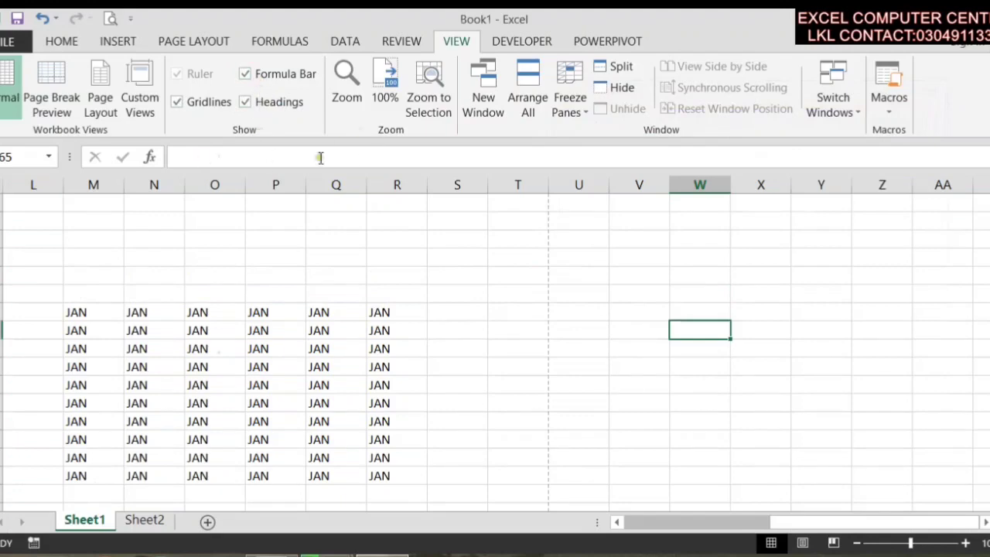
left_click(276, 240)
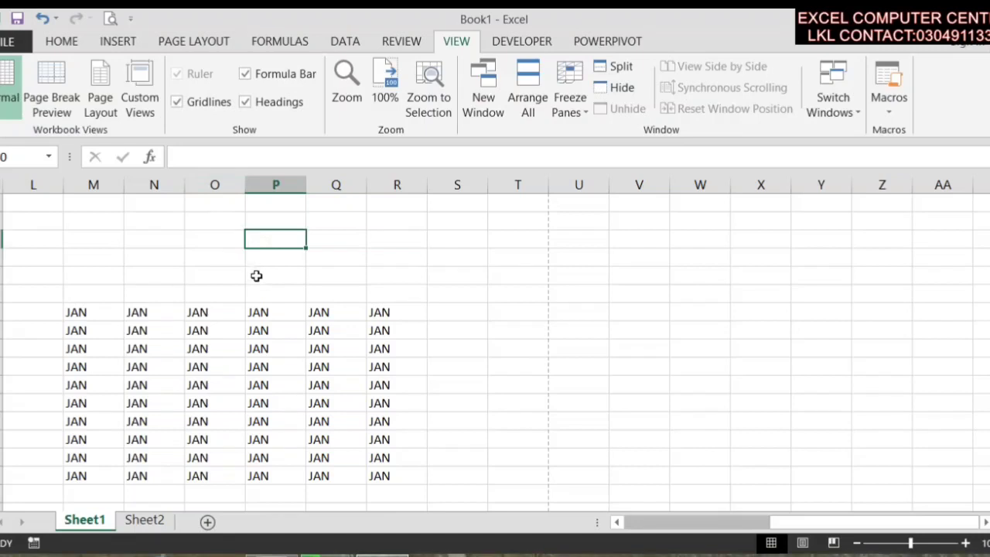
Toggle the gridlines and the row and column headings off and back on
left_click(217, 109)
left_click(218, 109)
left_click(217, 108)
left_click(217, 109)
left_click(262, 112)
left_click(263, 113)
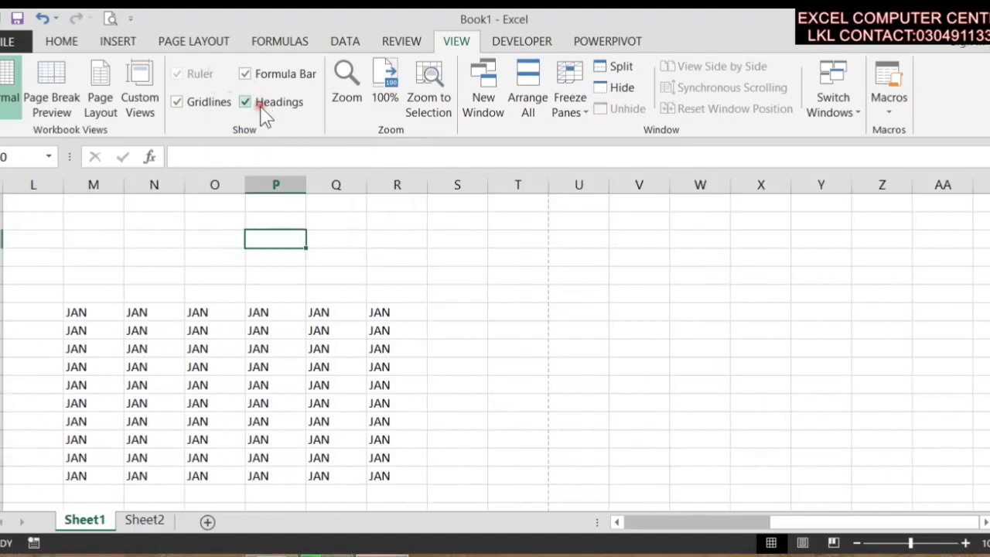
Set the sheet magnification to 200%
left_click(353, 89)
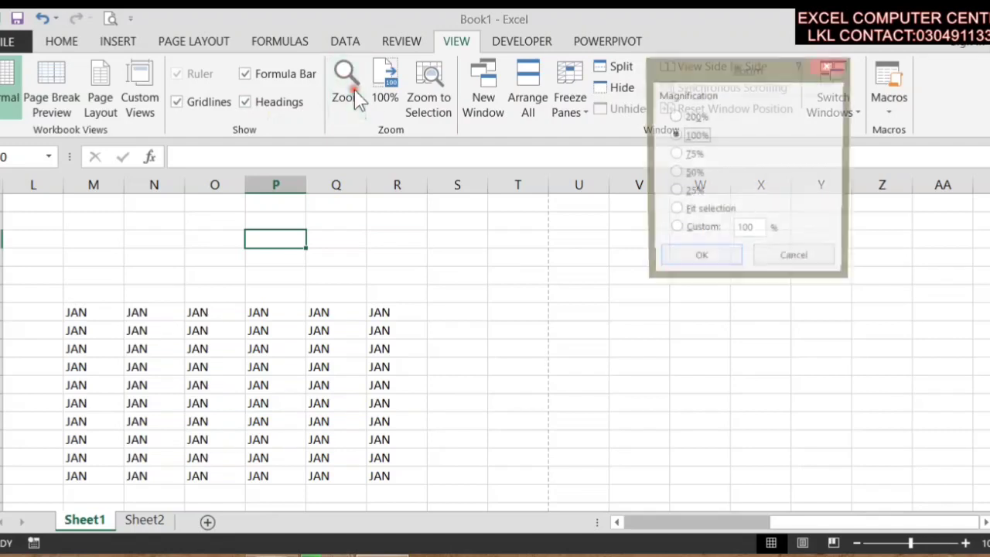
left_click(674, 116)
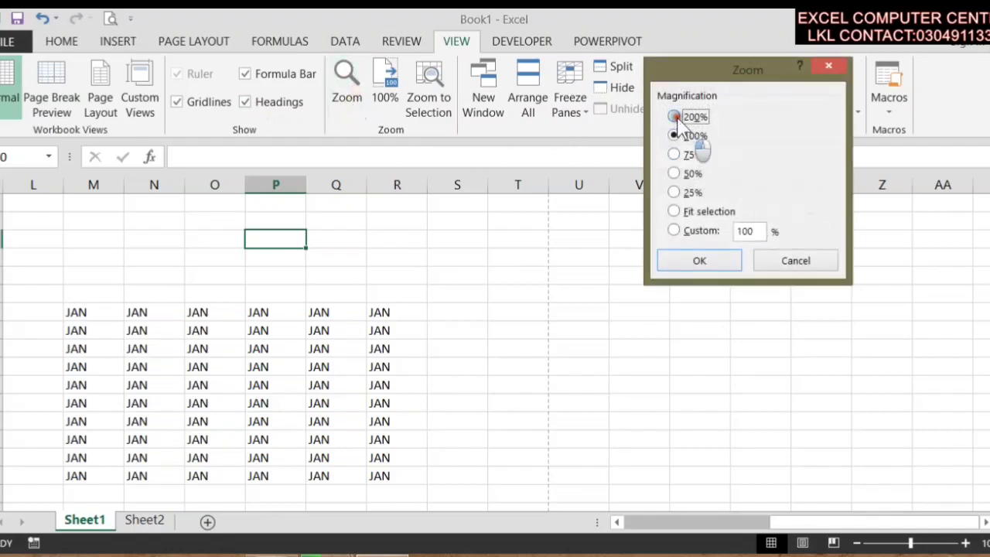
left_click(700, 263)
Enter JNA in N60 and ADS in N62 and N63, accepting AutoComplete for the second ADS
left_click(328, 310)
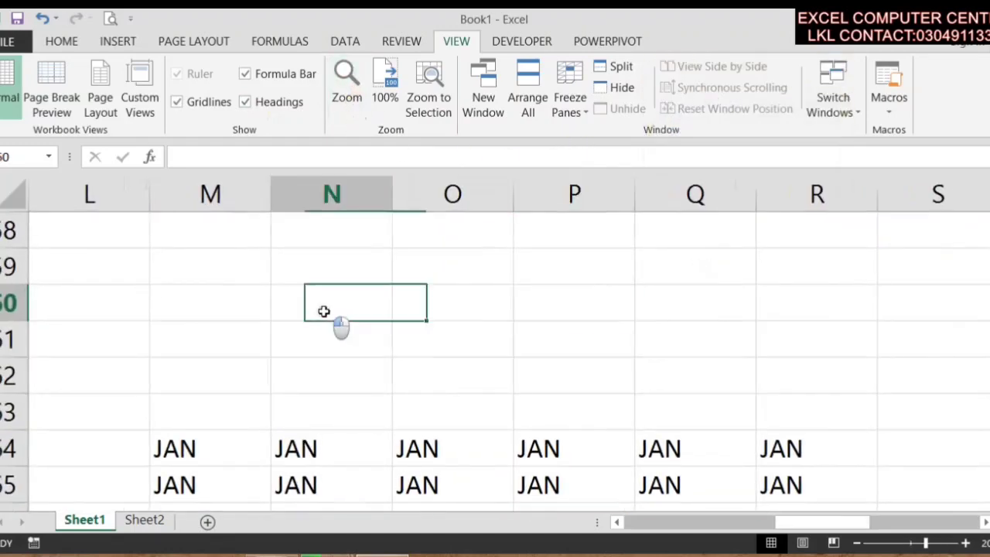
type("J")
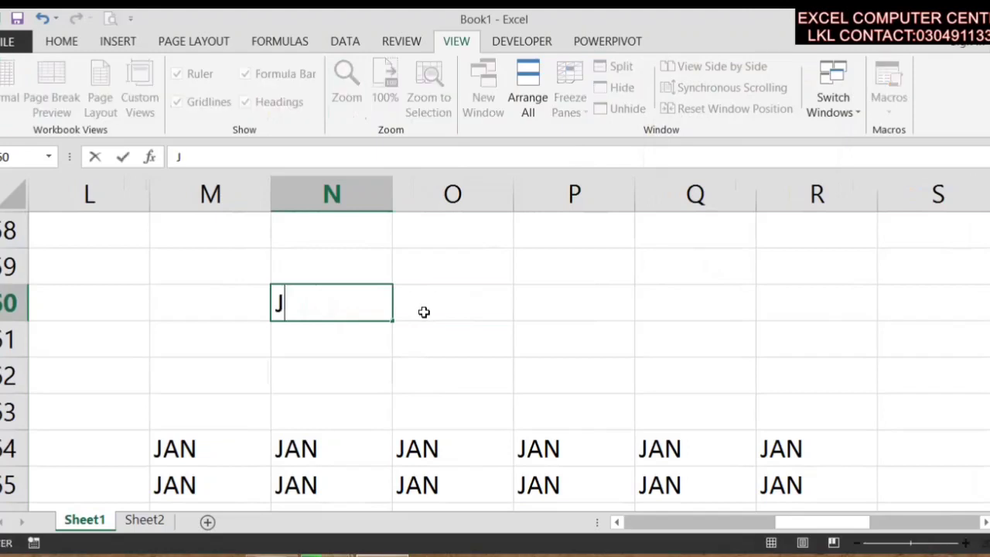
type("NA")
key("Return")
key("Return")
type("ADS")
key("Return")
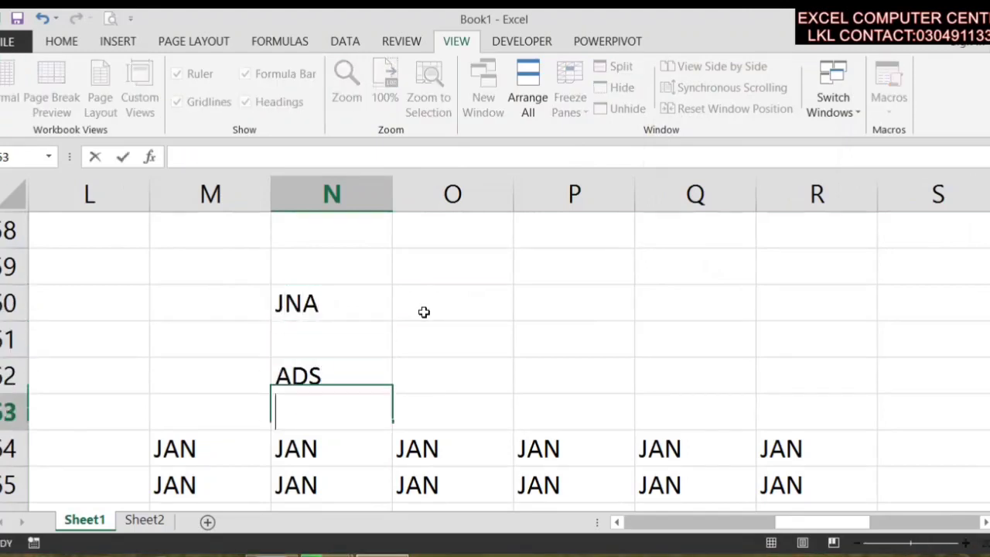
type("A")
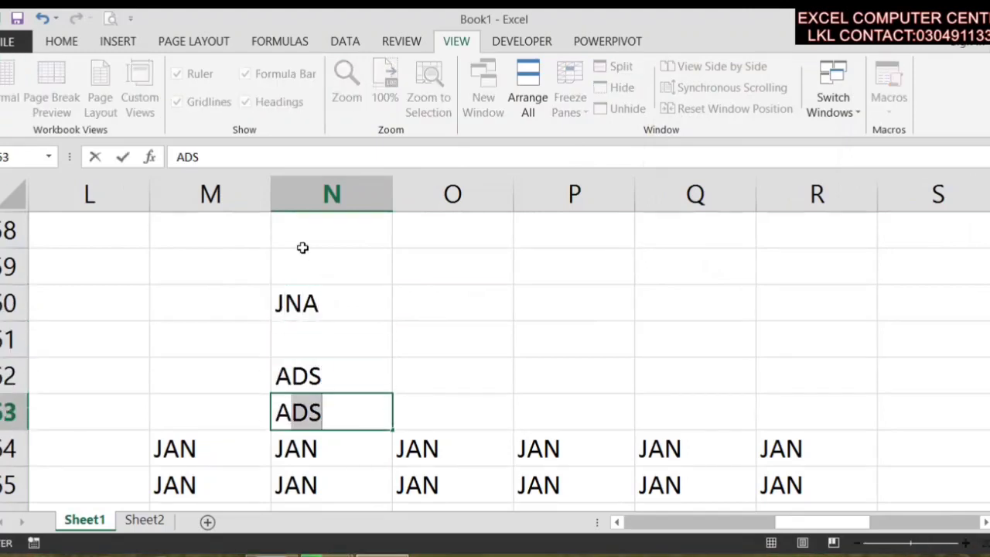
left_click(487, 327)
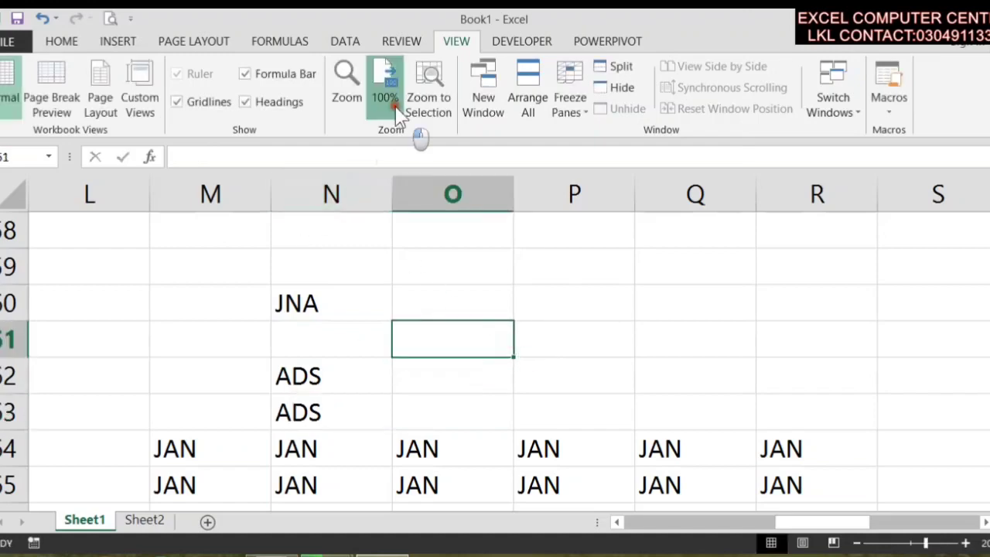
Reset to 100%, then try a custom 500% zoom and dismiss the out-of-range warning
left_click(384, 87)
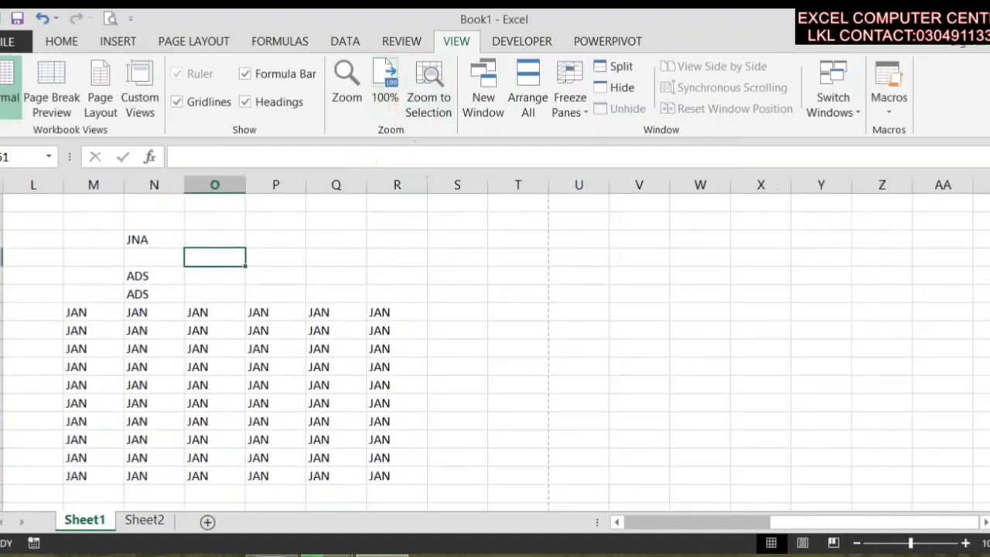
left_click(350, 77)
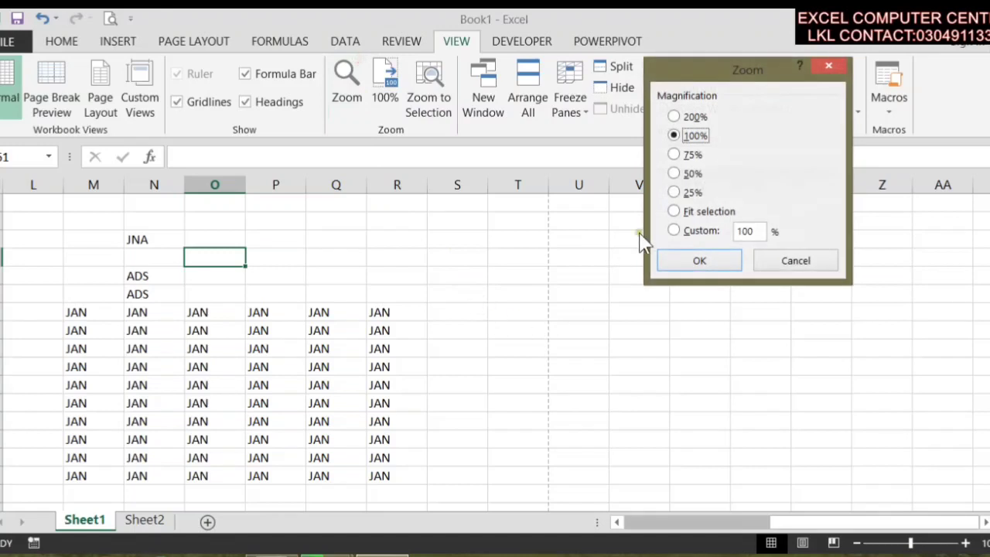
left_click(673, 230)
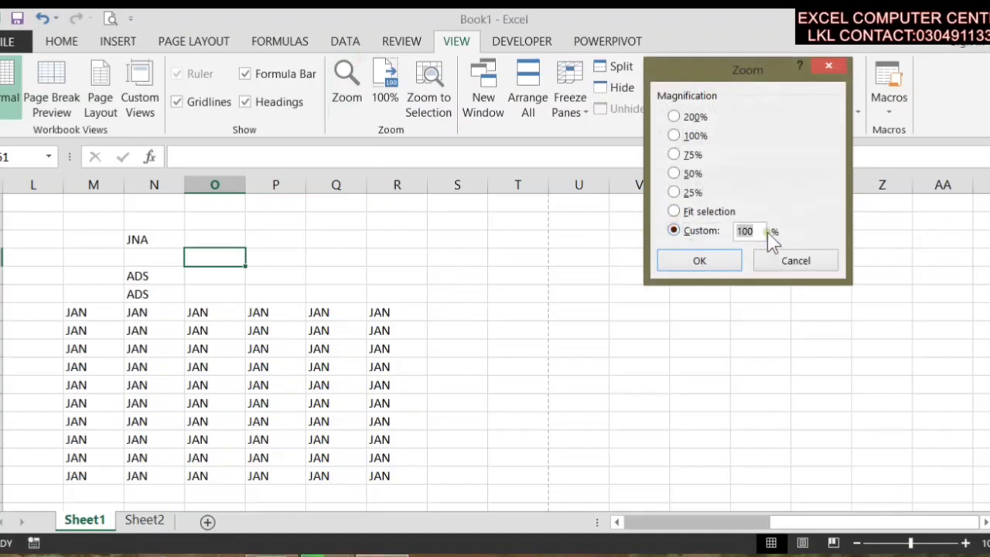
type("5")
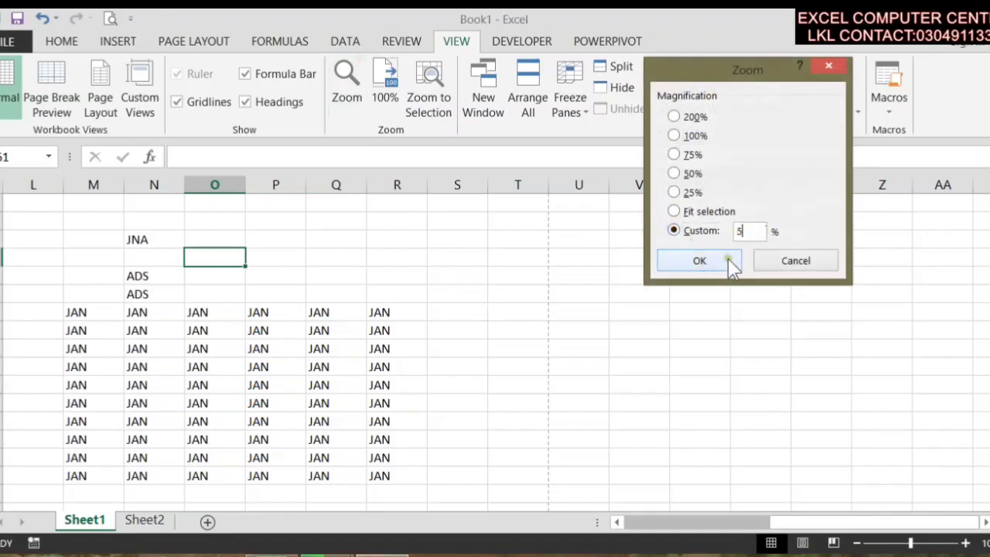
left_click(700, 261)
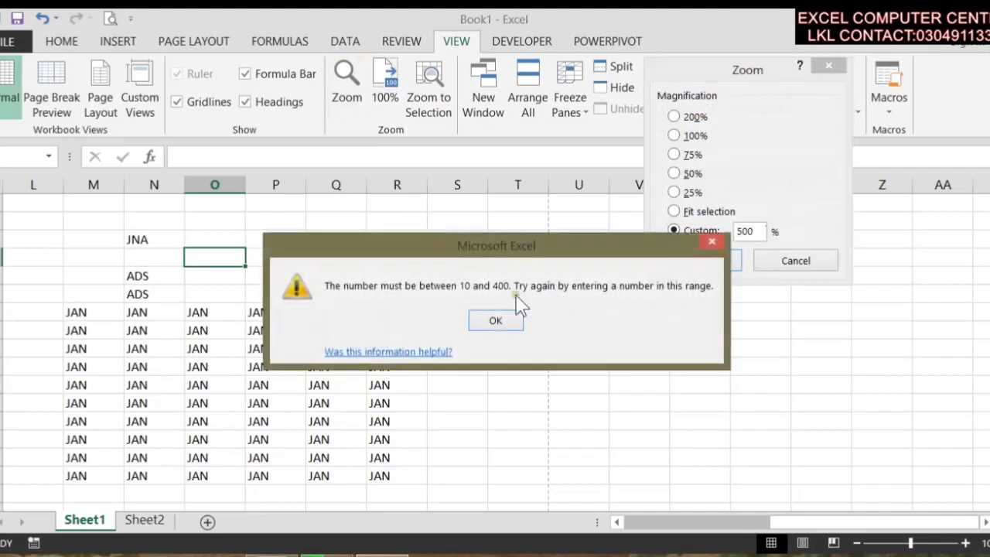
left_click(489, 313)
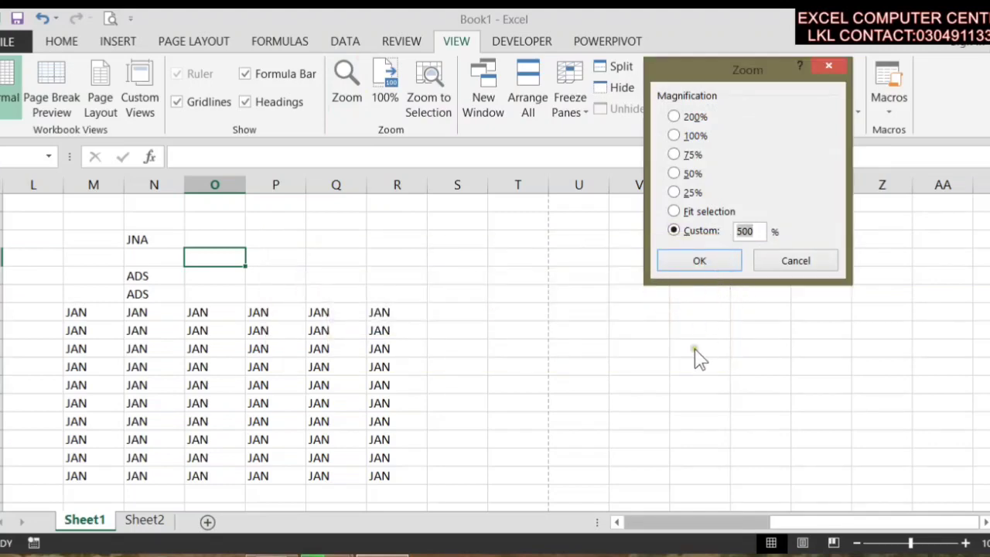
left_click(751, 231)
Apply the 400% custom zoom, select N59, then return the sheet to 100% magnification
type("400")
key("Return")
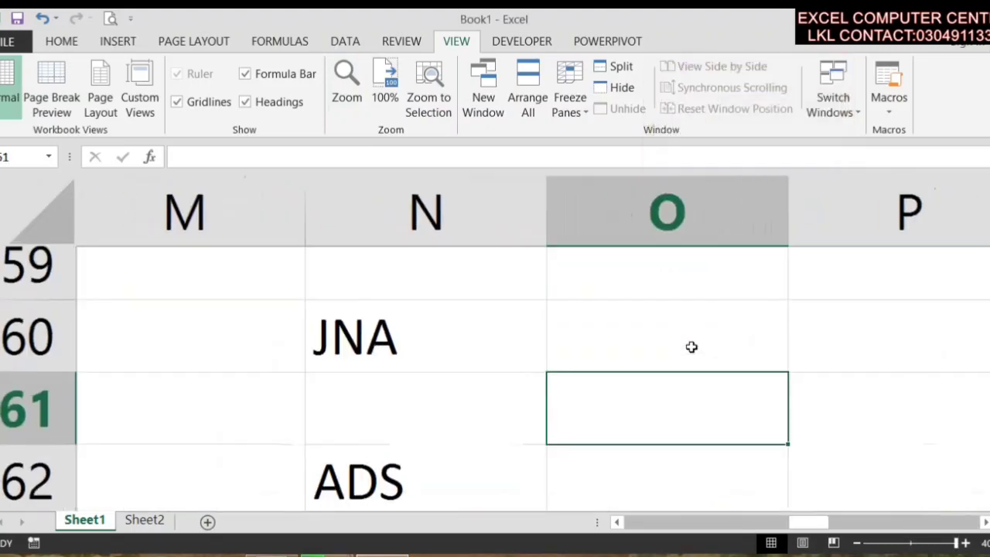
left_click_drag(484, 271, 728, 354)
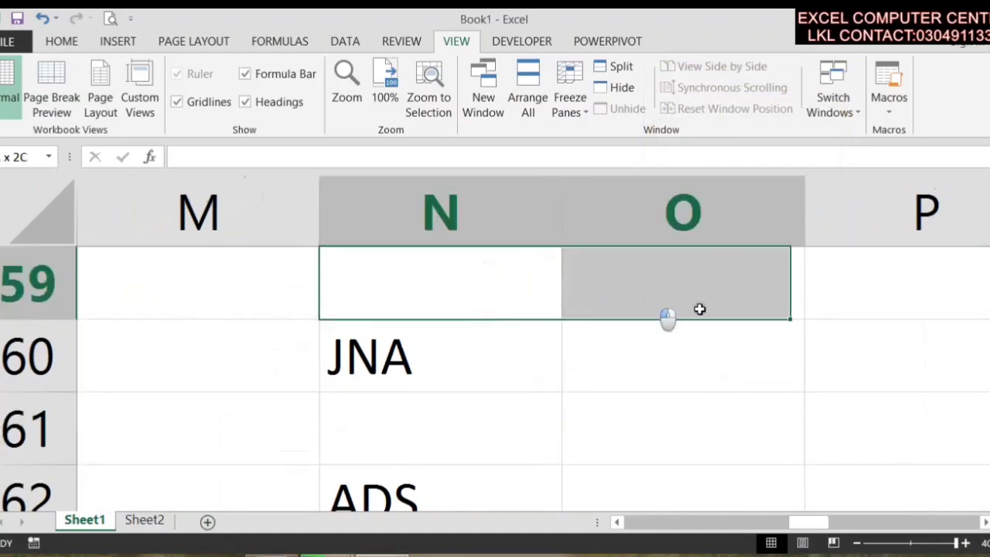
left_click(487, 285)
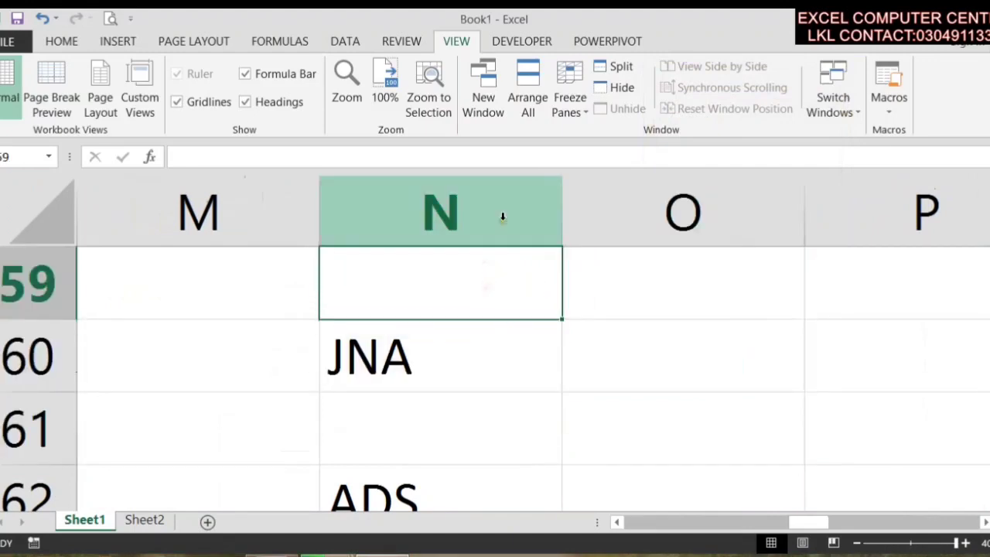
left_click(385, 94)
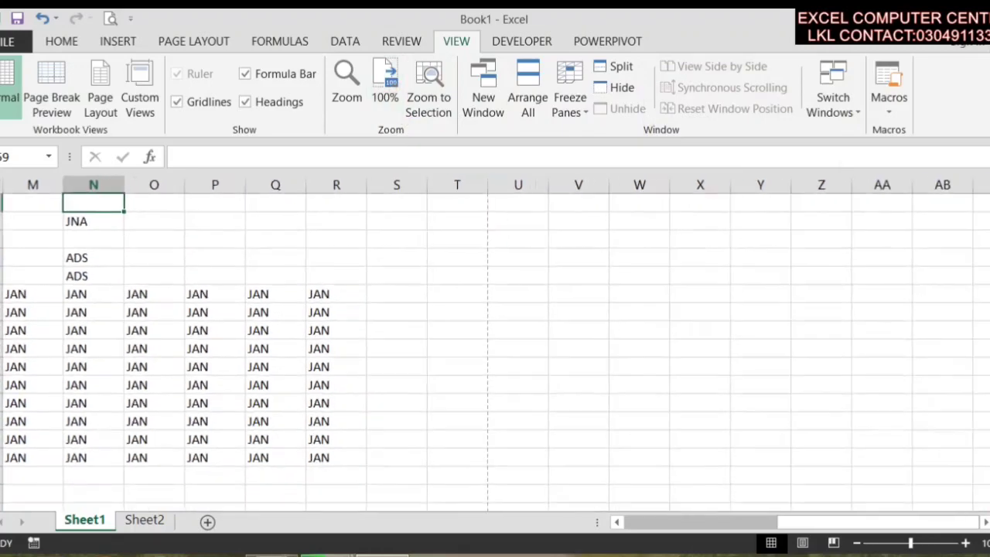
left_click(426, 295)
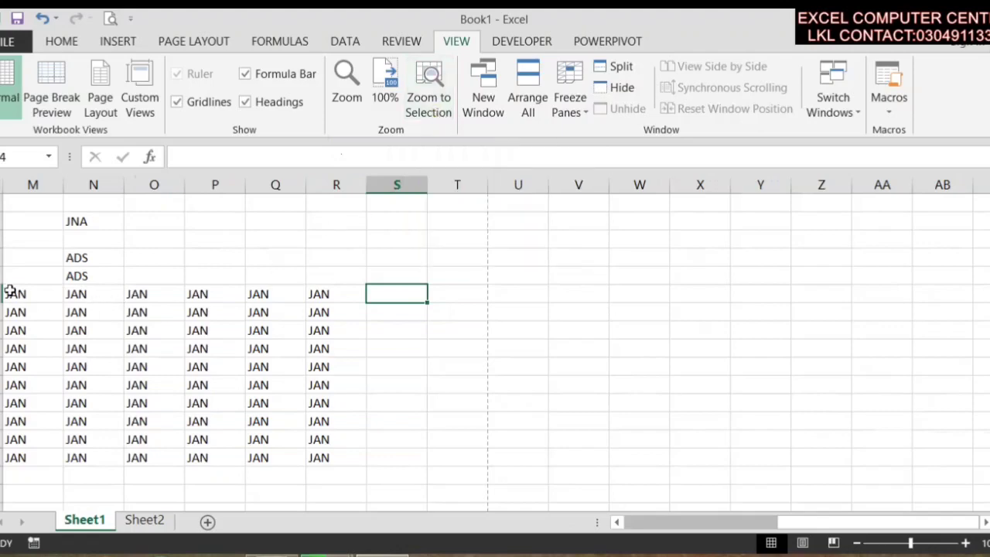
Zoom to the selected JAN block, return to 100%, and scroll up to the JNA and ADS rows
left_click_drag(17, 294, 325, 460)
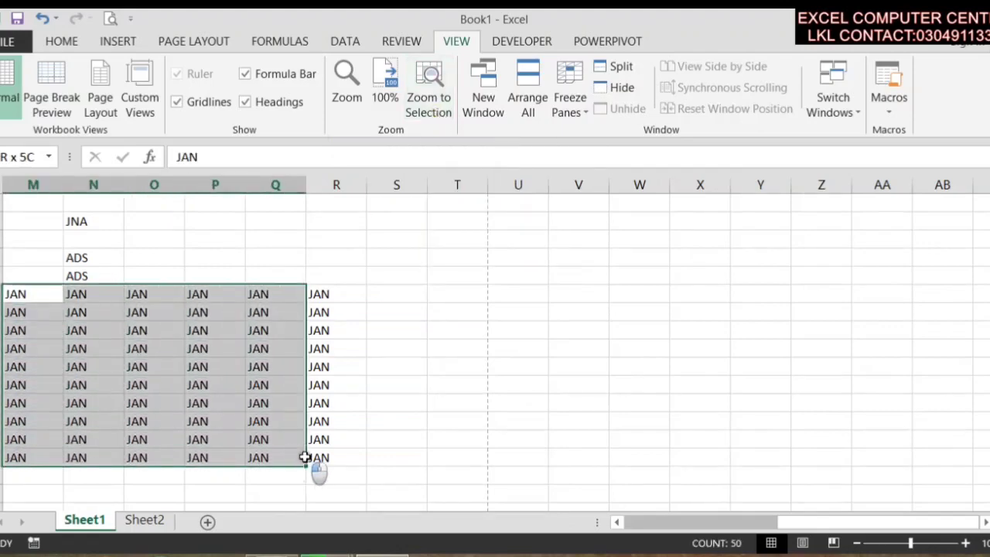
left_click(447, 117)
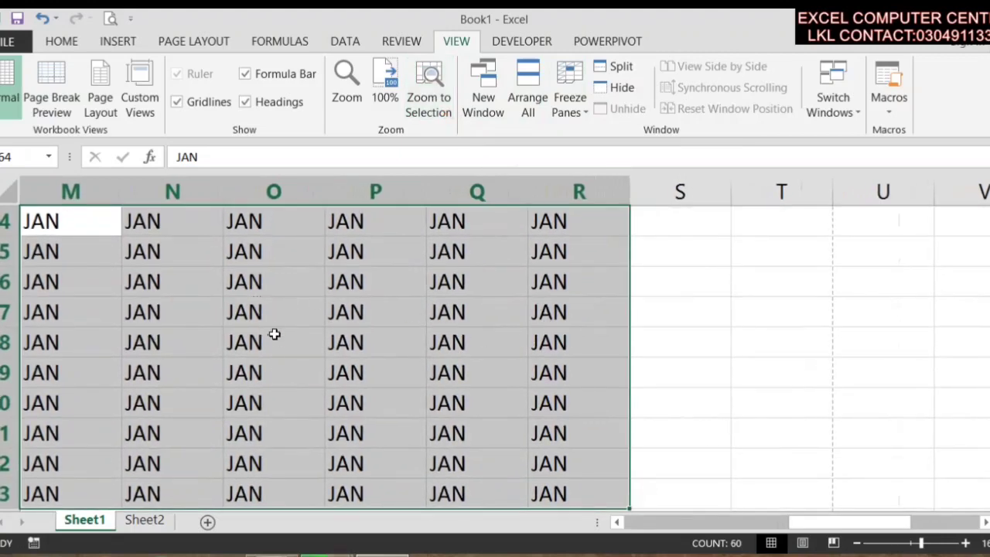
left_click(390, 89)
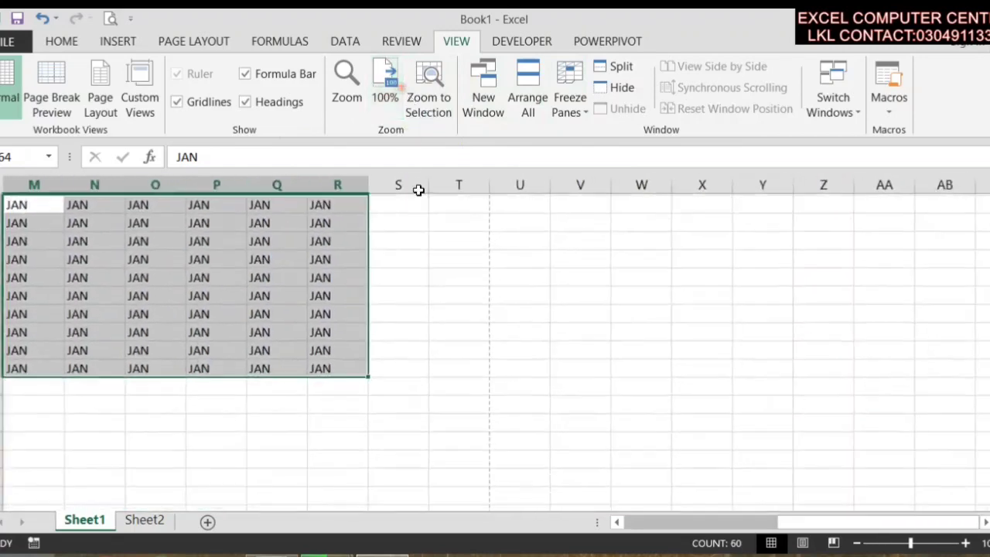
left_click(430, 256)
scroll(426, 256, "up", 2)
scroll(430, 232, "up", 1)
left_click(423, 239)
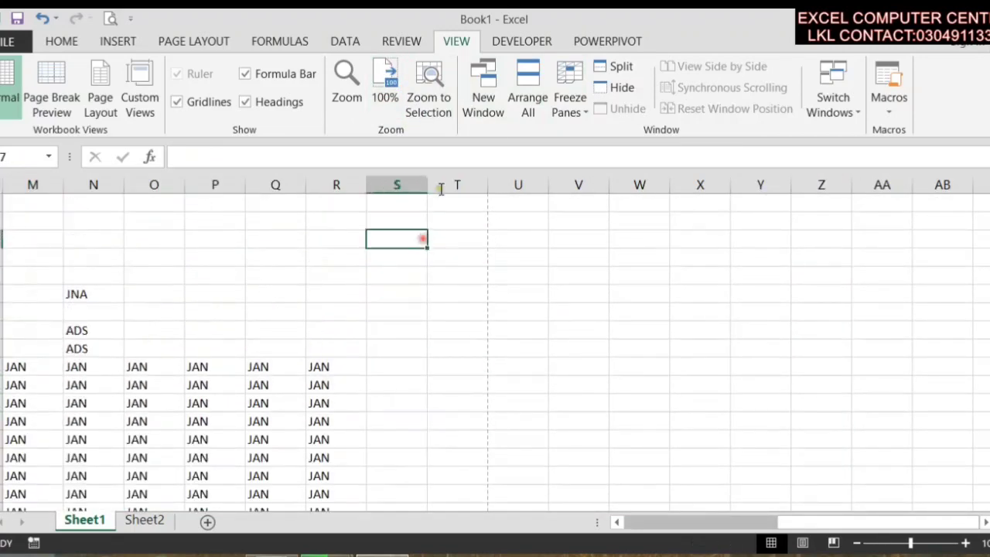
Open a second window of the workbook and switch to Book1:2
left_click(486, 113)
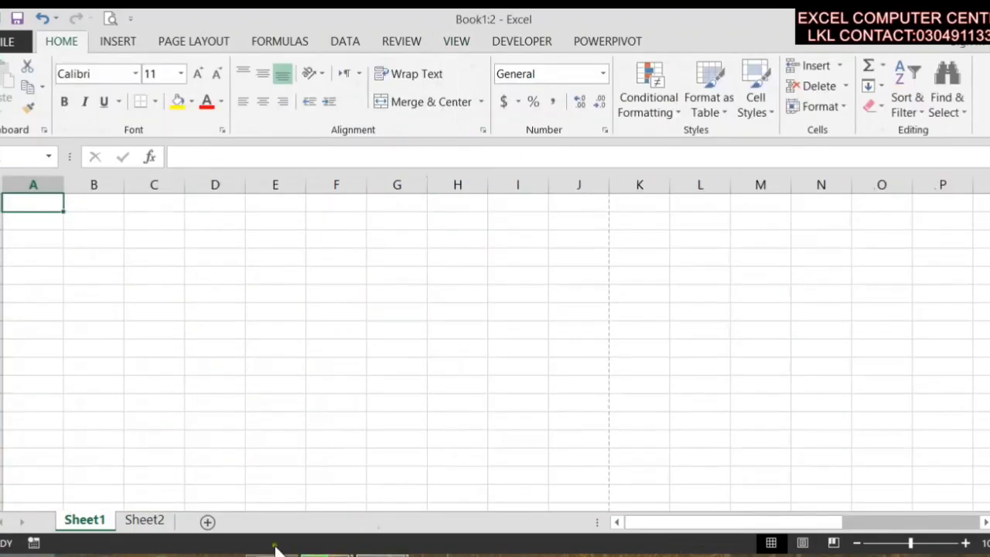
mouse_move(326, 551)
mouse_move(281, 488)
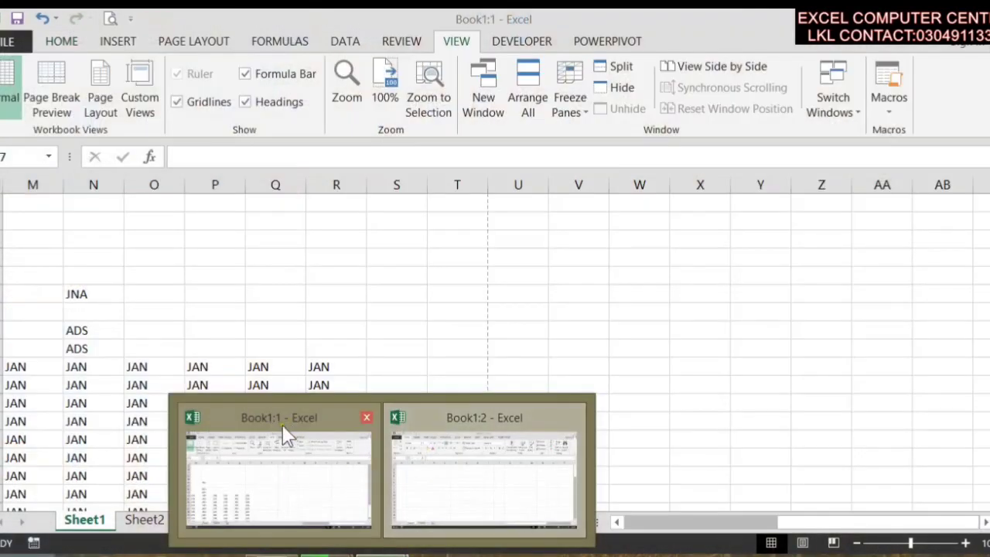
mouse_move(486, 431)
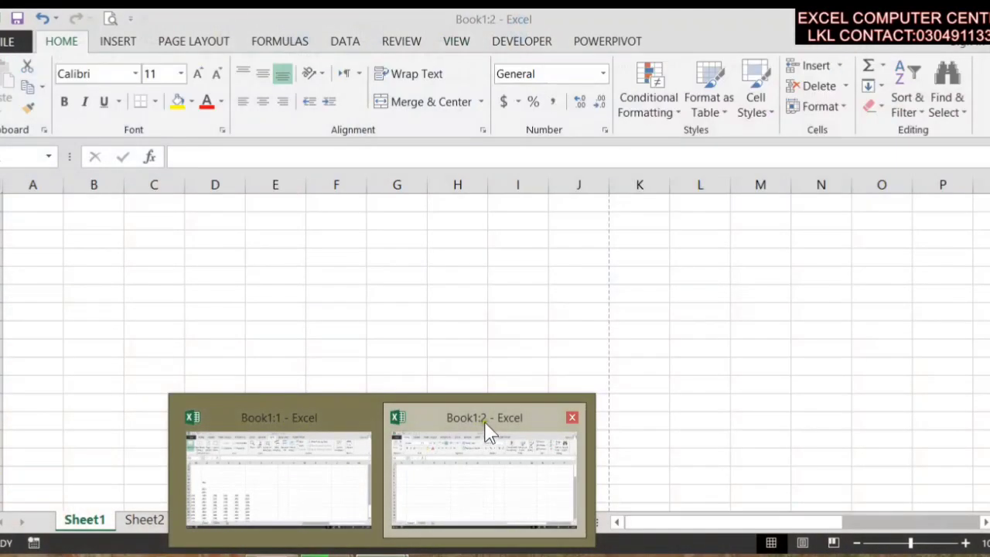
left_click(431, 219)
Open a third workbook window and bring Book1:3 to the front
left_click(486, 41)
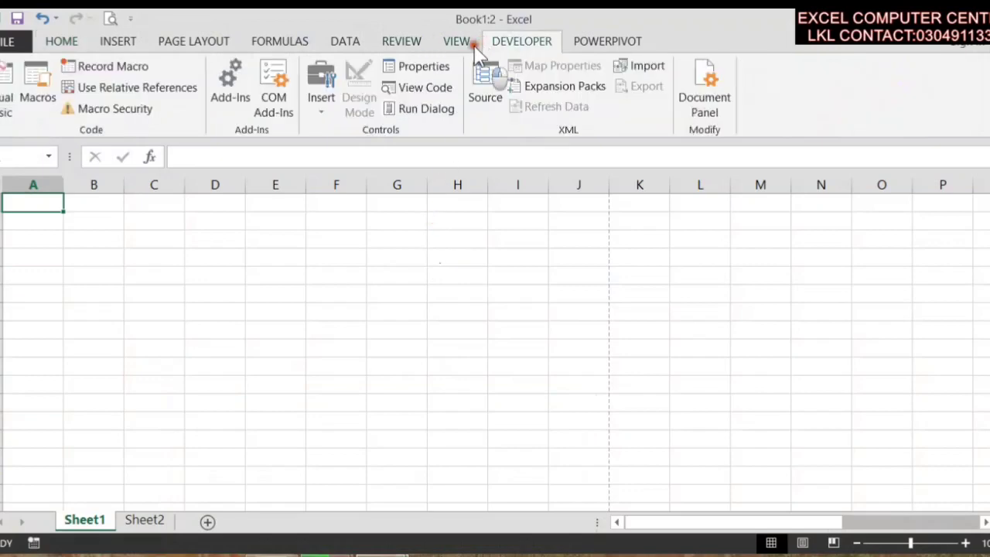
left_click(464, 41)
left_click(495, 105)
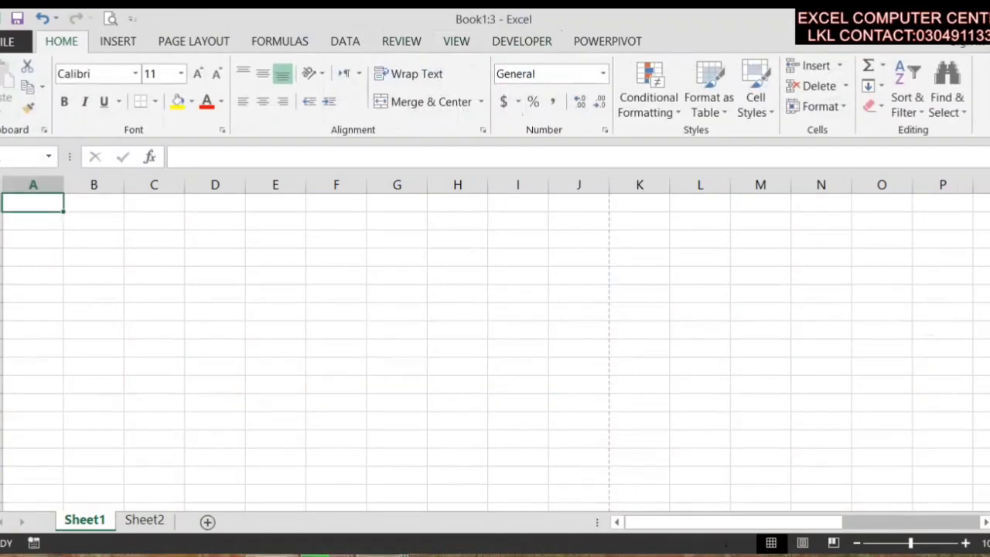
mouse_move(383, 553)
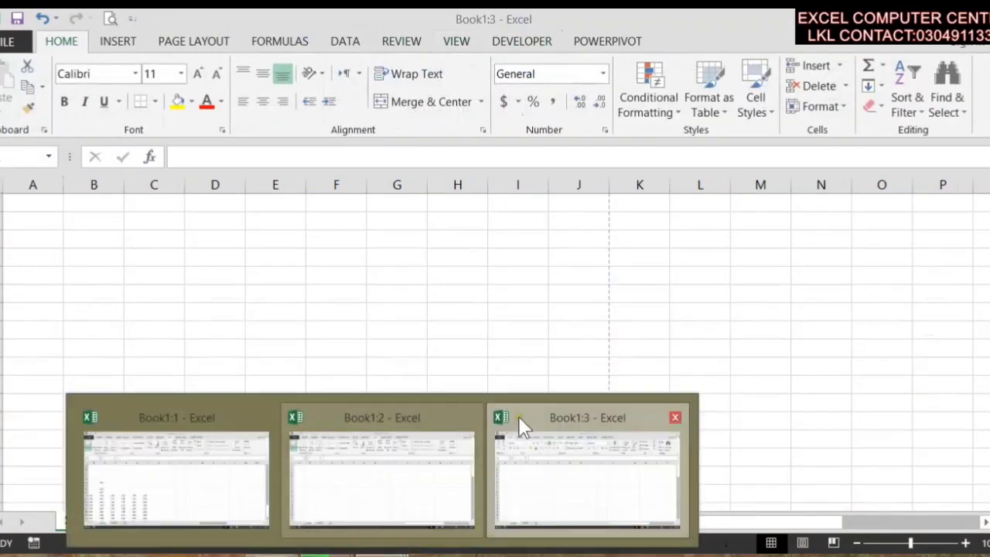
left_click(596, 441)
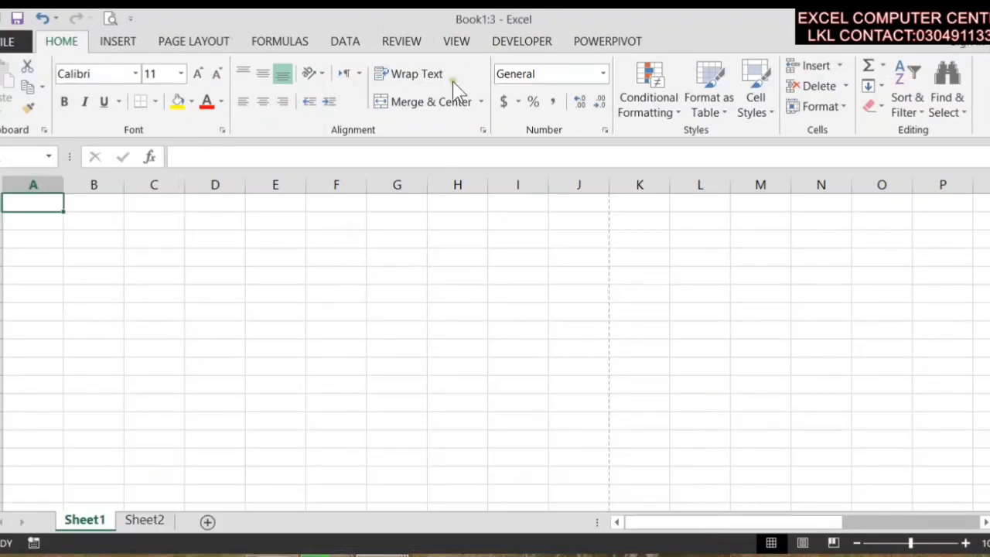
left_click(457, 41)
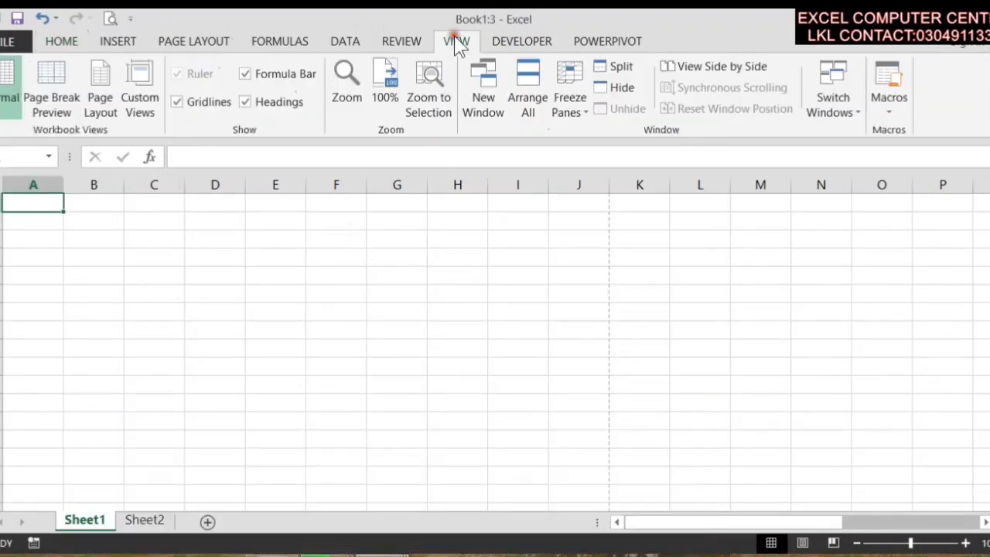
Tile the three Book1 windows, then maximize Book1:3 again
left_click(527, 113)
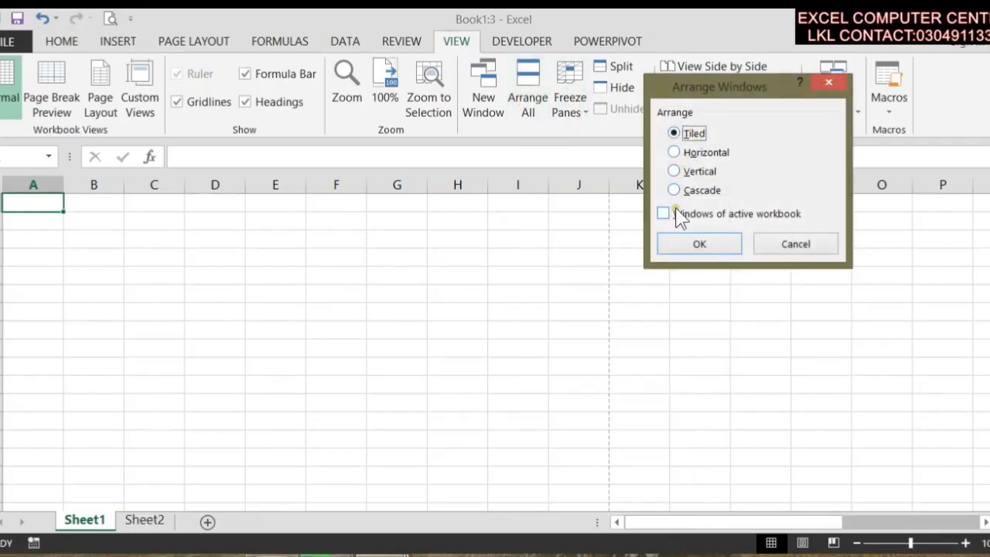
left_click(681, 244)
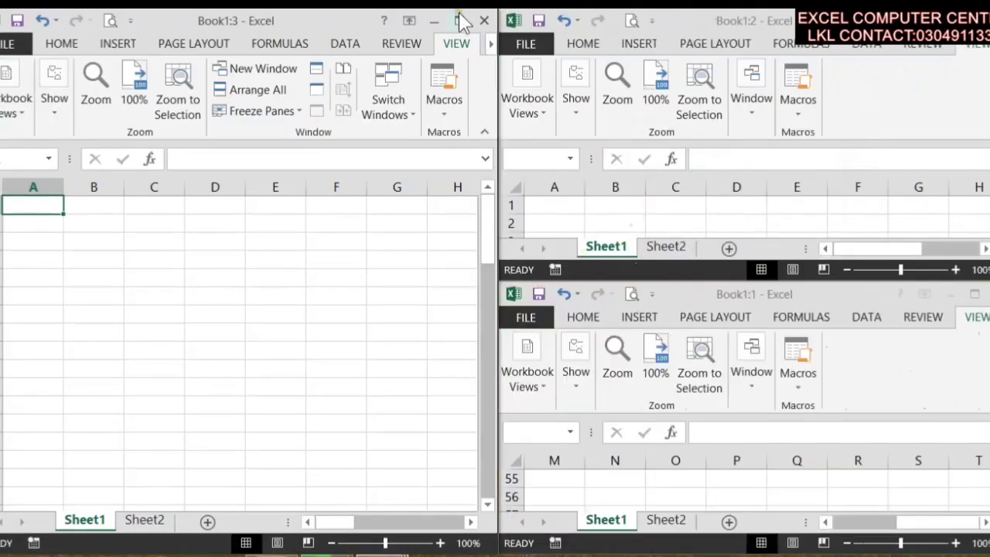
left_click(460, 21)
Stack the windows horizontally and leave Book1:2 filling the screen
left_click(528, 99)
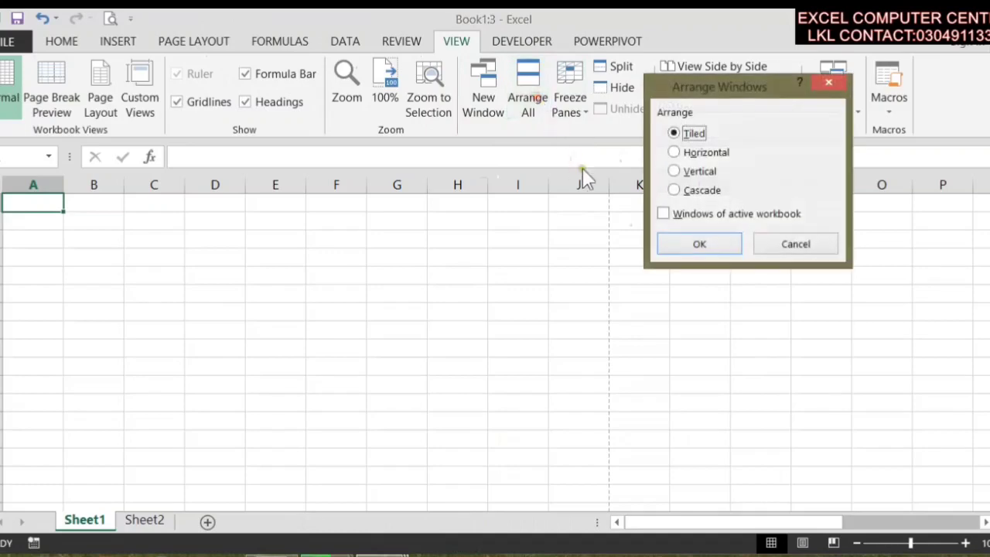
left_click(684, 152)
left_click(688, 246)
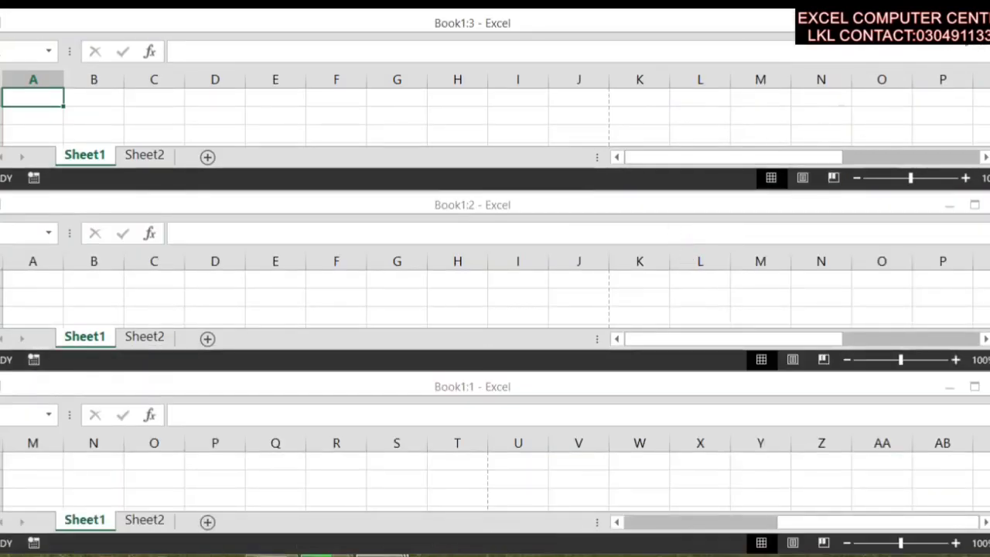
left_click(949, 23)
Maximize Book1:2 and arrange the windows vertically side by side
left_click(975, 205)
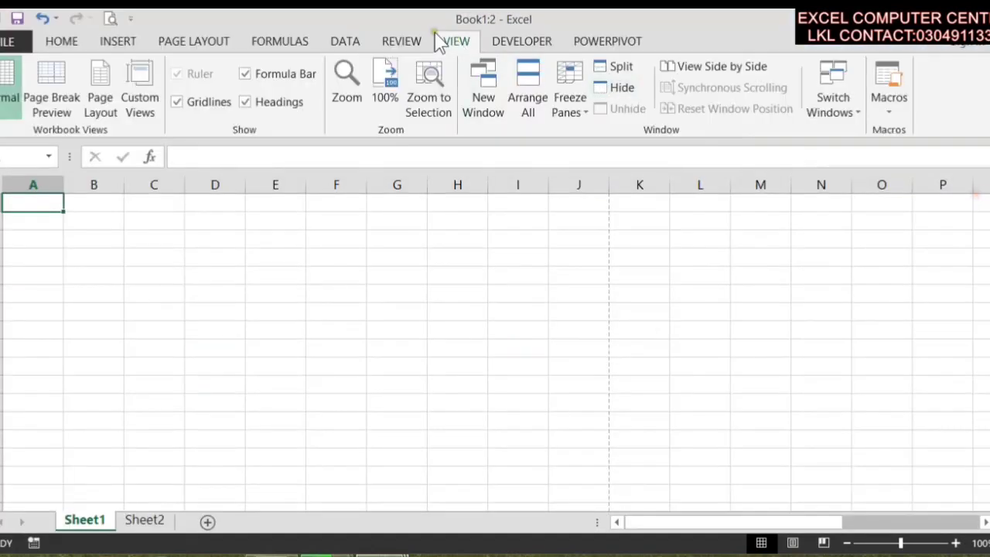
left_click(532, 102)
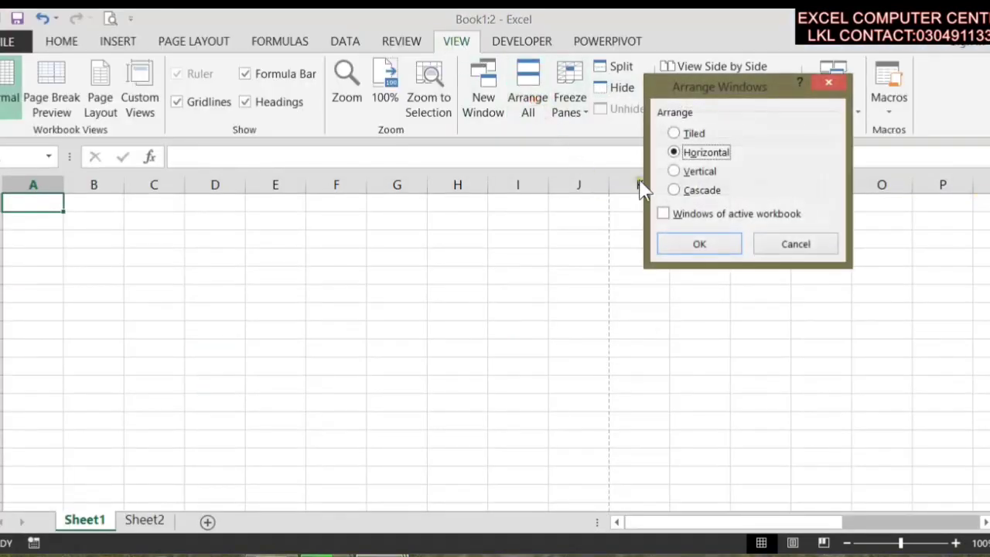
left_click(686, 171)
left_click(716, 244)
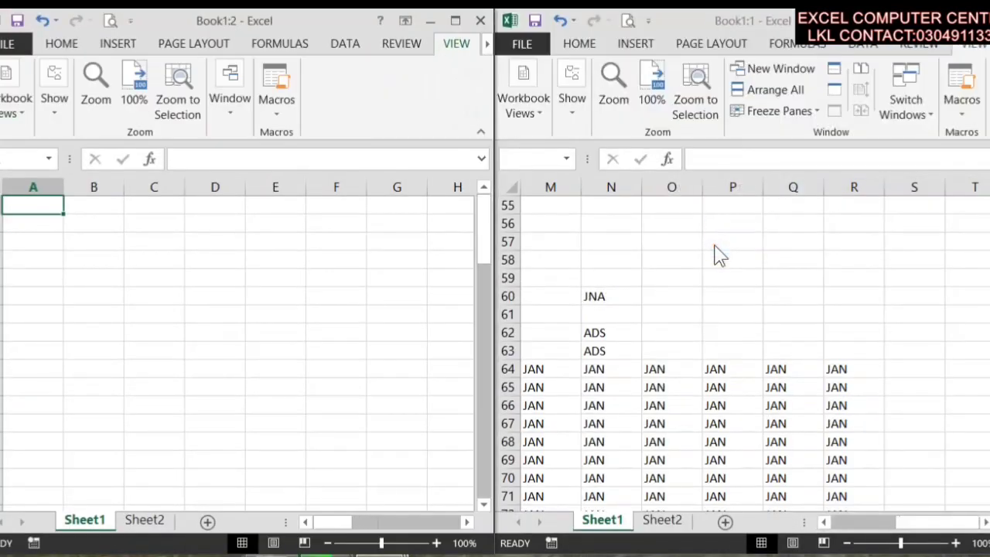
Maximize Book1:2 again and cascade the windows
left_click(455, 21)
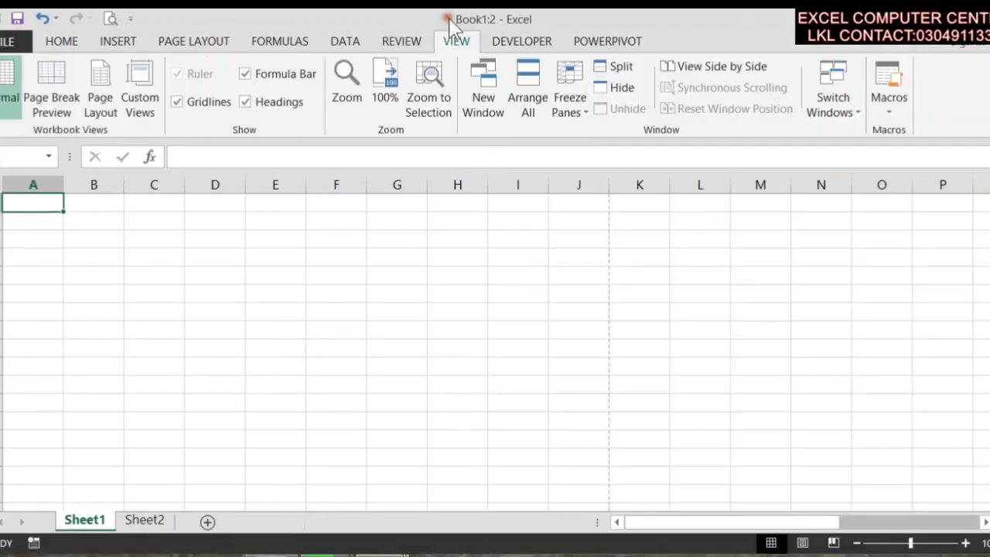
left_click(520, 105)
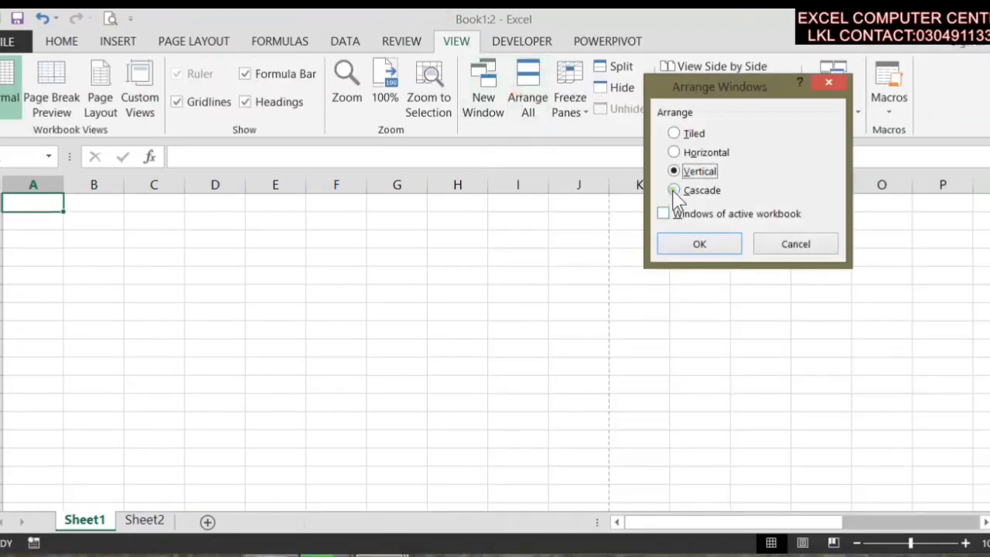
left_click(674, 191)
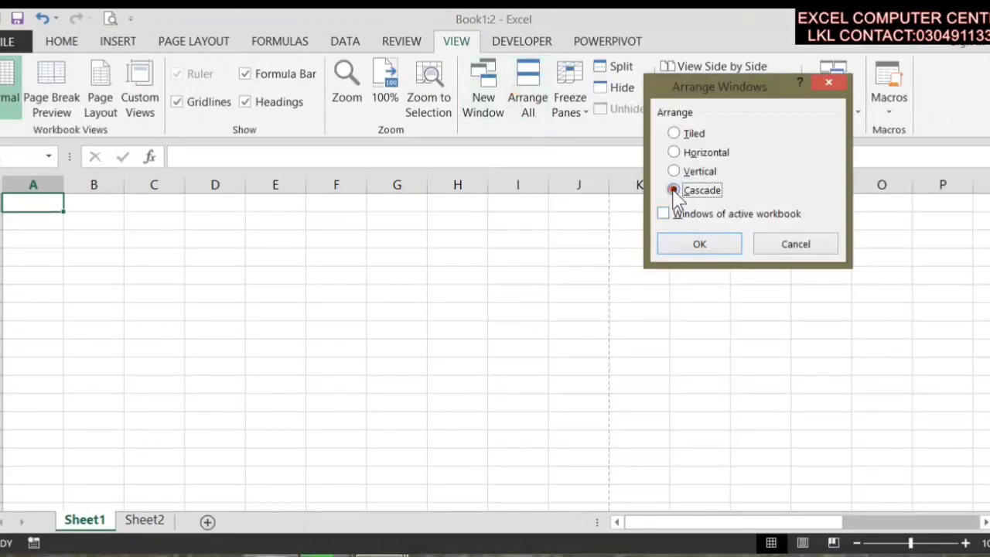
left_click(693, 245)
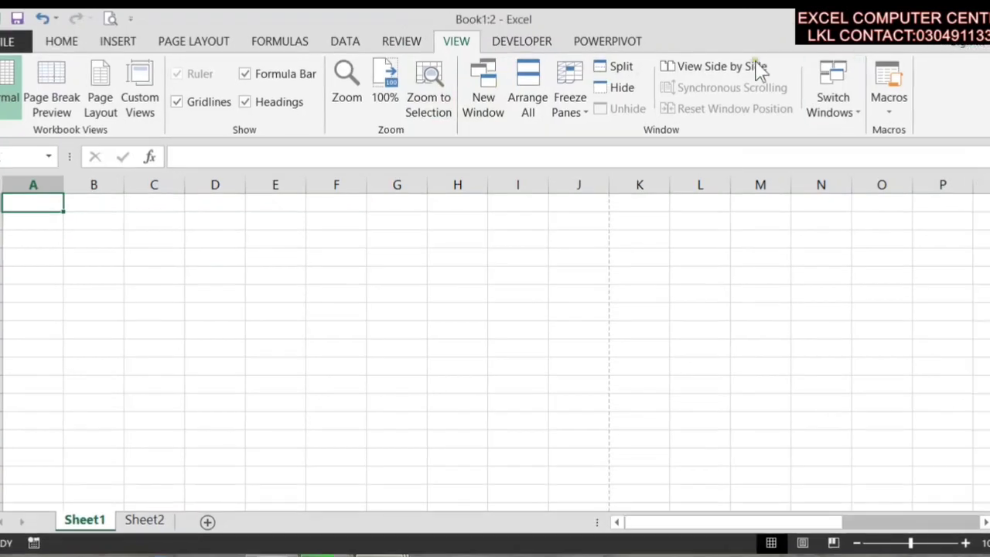
Cascade only the active workbook's windows, then clear the 'Windows of active workbook' option
left_click(511, 118)
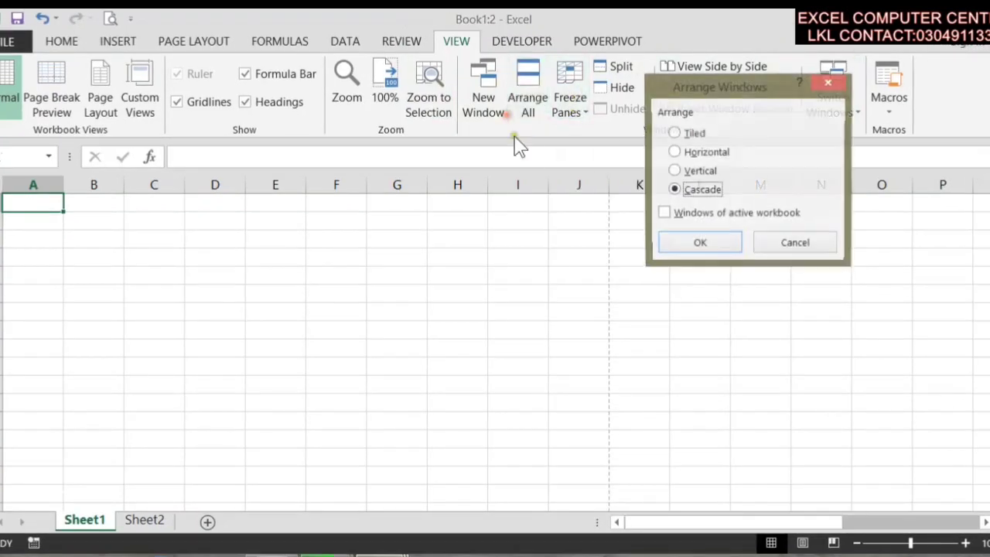
left_click(665, 215)
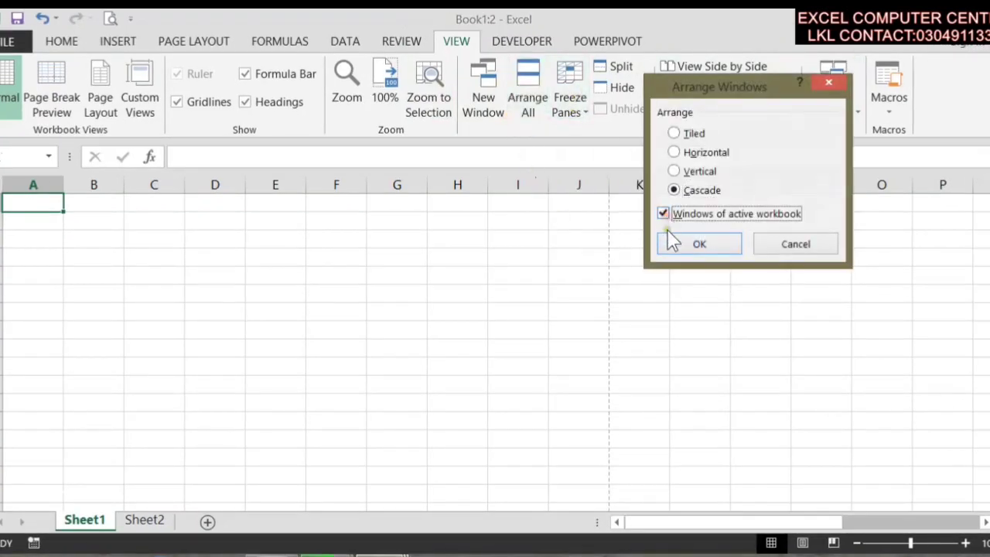
left_click(679, 246)
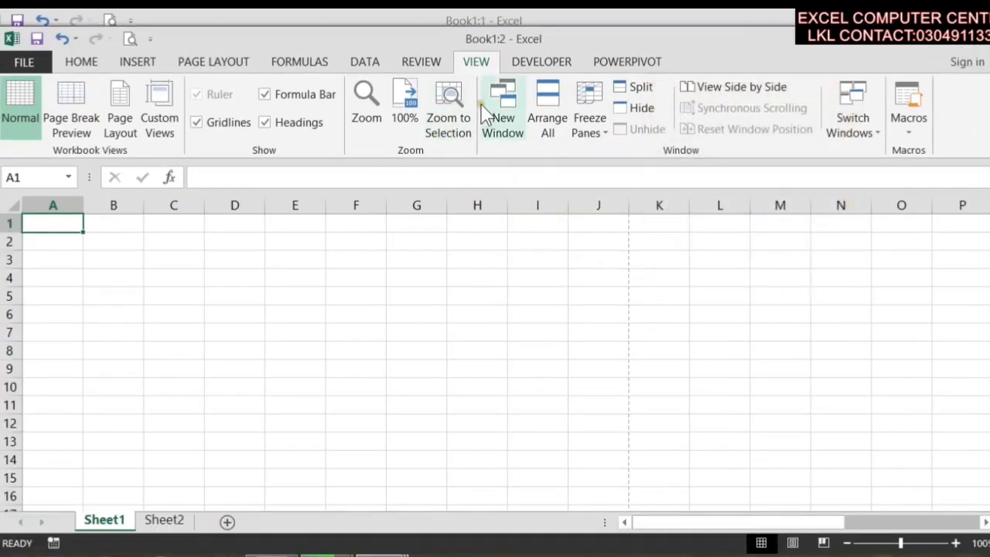
left_click(555, 117)
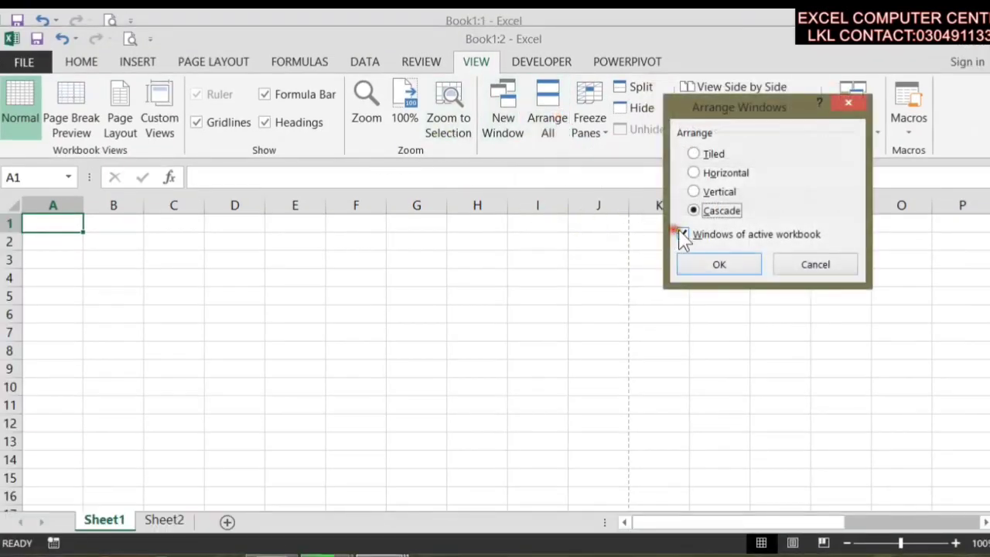
left_click(681, 233)
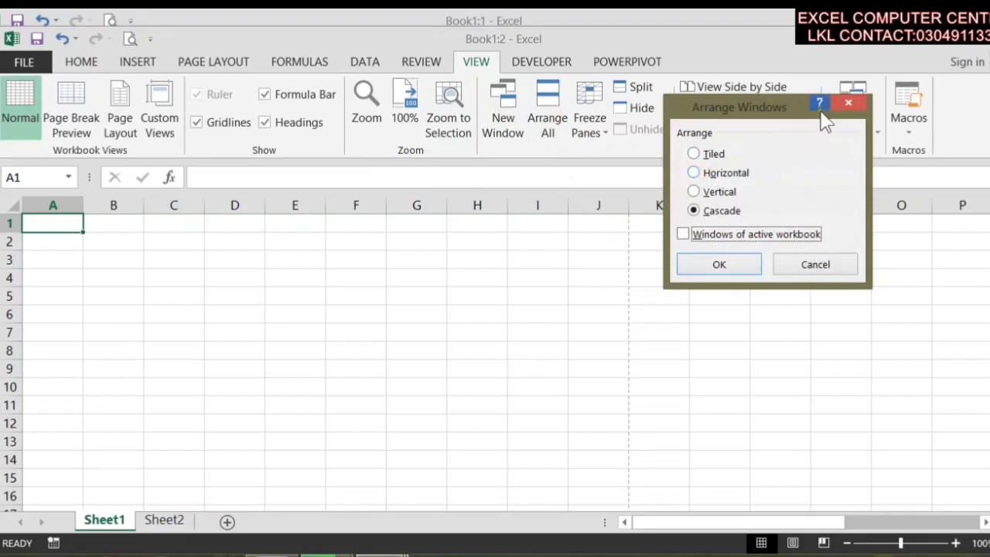
left_click(848, 102)
Select cells J2, I9 and I1, then stack the windows horizontally
left_click(628, 237)
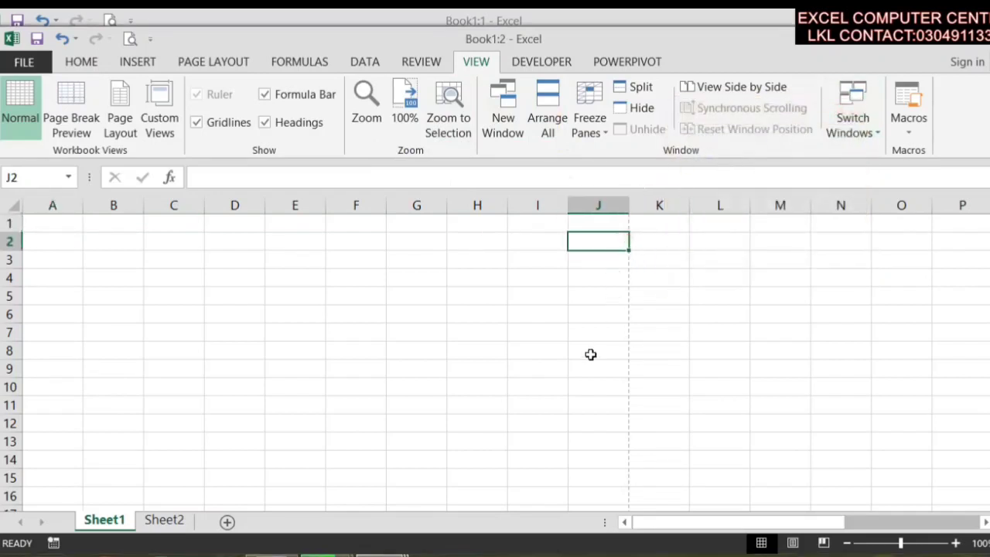
left_click(558, 366)
left_click(513, 224)
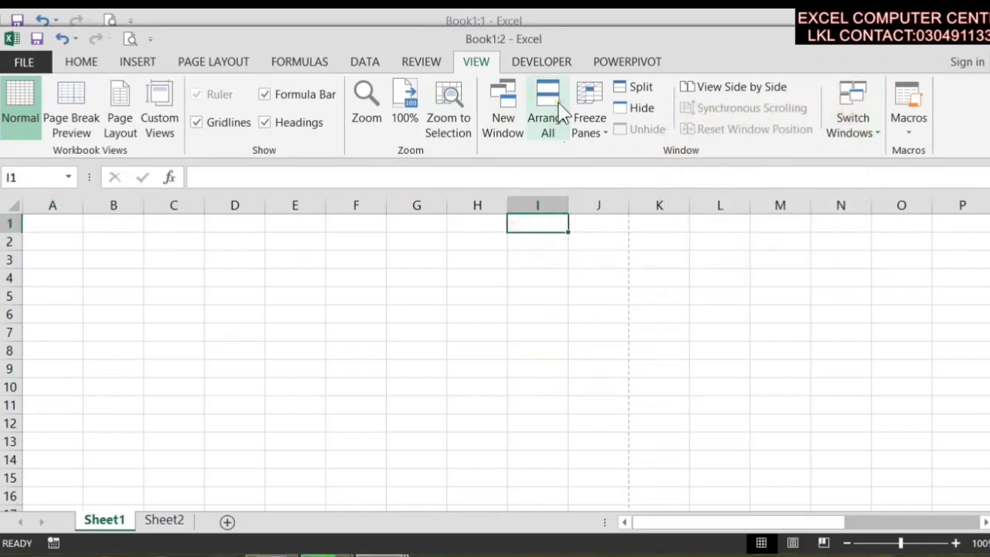
left_click(555, 108)
left_click(731, 172)
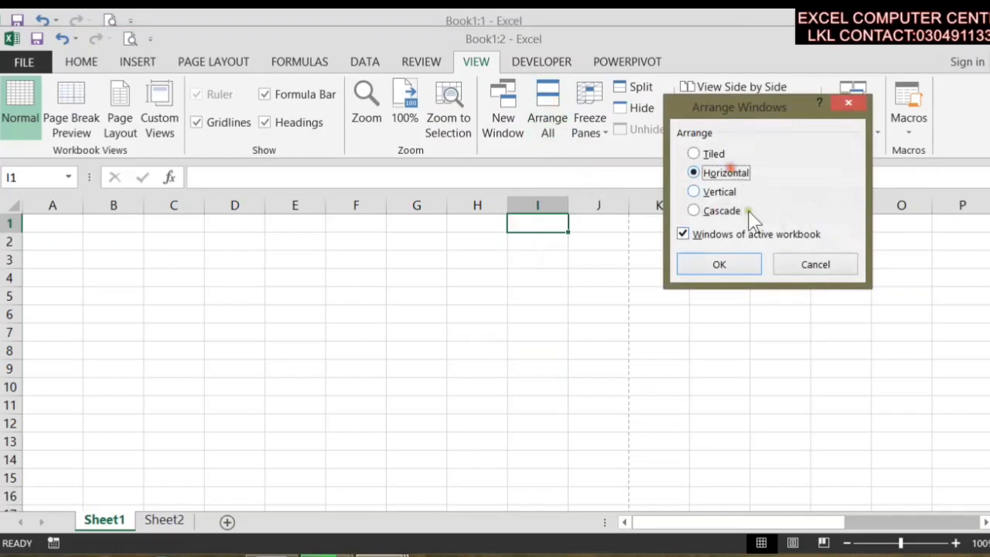
left_click(719, 265)
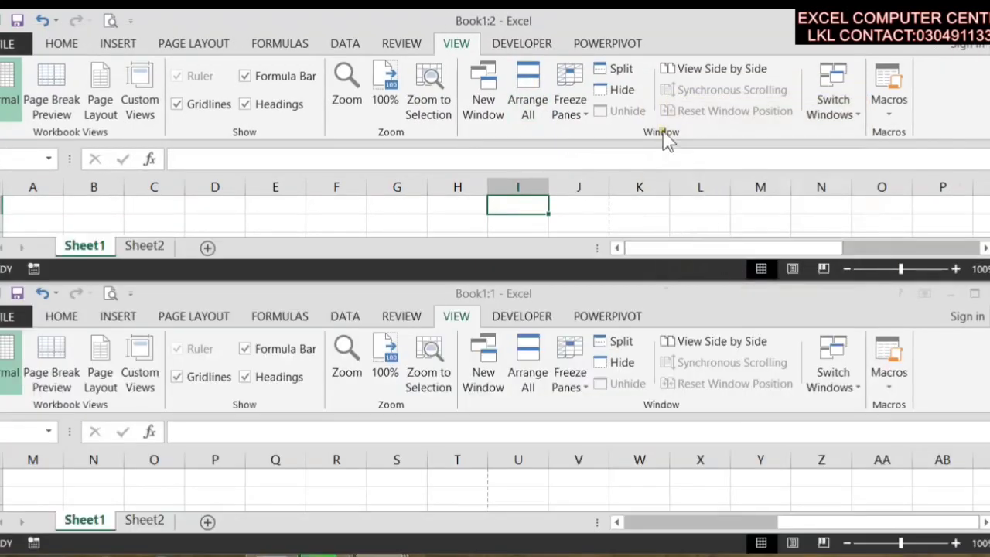
Compare Book1:2 side by side with Book1:1
left_click(697, 69)
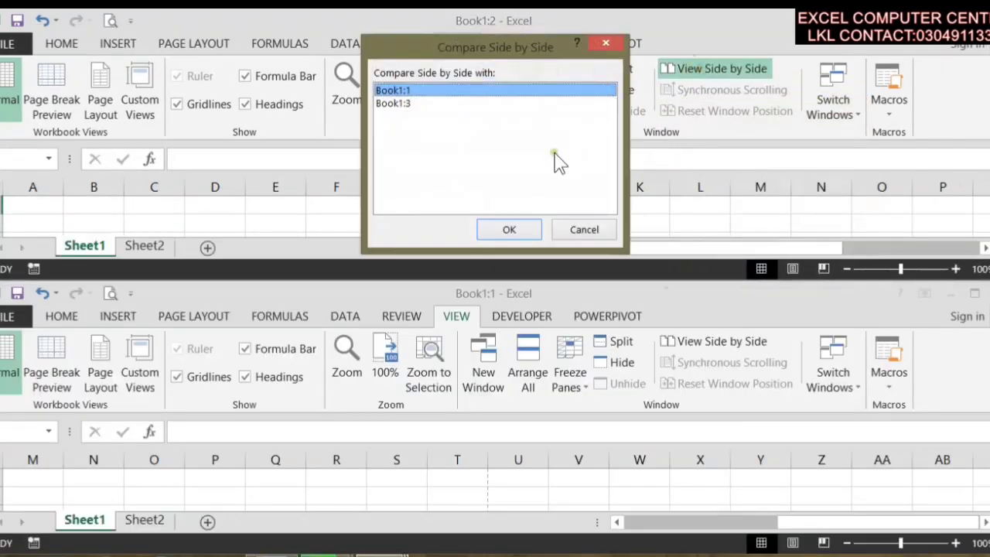
left_click(537, 224)
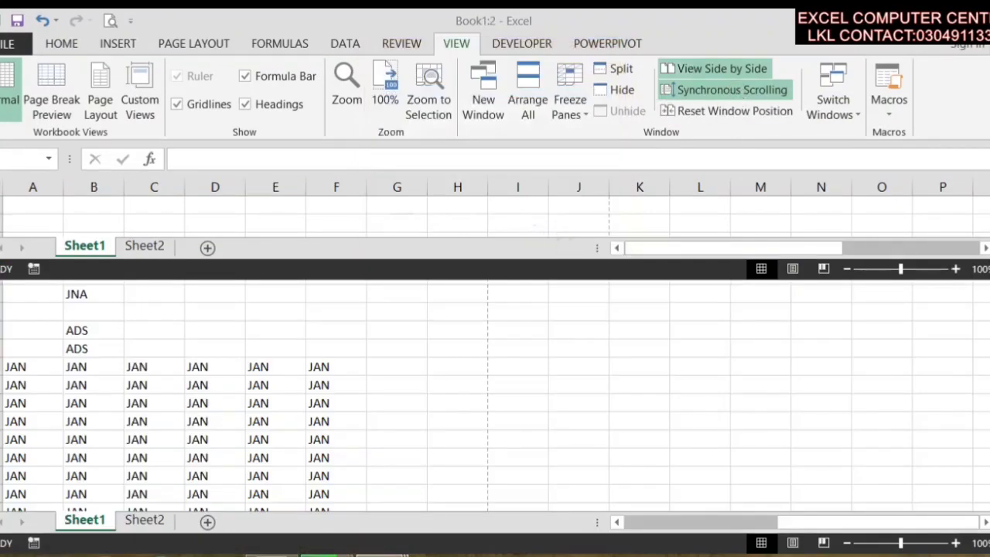
left_click_drag(984, 202, 983, 202)
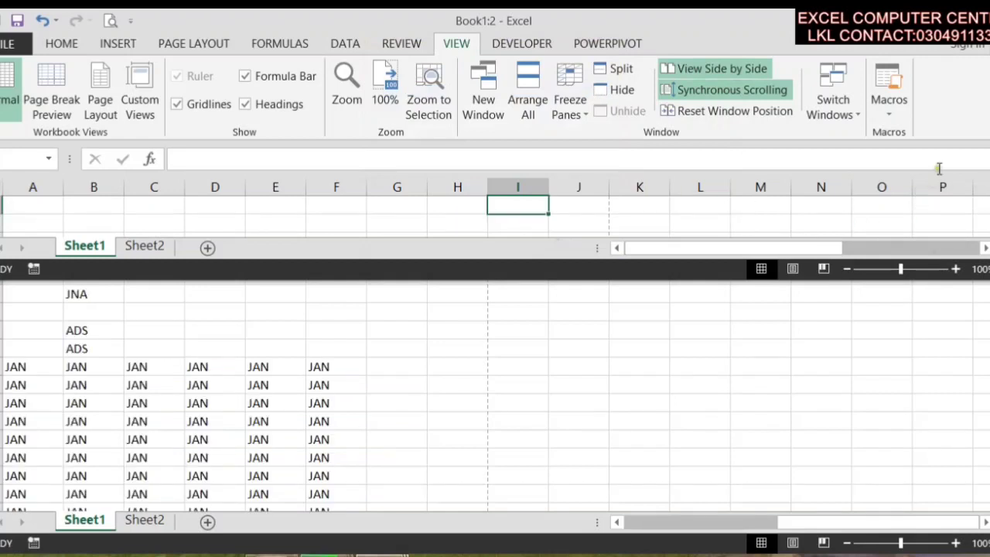
Turn off Synchronous Scrolling and scroll Book1:1 on its own
left_click(727, 92)
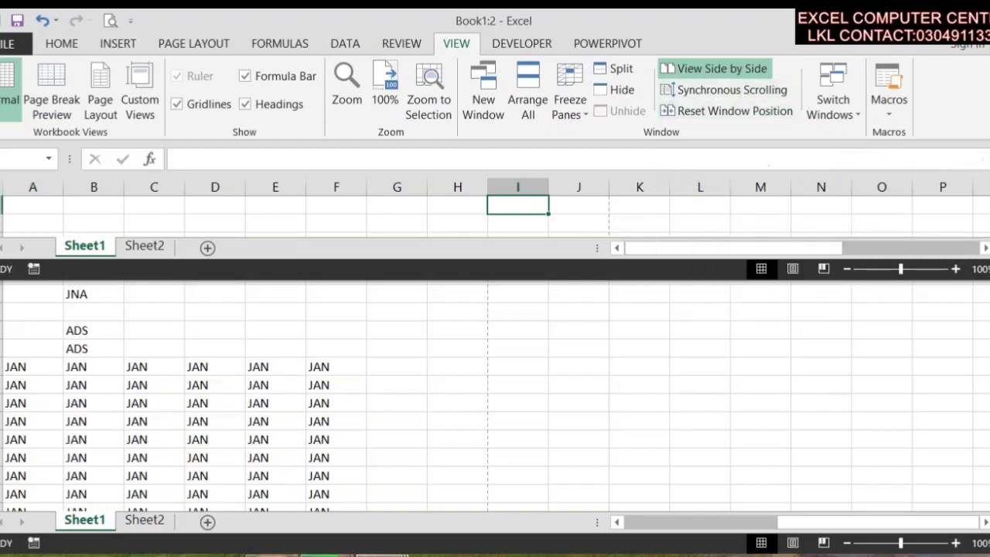
left_click_drag(987, 200, 987, 203)
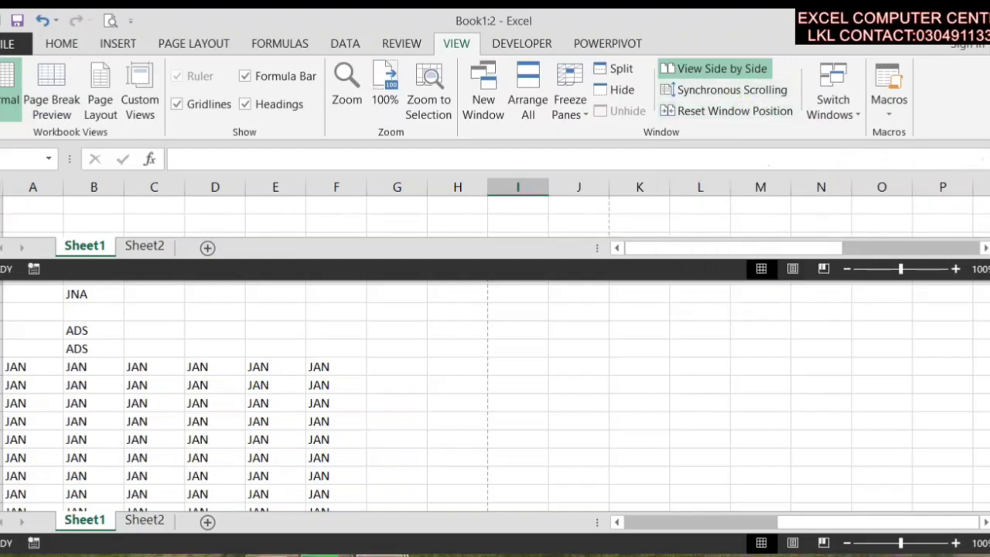
key("ctrl+w")
scroll(495, 348, "down", 3)
scroll(495, 348, "down", 10)
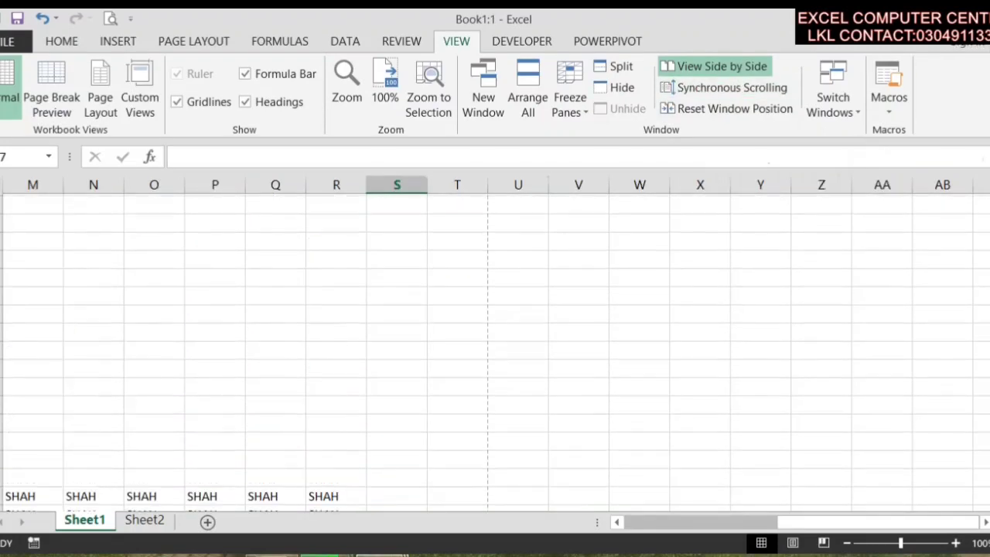
Reset the window position to restack both windows, then scroll the lower Book1:2
left_click(715, 110)
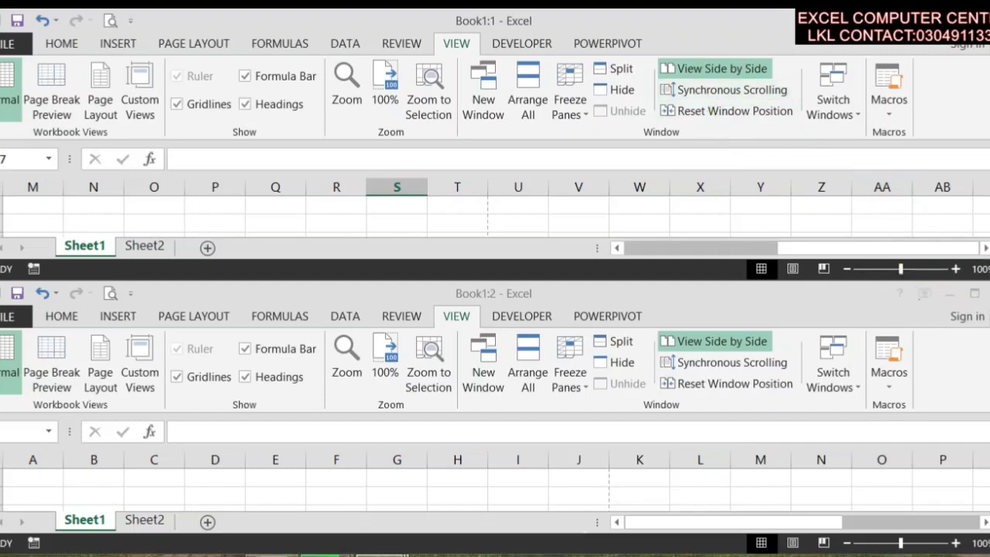
left_click(964, 492)
left_click(953, 480)
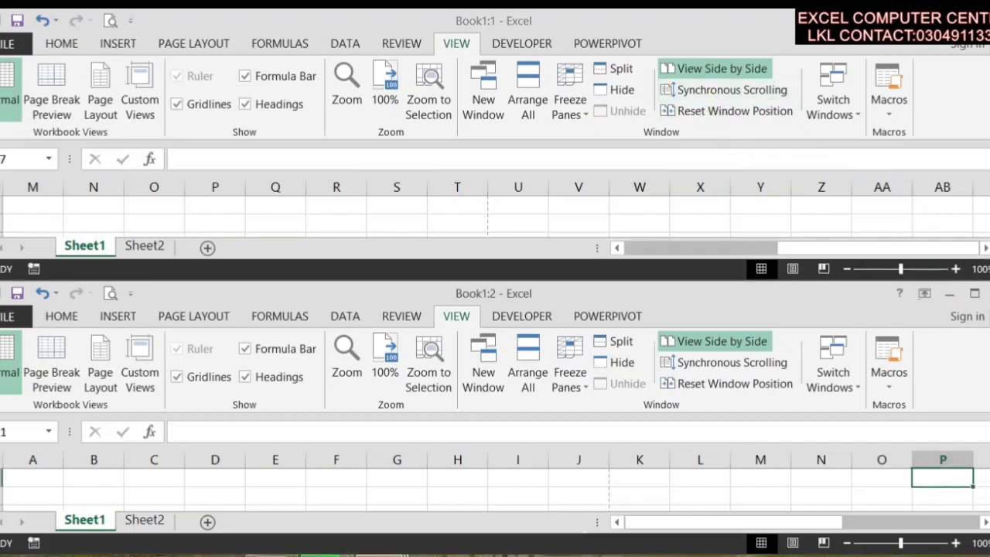
scroll(953, 480, "down", 15)
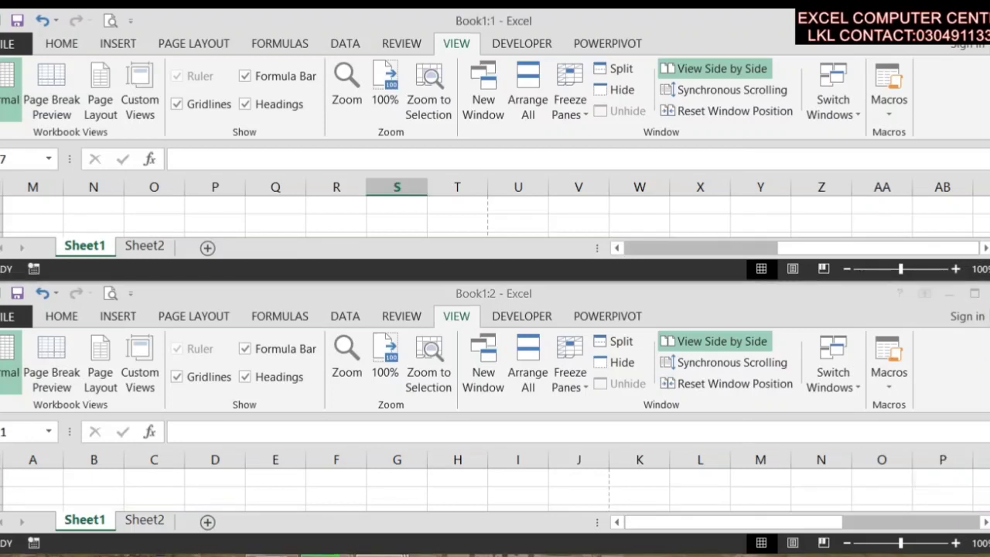
Turn Synchronous Scrolling back on and scroll both windows together
left_click(872, 221)
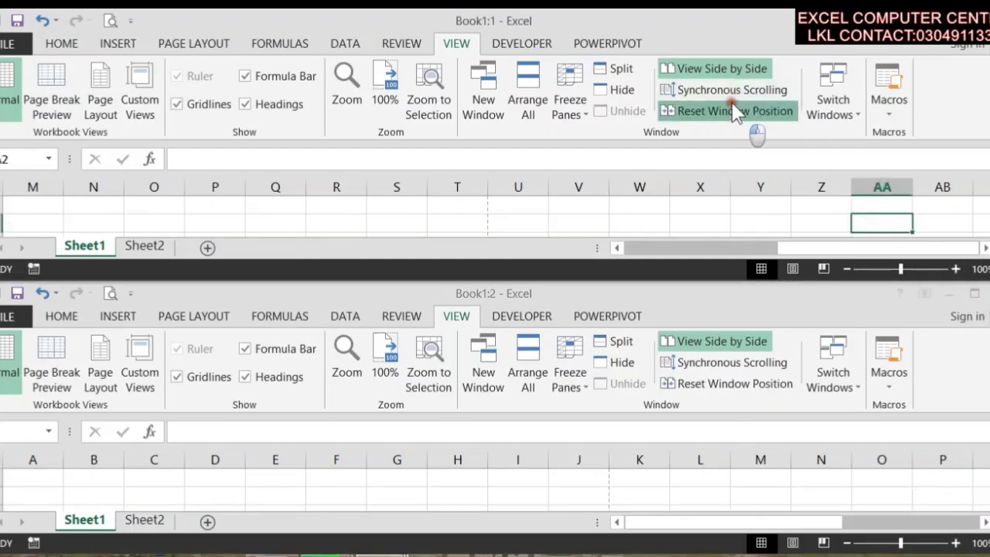
left_click(729, 93)
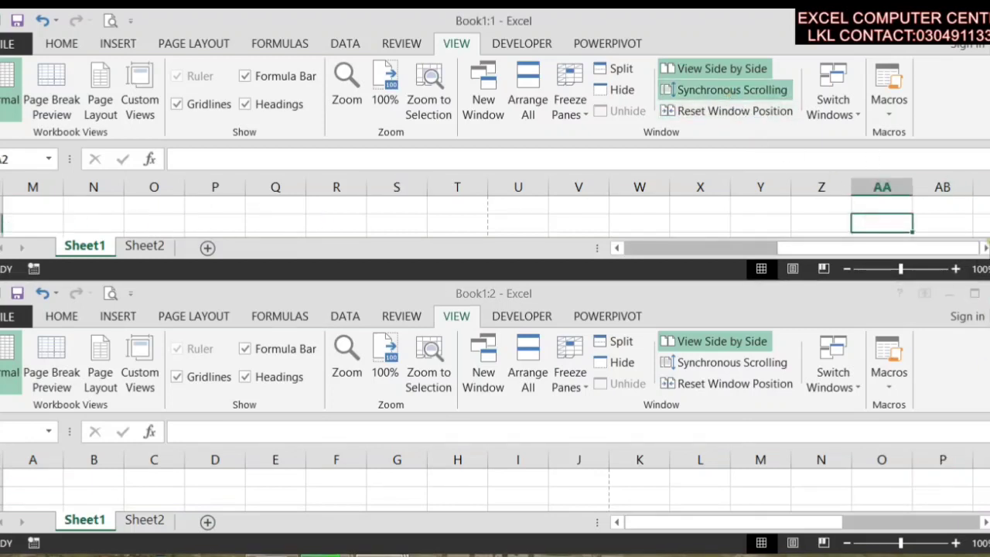
scroll(495, 217, "down", 1)
scroll(495, 216, "up", 1)
scroll(495, 216, "down", 1)
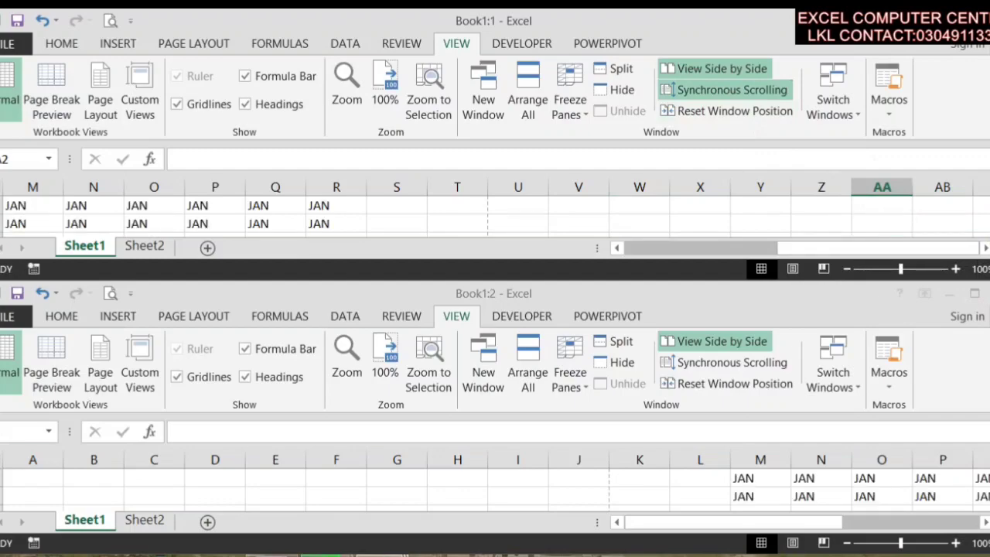
Hide Book1:1, end side-by-side viewing, unhide Book1:1 and maximize it
left_click(623, 90)
left_click(712, 68)
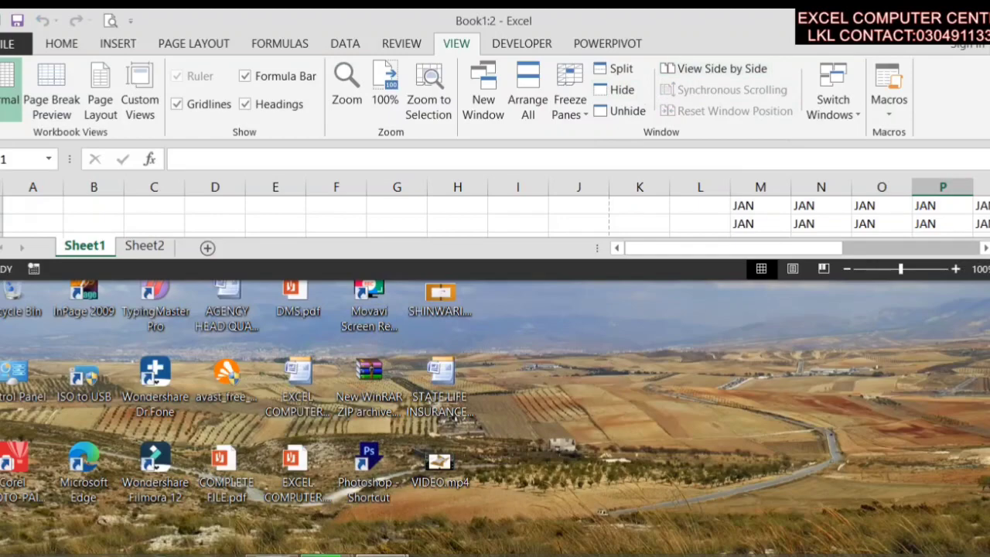
left_click(623, 109)
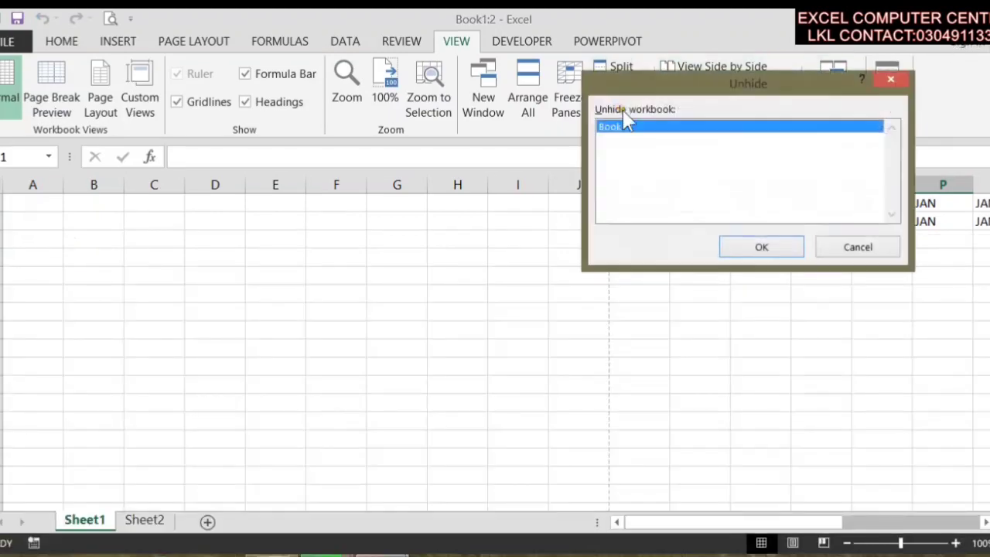
left_click(780, 248)
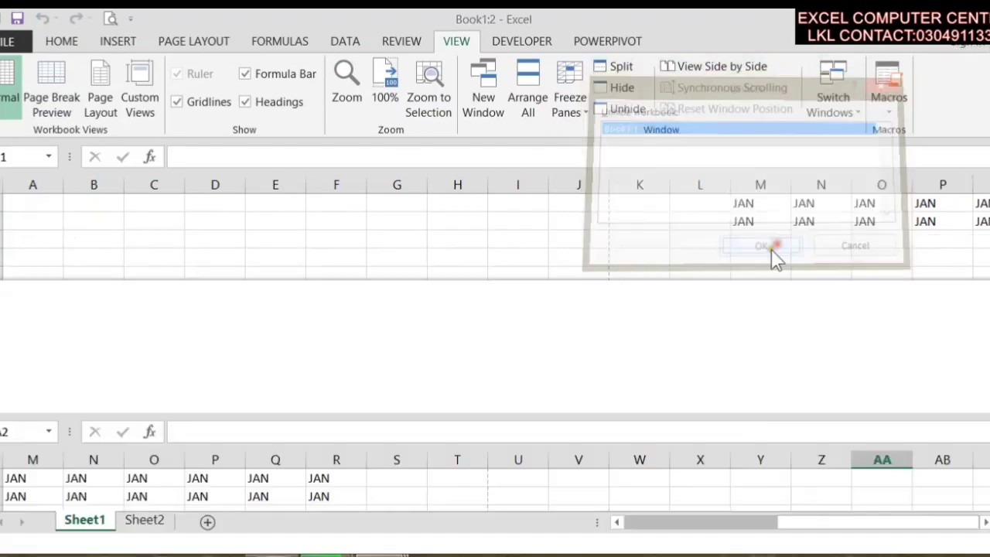
left_click(972, 294)
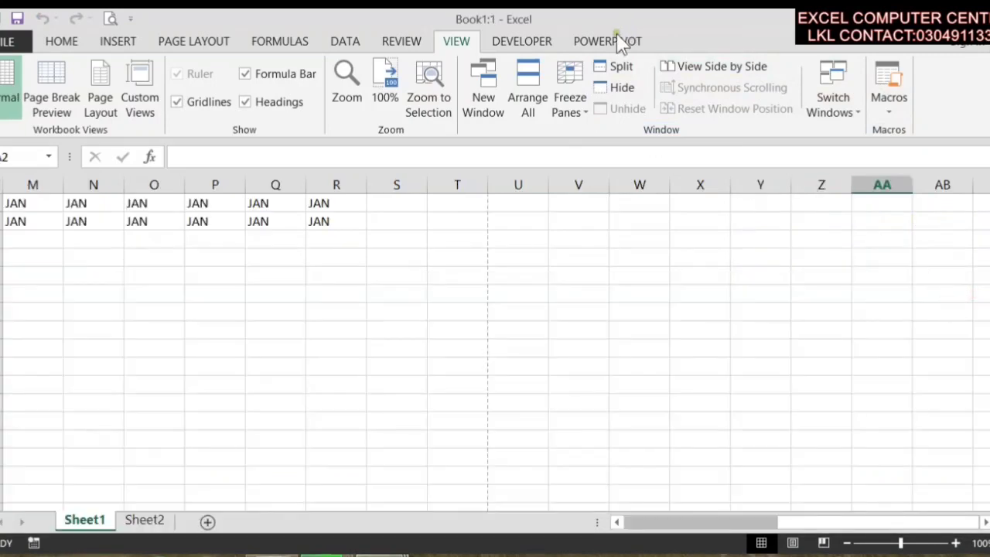
left_click(619, 66)
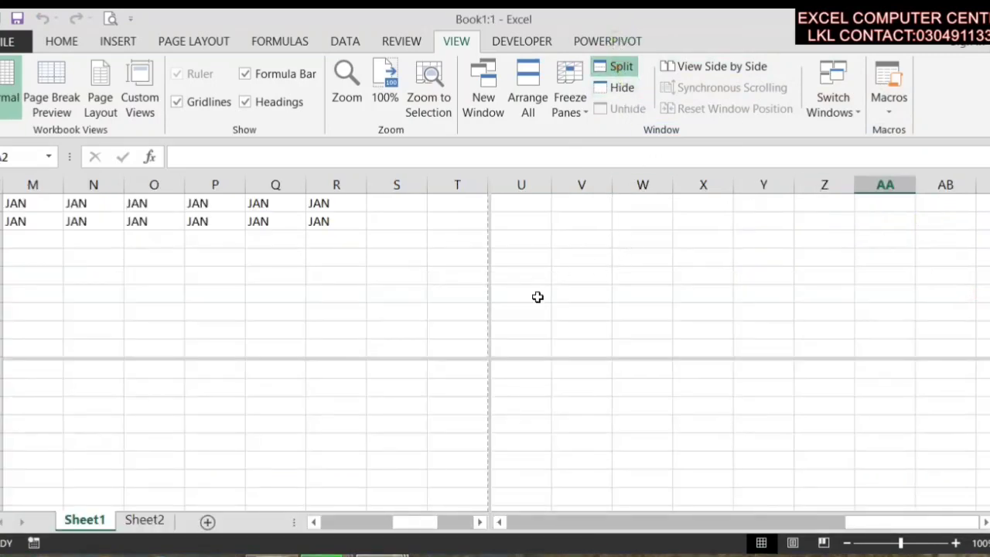
left_click(601, 291)
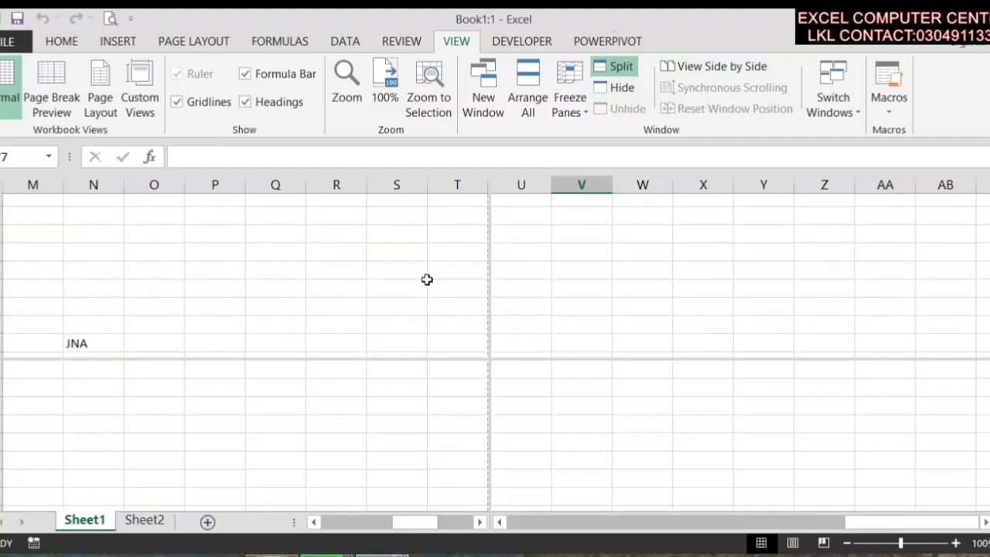
scroll(427, 279, "down", 3)
scroll(429, 276, "up", 2)
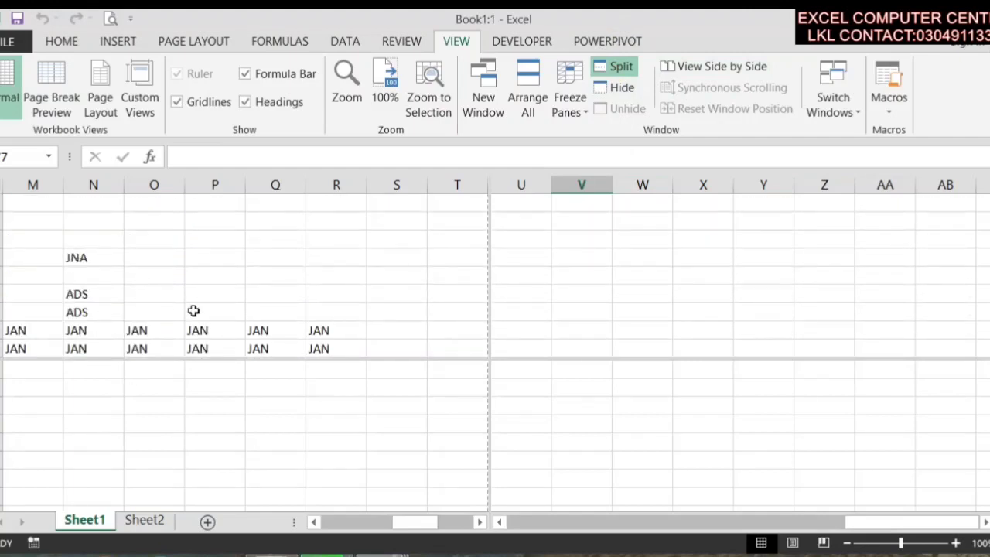
scroll(197, 310, "down", 1)
scroll(199, 310, "down", 3)
scroll(201, 309, "down", 2)
scroll(209, 302, "up", 5)
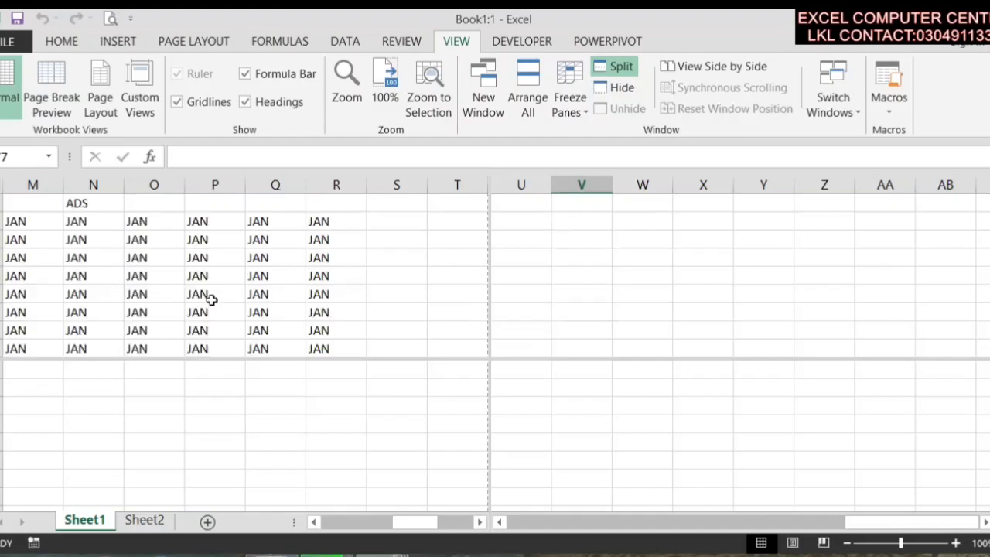
scroll(232, 306, "down", 3)
scroll(271, 309, "up", 5)
scroll(276, 309, "down", 3)
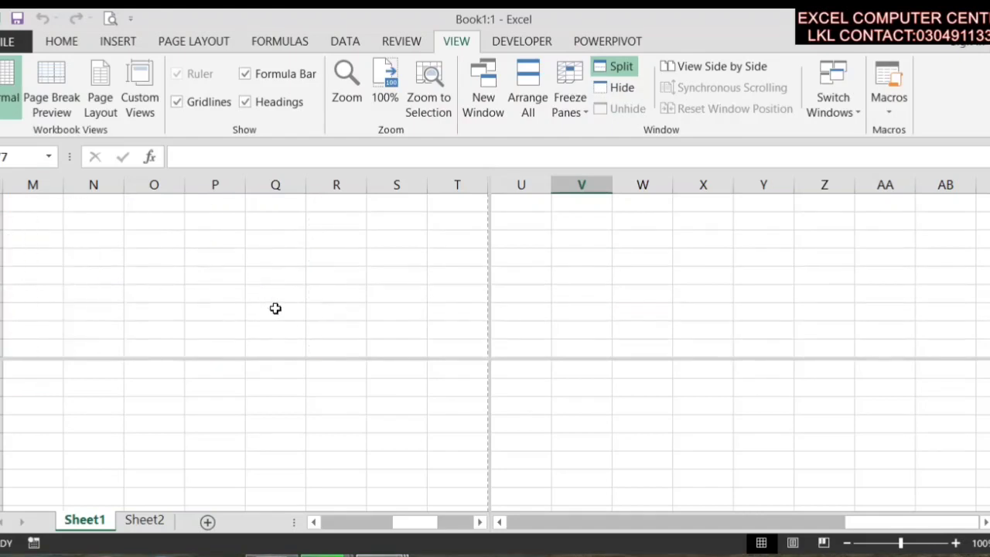
left_click(619, 67)
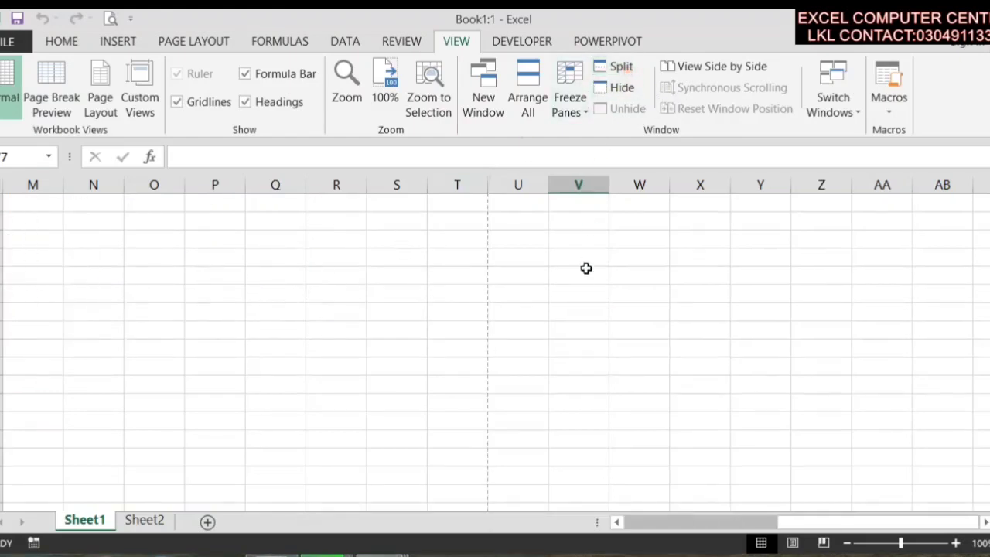
left_click(502, 327)
left_click(354, 300)
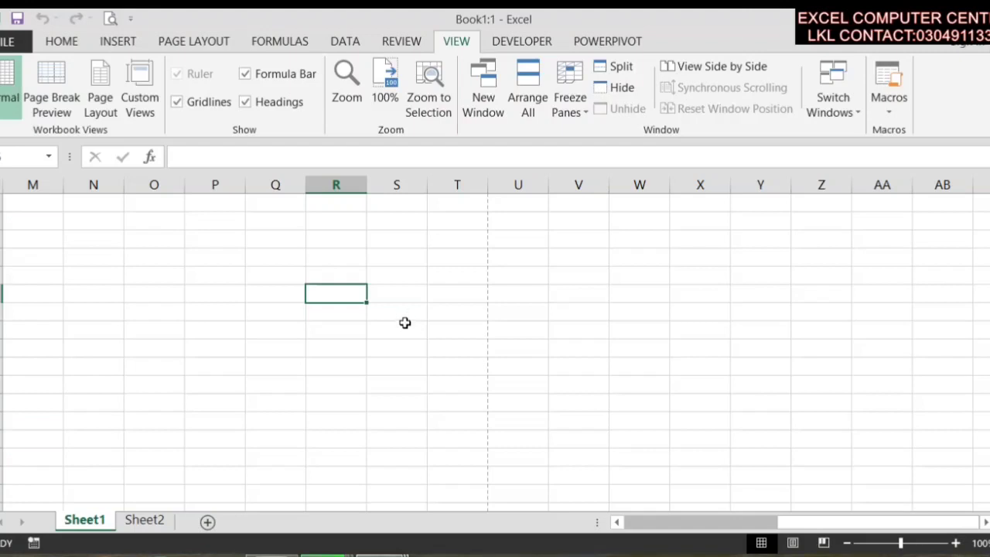
left_click(500, 283)
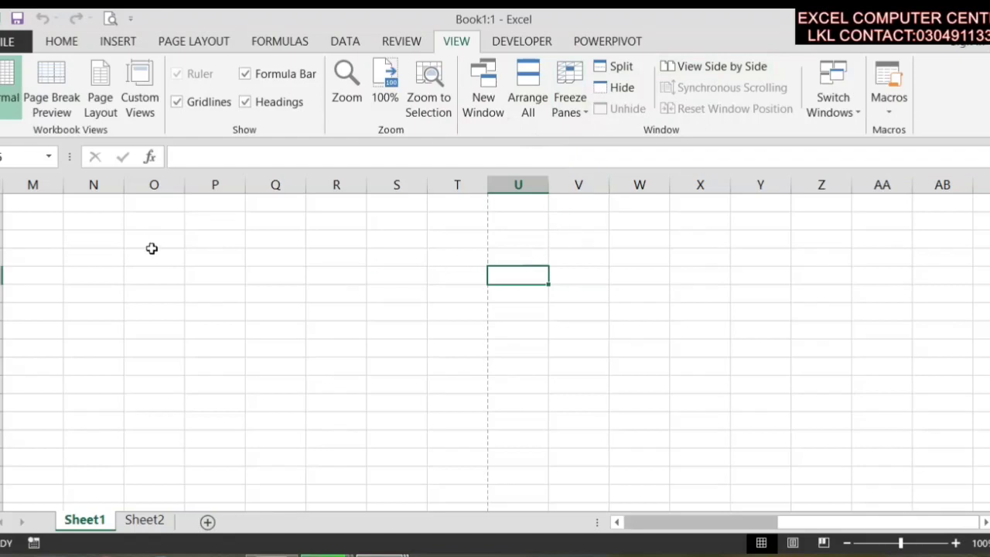
Enter the headers S.NO, NAME and F/NAME in cells A1:C1
left_click_drag(797, 526, 614, 528)
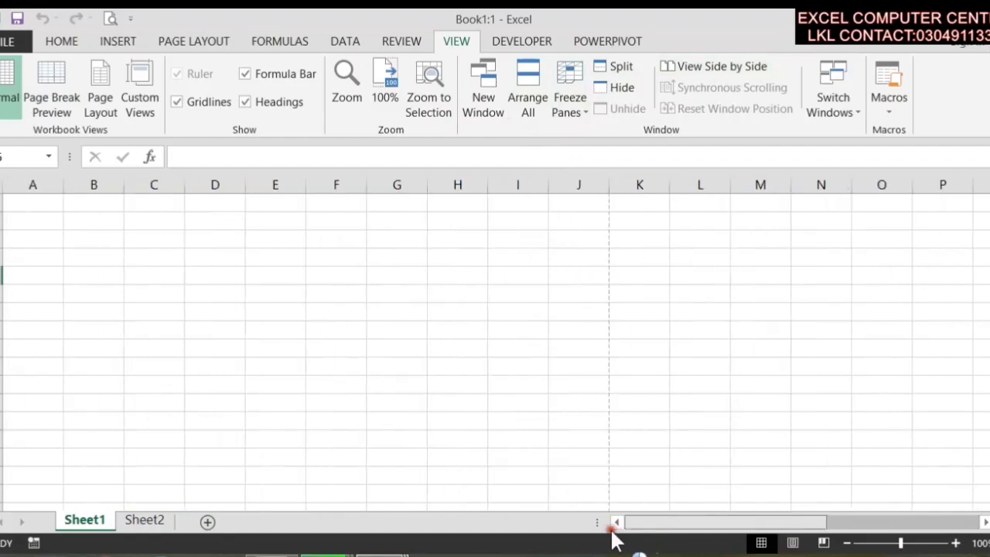
left_click(43, 185)
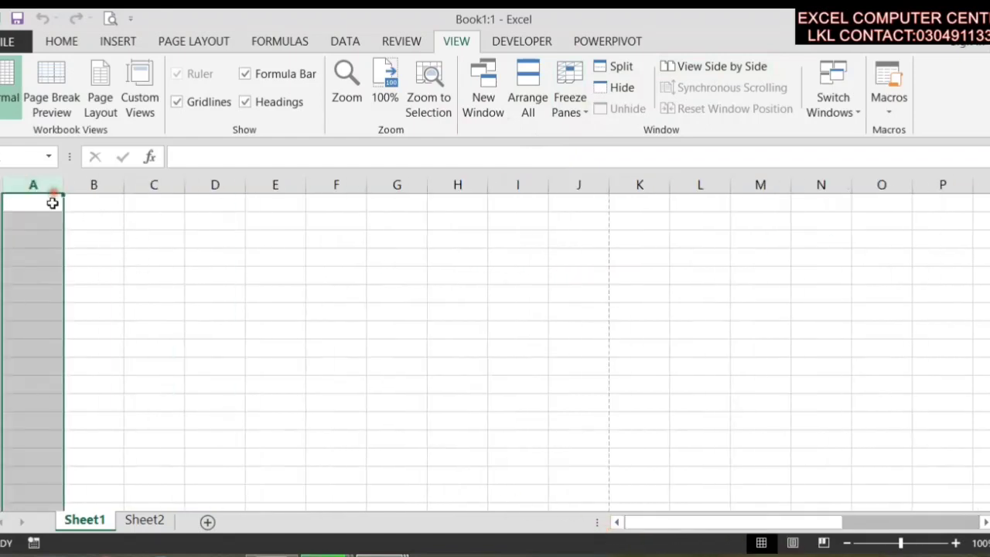
left_click(53, 206)
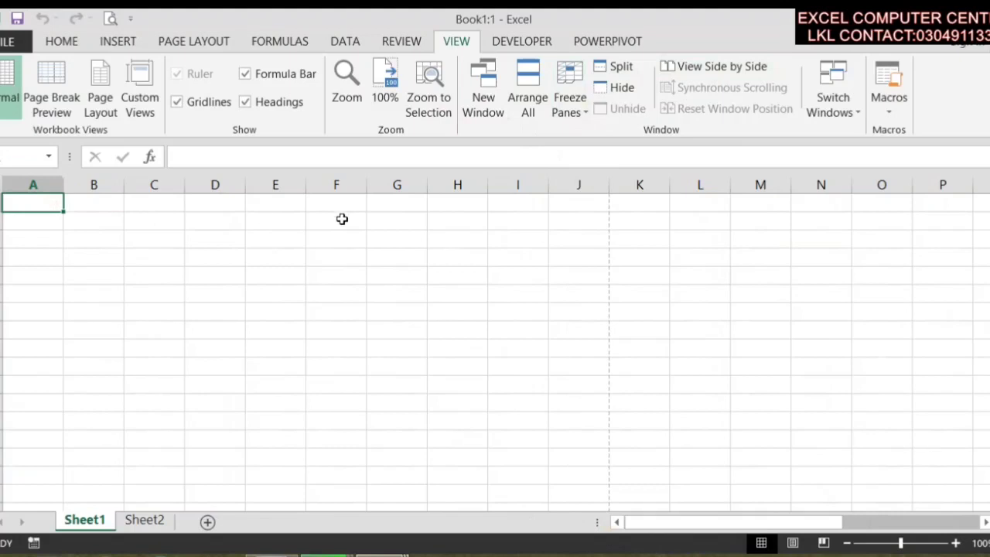
type("S.NO")
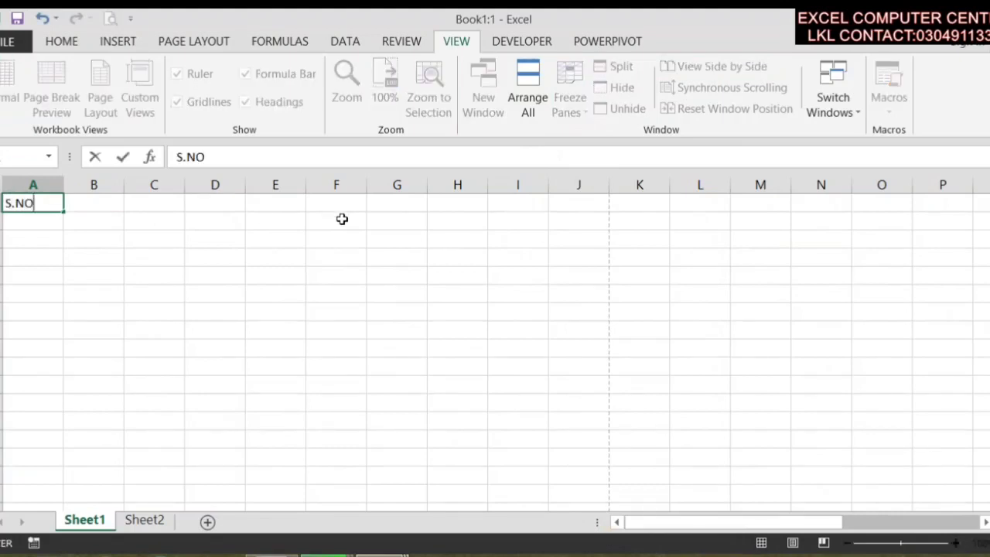
key("Tab")
type("NAME")
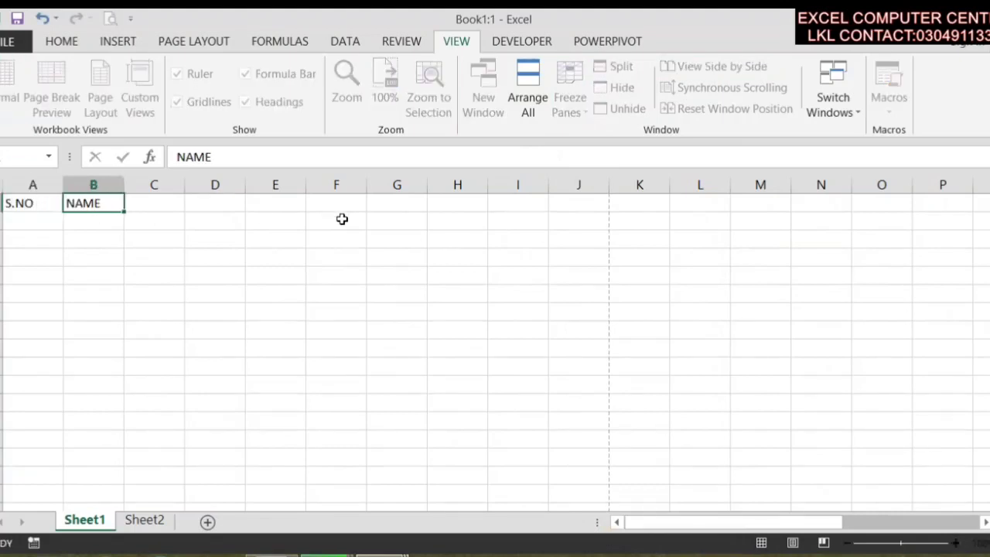
key("Tab")
type("F/N")
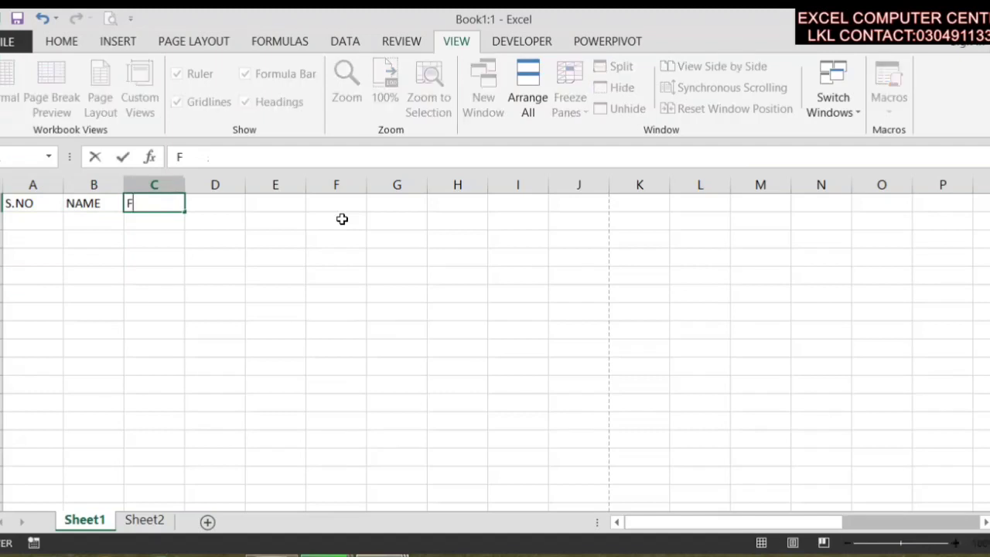
type("AME")
key("Tab")
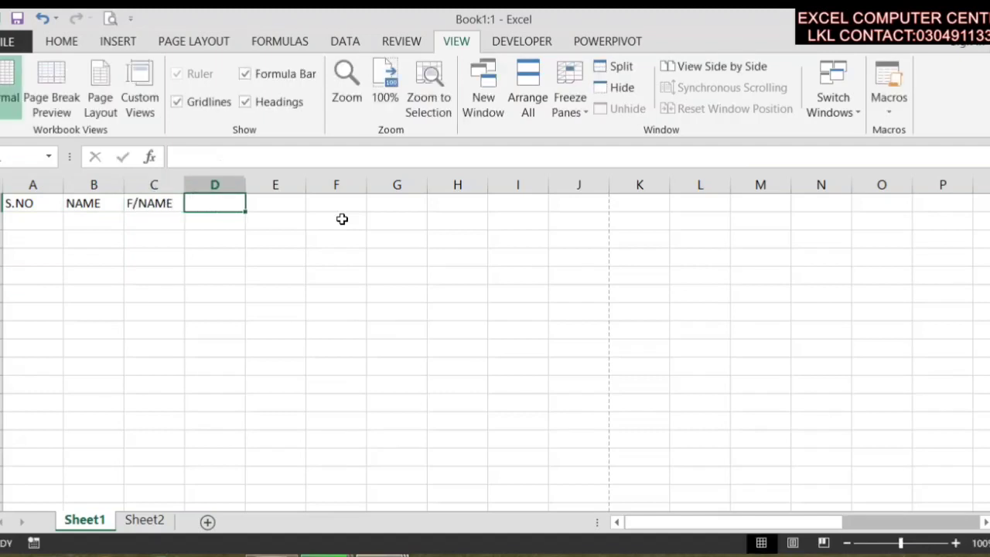
Enter WORK, FEE, ADMISSION, POST and INTRO in D1:H1, then select A1:H1
type("WORK")
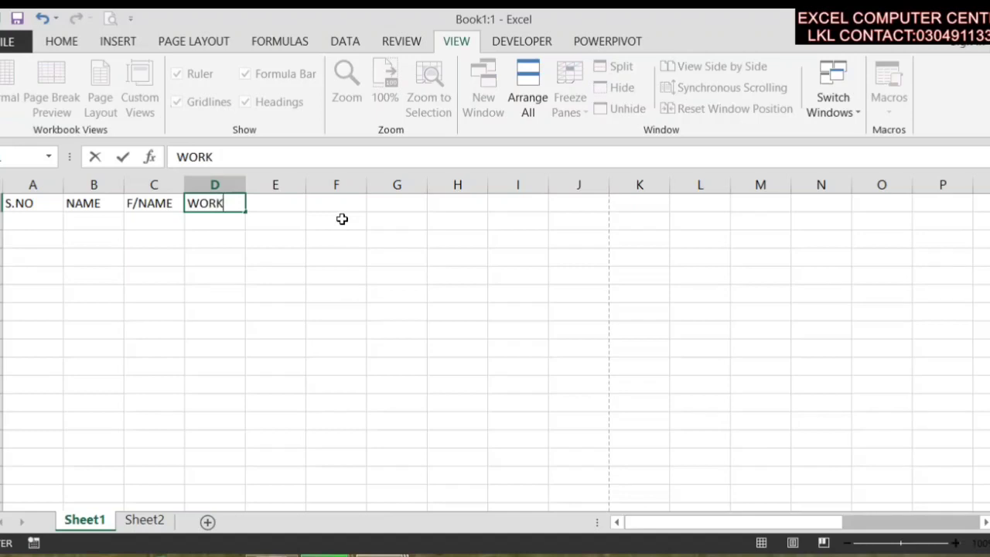
key("Tab")
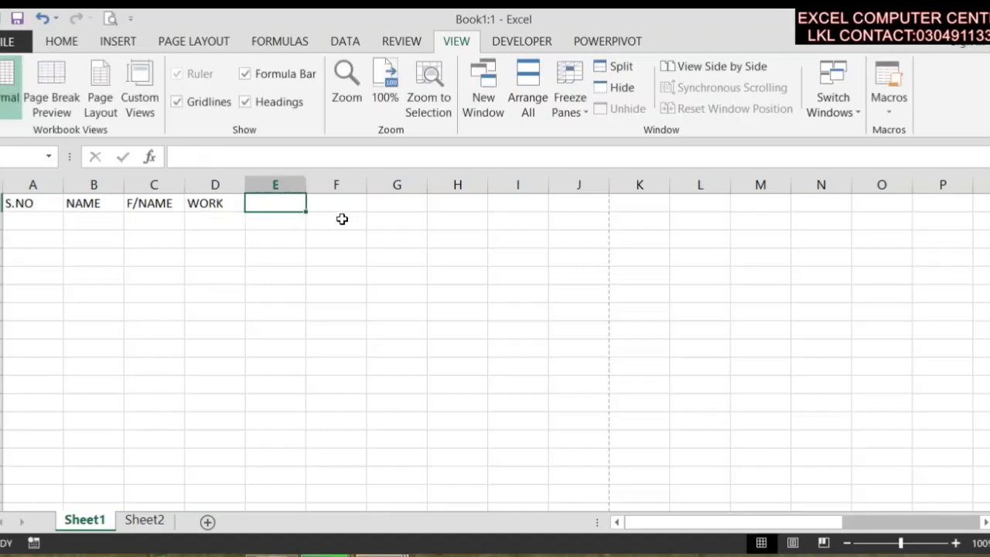
type("FEE")
key("Tab")
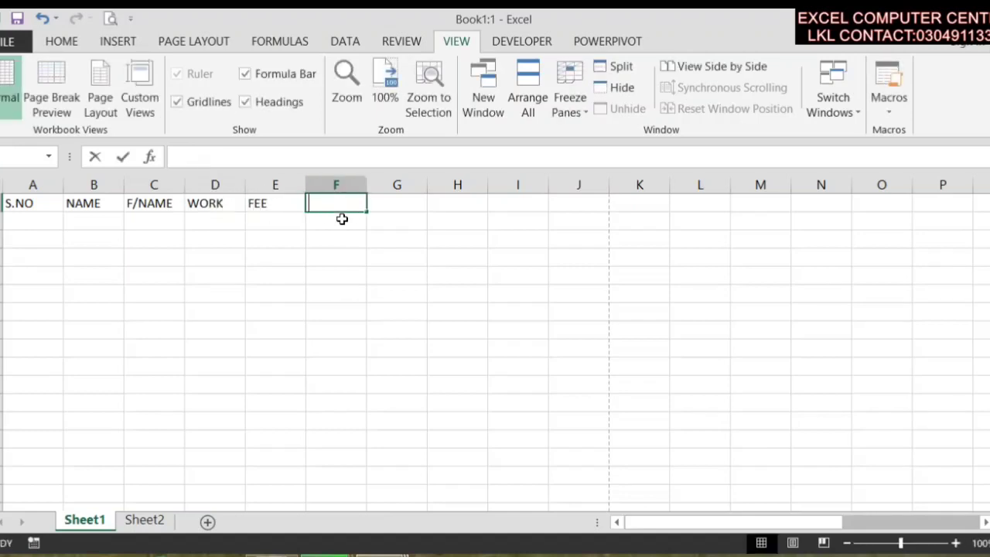
type("ADMIS")
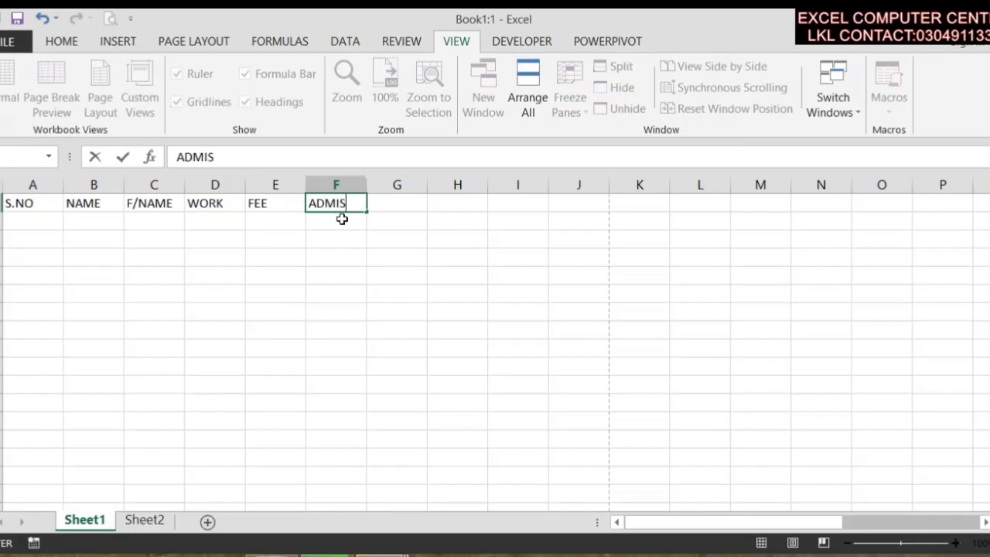
type("N")
key("Tab")
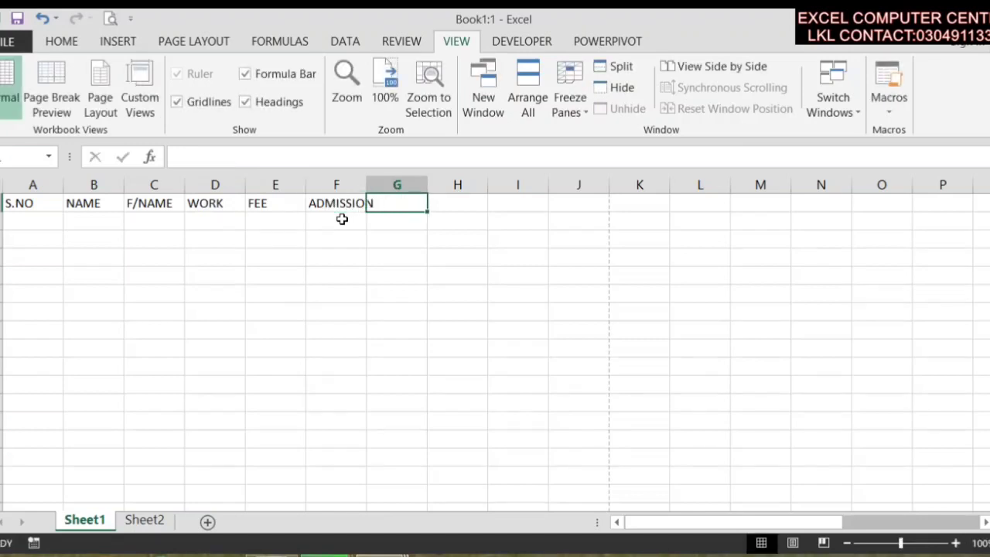
type("POST")
key("Tab")
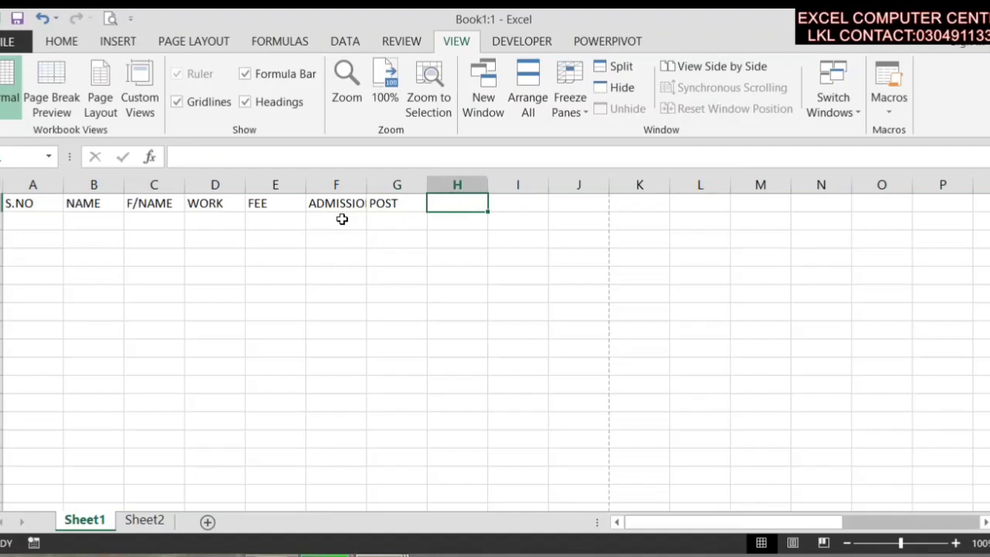
type("INTRO")
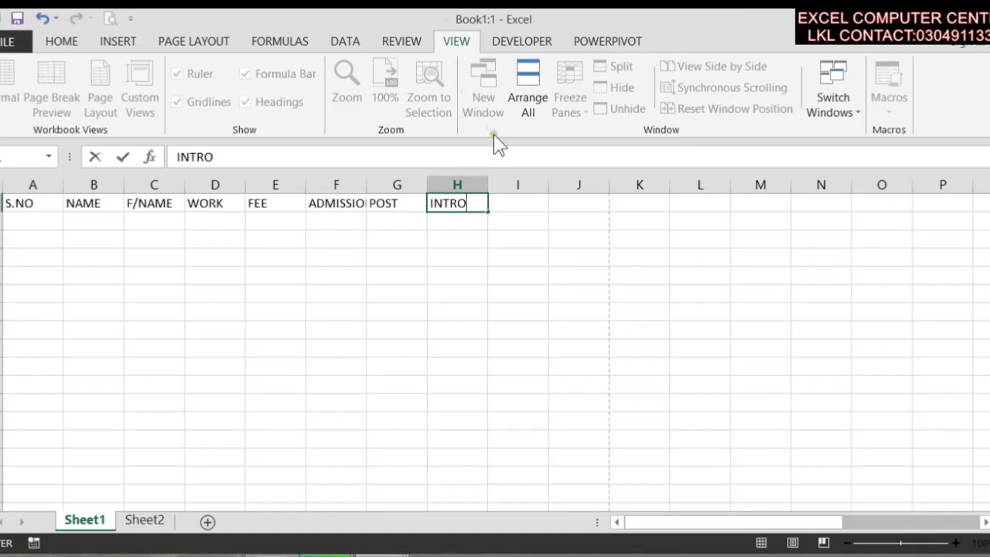
left_click_drag(26, 200, 449, 203)
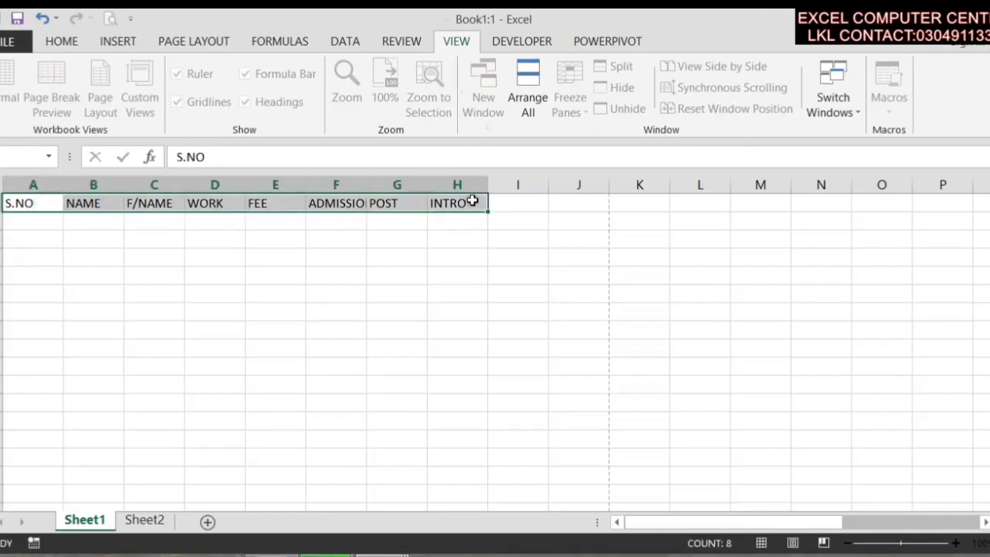
Give header cells A1:H1 a yellow fill and All Borders
left_click(65, 40)
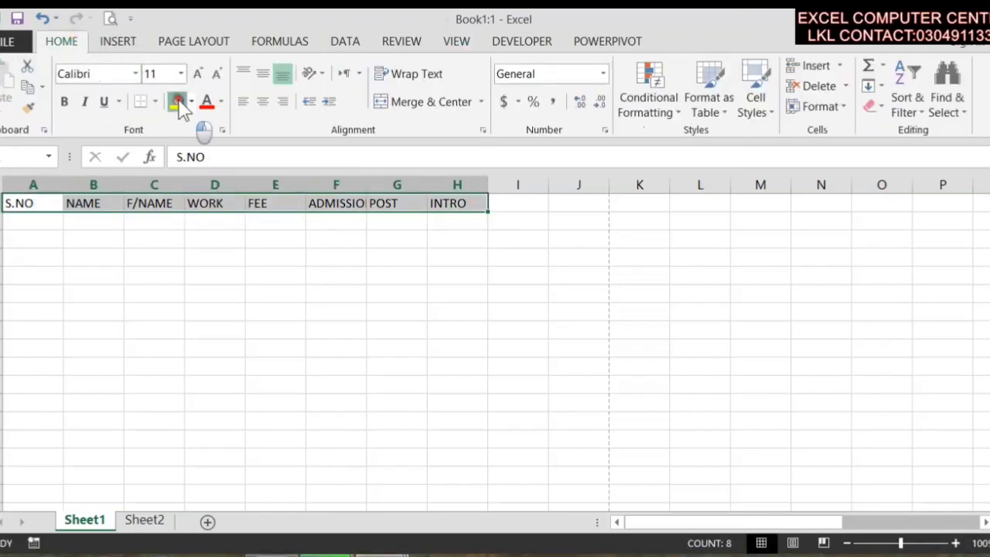
left_click(177, 102)
left_click(155, 102)
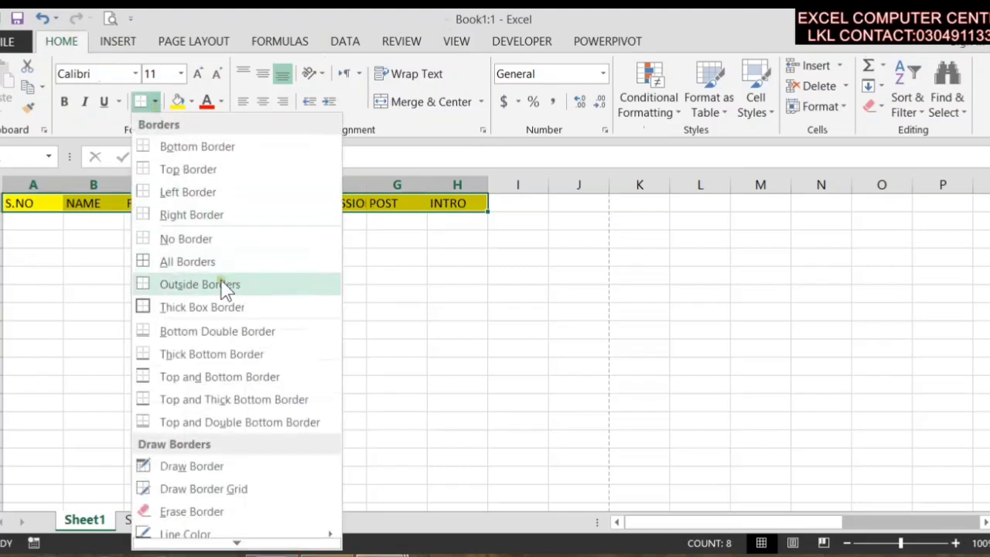
left_click(211, 262)
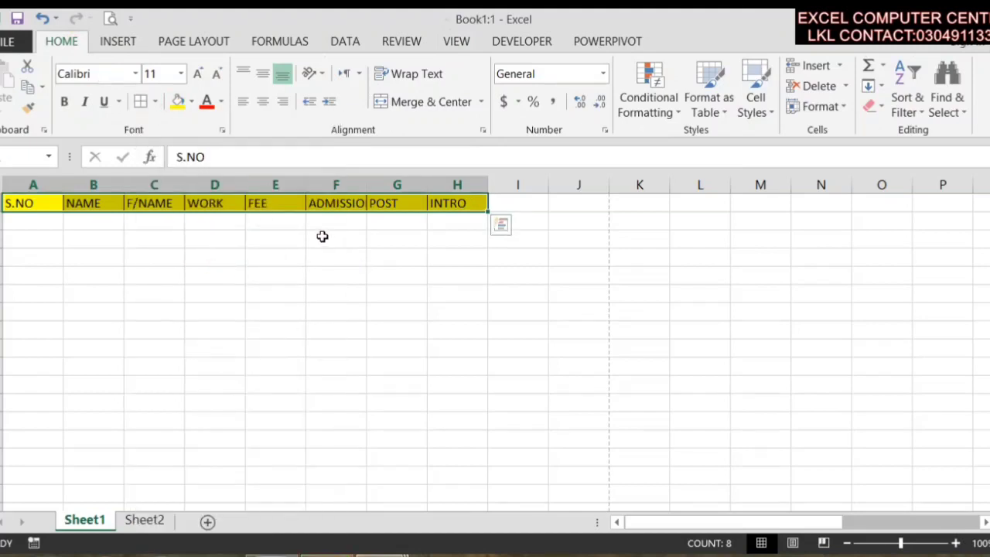
Freeze the top row so the headers stay visible
left_click(462, 48)
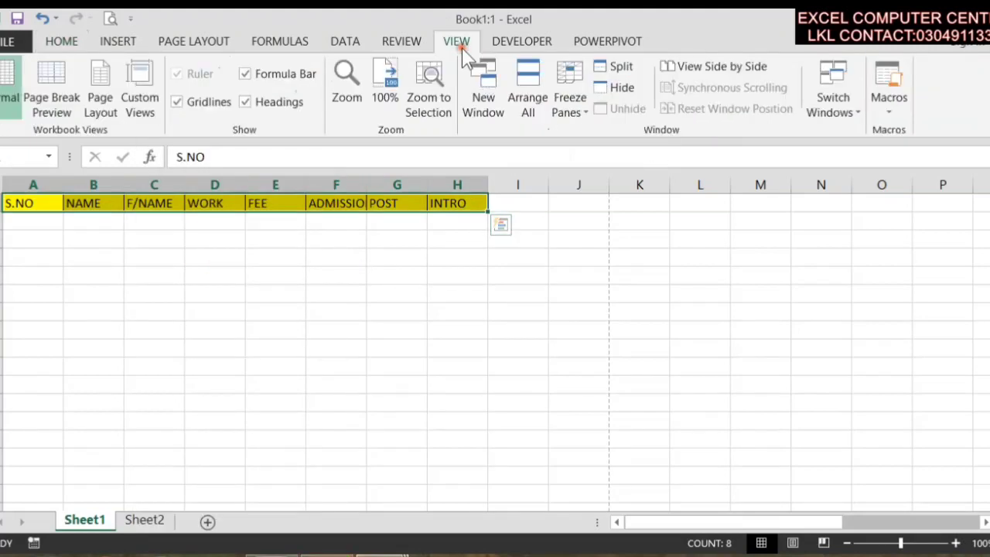
left_click(570, 105)
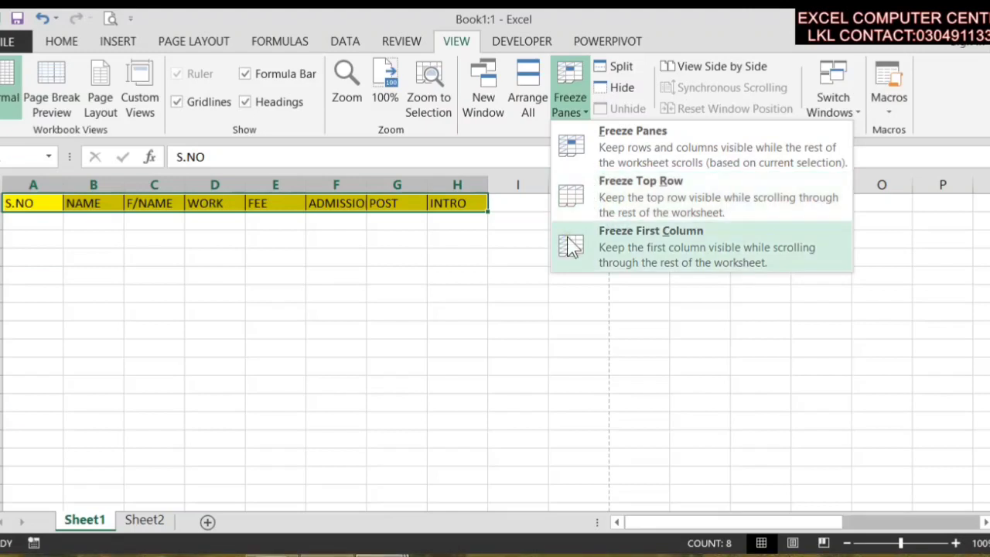
left_click(609, 199)
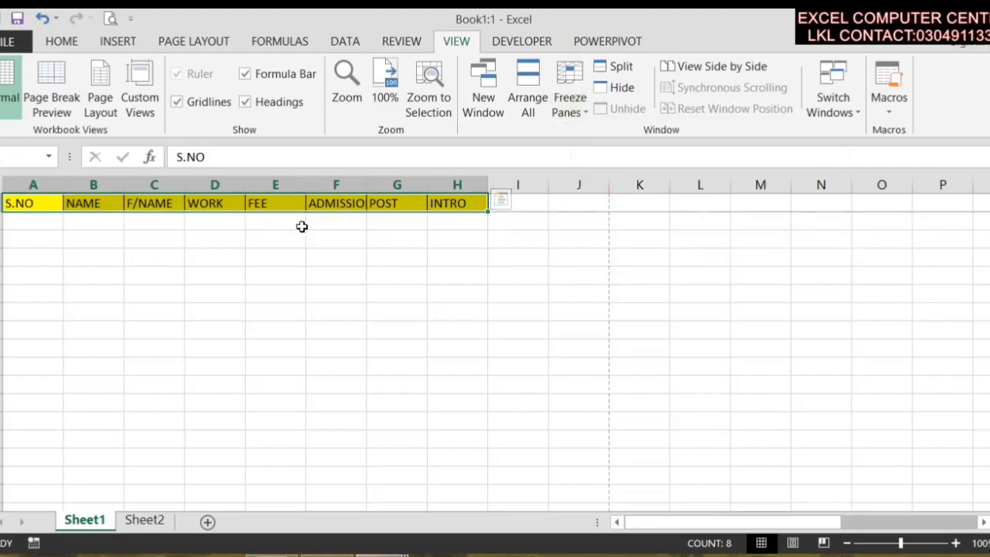
left_click(236, 257)
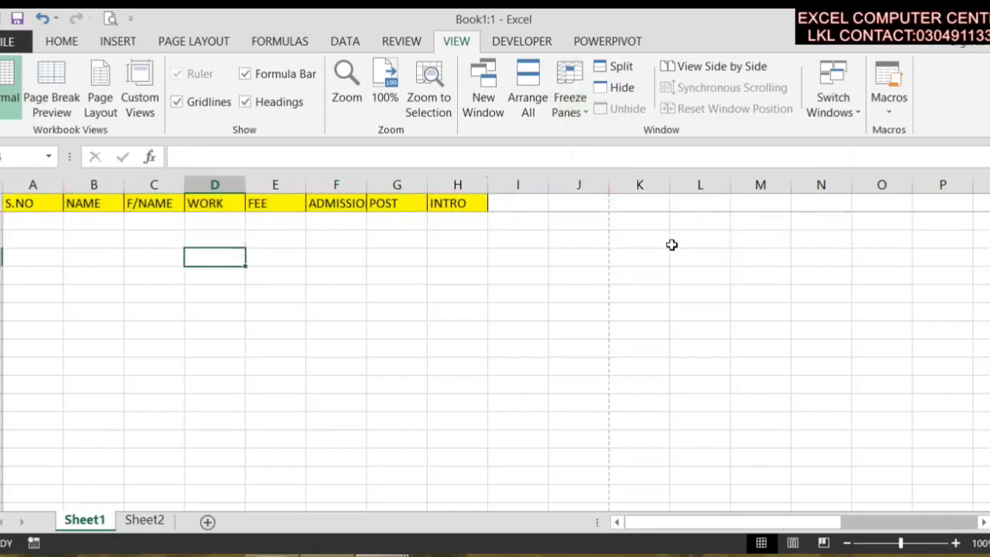
Enter 4 into consecutive column A cells below S.NO
left_click(240, 225)
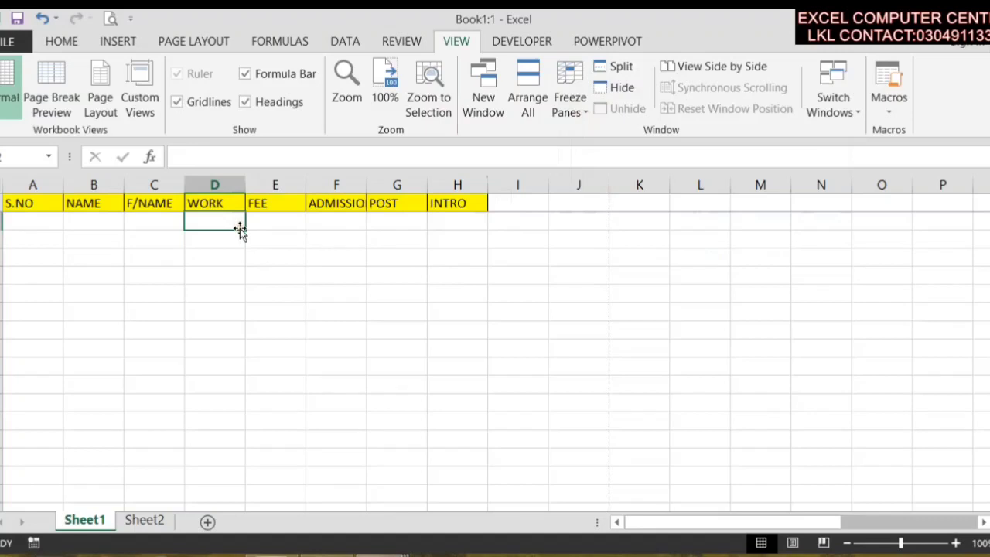
key("Left")
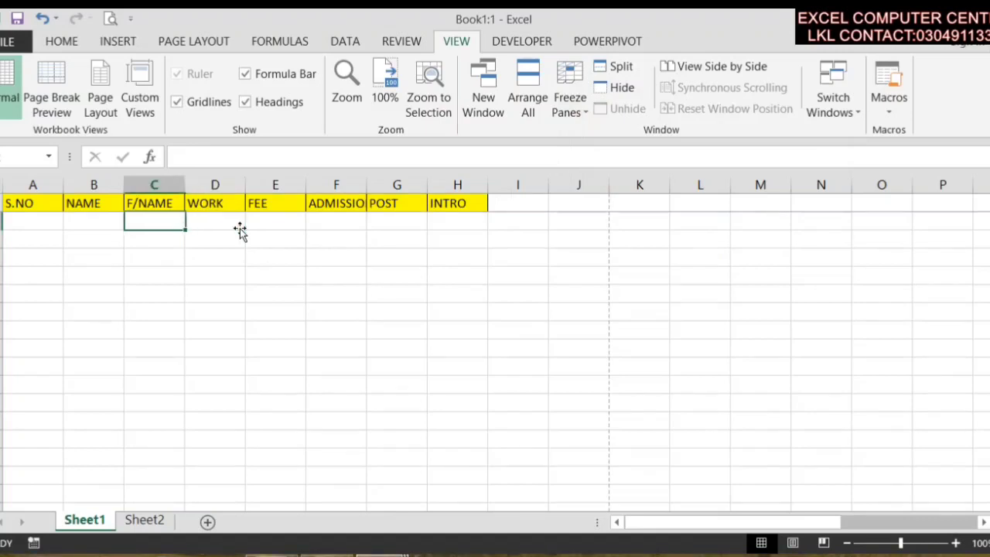
key("Left")
key("Left")
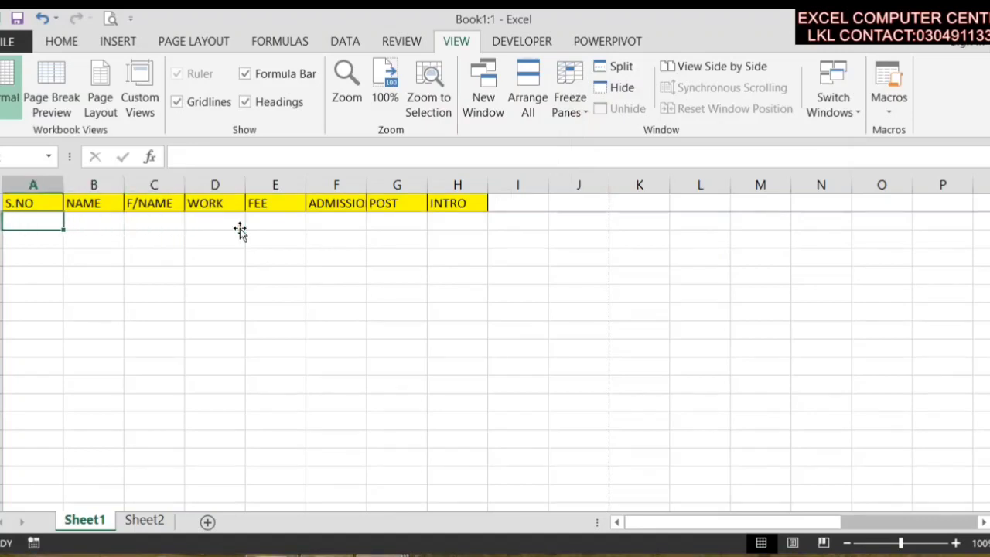
key("Down")
type("4")
key("Return")
type("4 4 4")
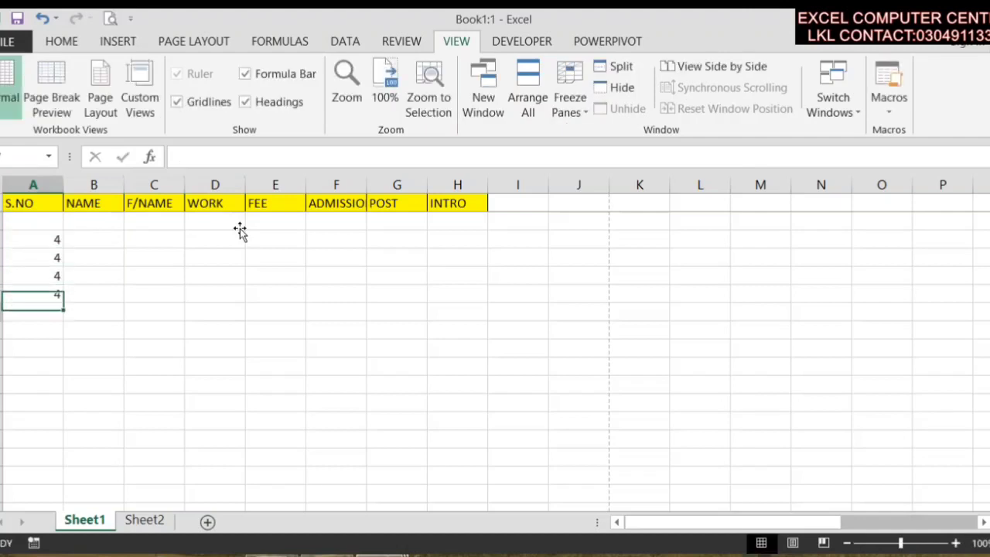
type("  4 4")
key("Return")
key("Return")
type("4 4 4 4 4 4")
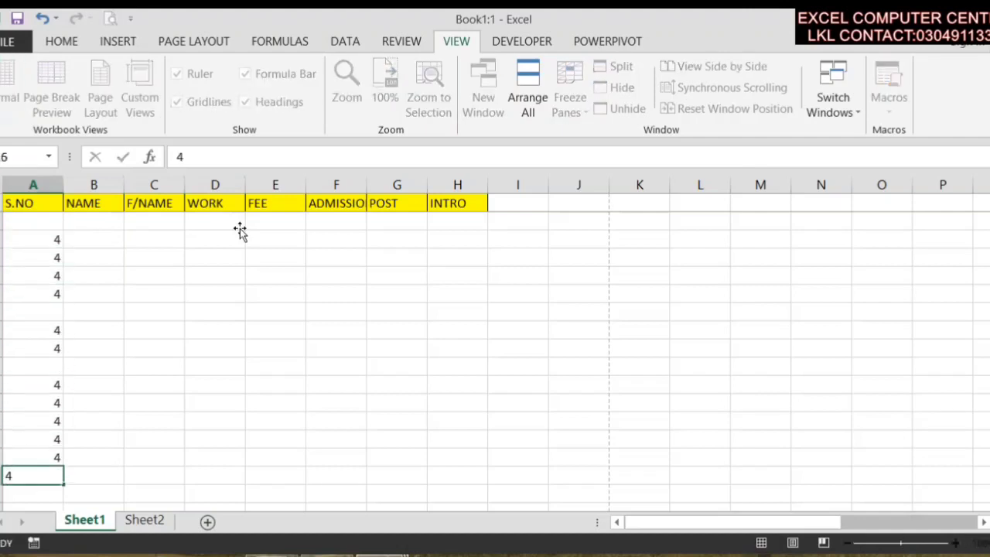
type(" 4 4 4 4 4 4 4 4 4 ")
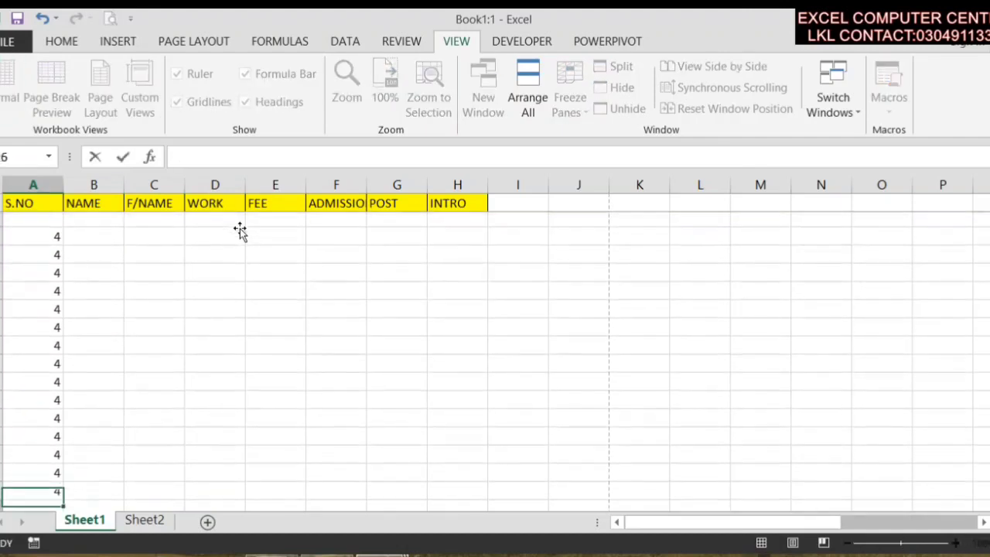
type("4 4 44 4 4 4 4 4 ")
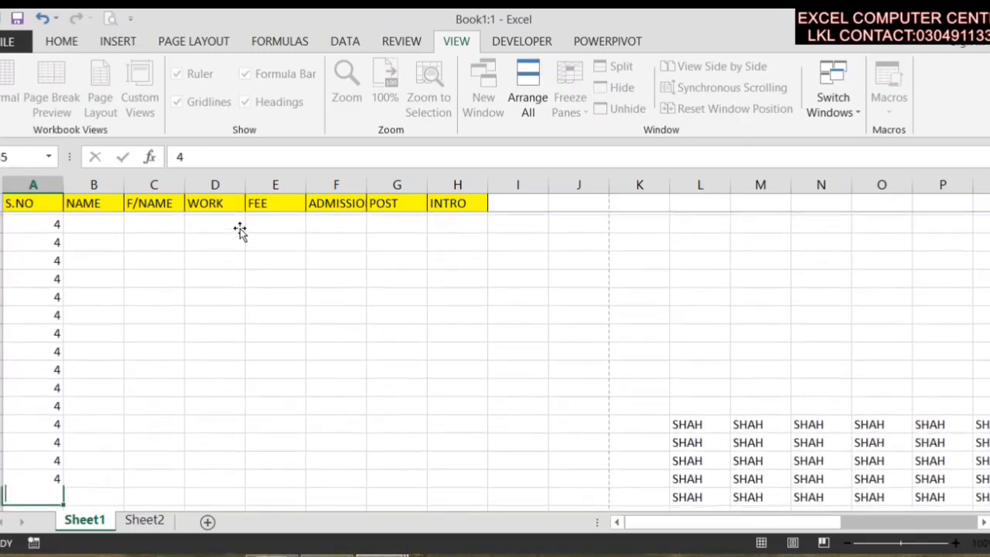
type("44  4 4 4 4 4 4 4 ")
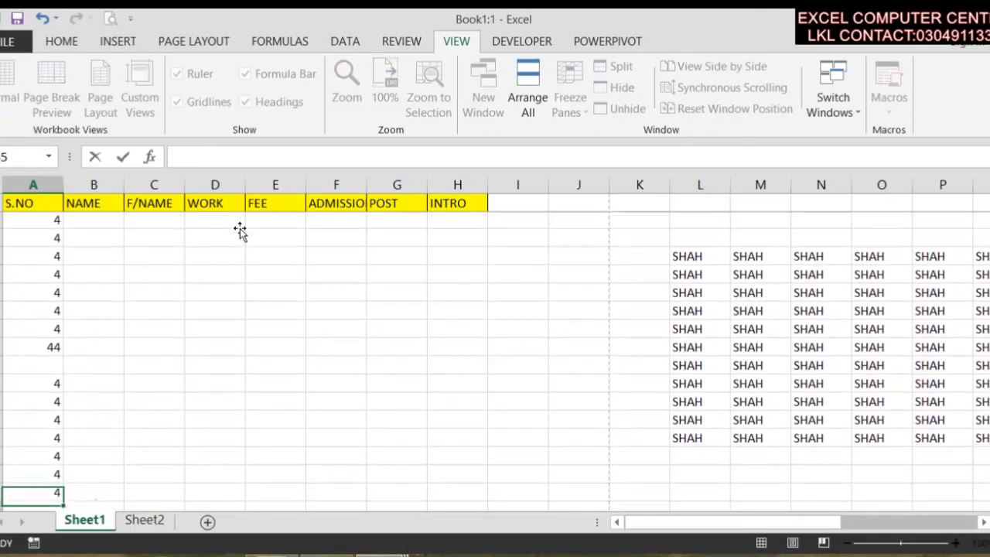
type("4 4 4 4 4")
key("Return")
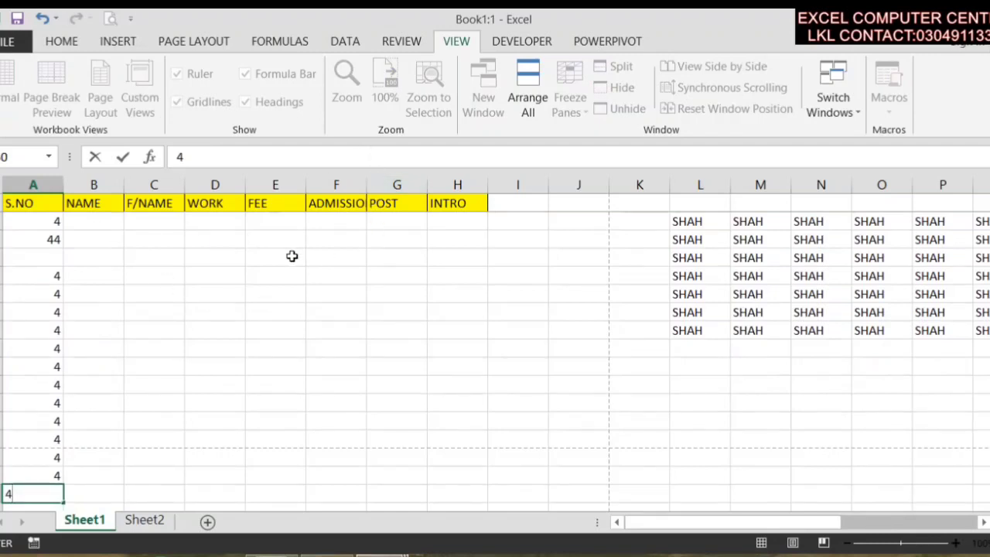
left_click(190, 236)
Select the column A values from the first 4 downward
left_click(75, 211)
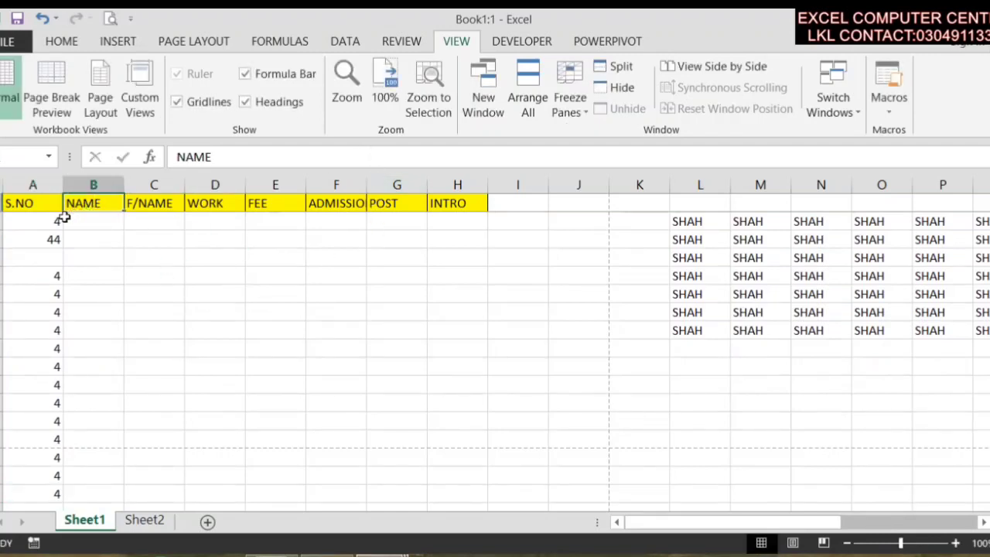
left_click(38, 221)
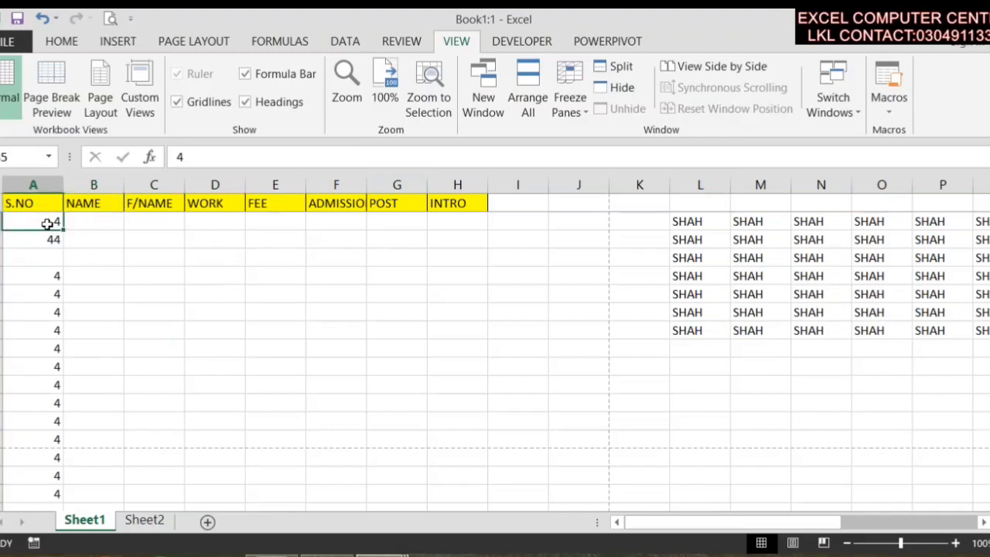
scroll(38, 221, "up", 10)
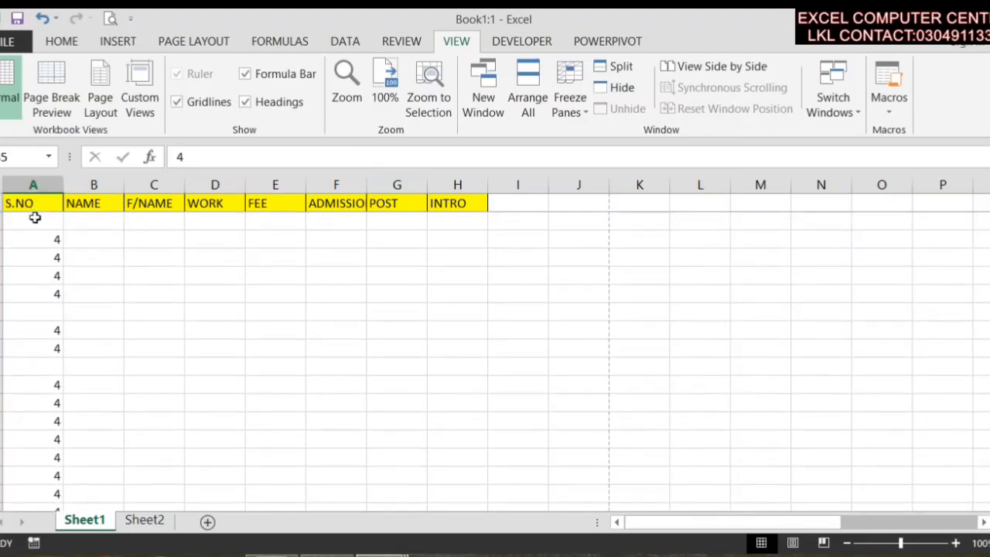
mouse_move(31, 221)
left_mouse_down()
mouse_move(20, 514)
mouse_move(26, 498)
left_mouse_up()
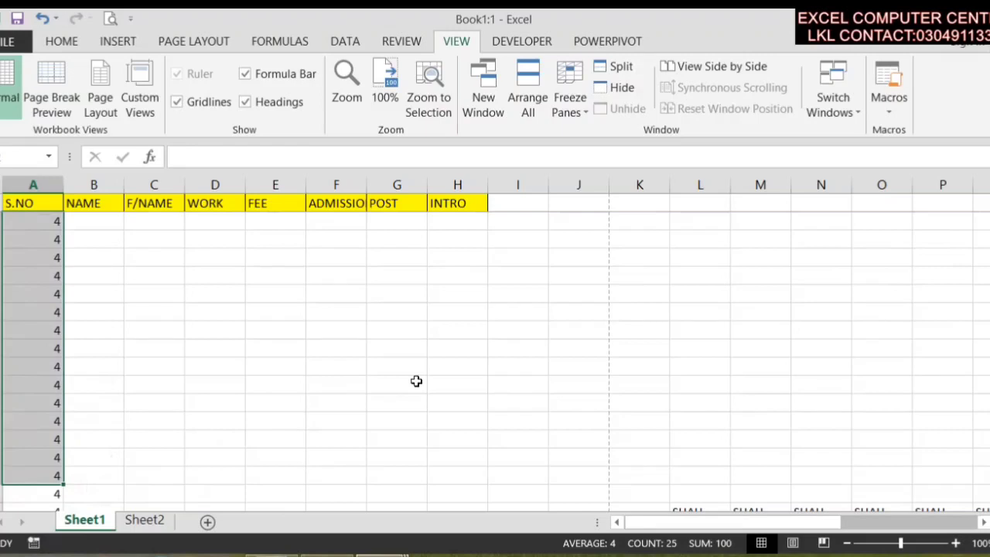
Fill every selected column A cell with SHAH and give them a yellow fill
type("SHAH")
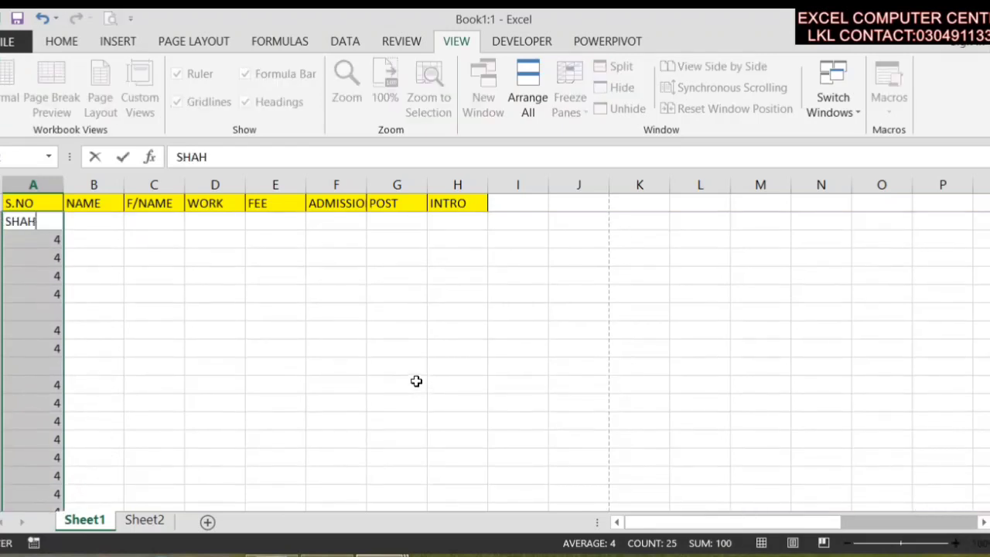
key("ctrl+Return")
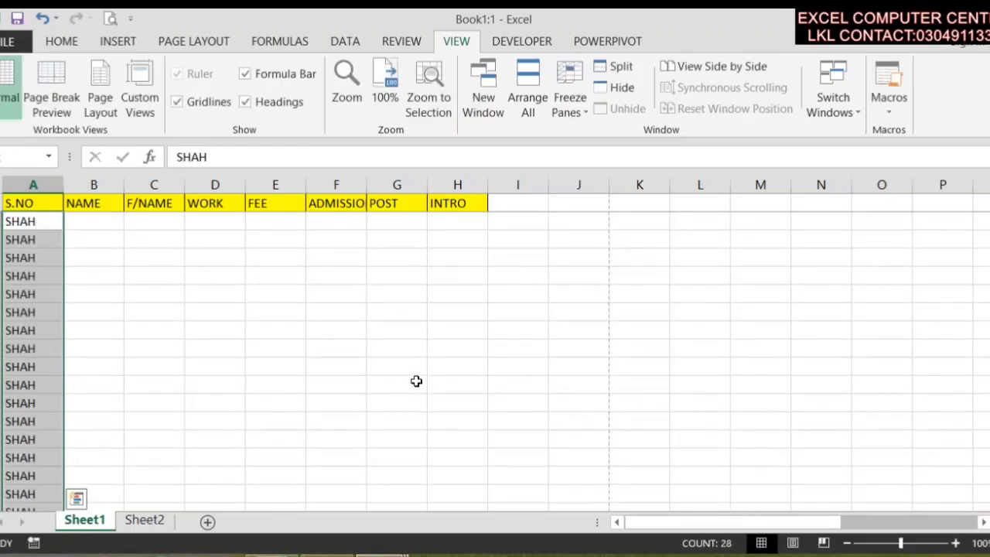
left_click(65, 45)
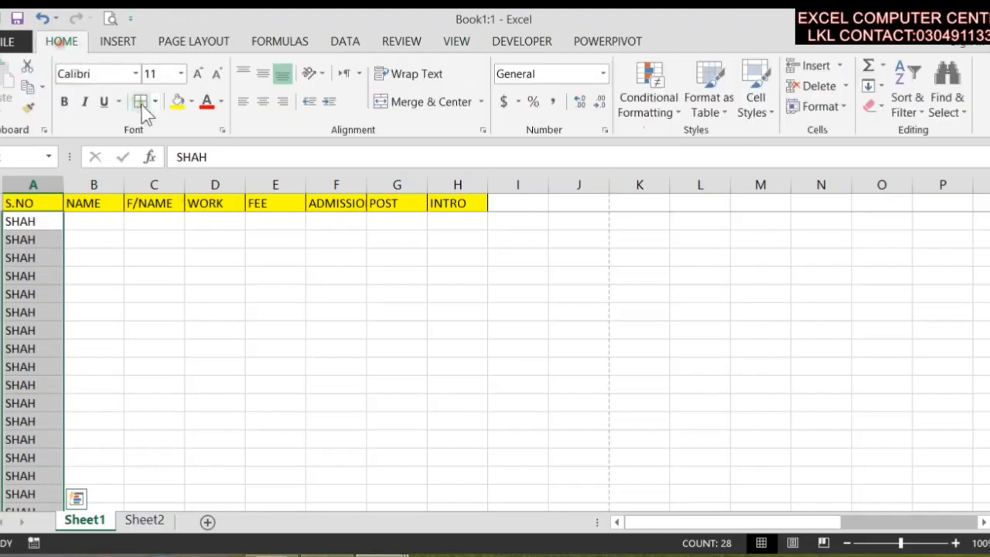
left_click(177, 102)
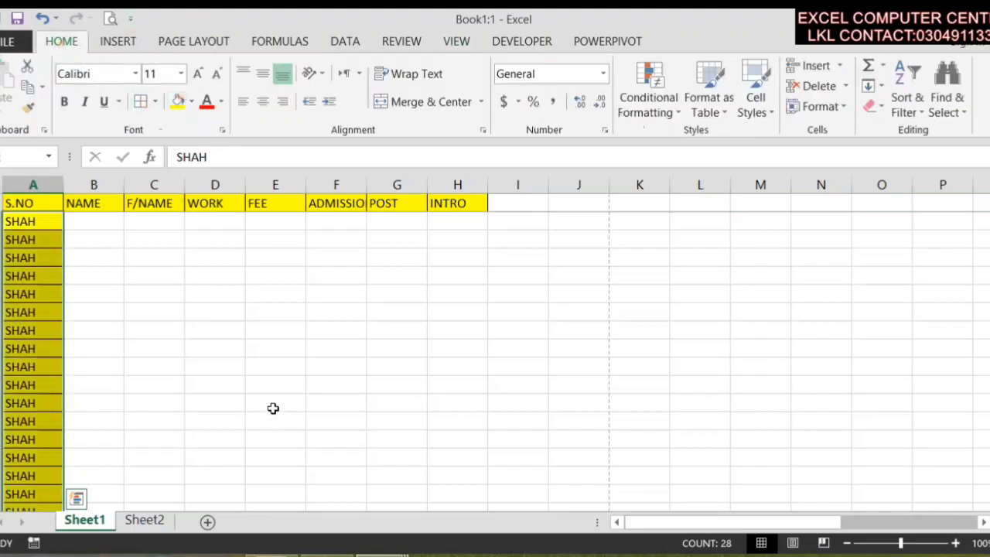
left_click(155, 101)
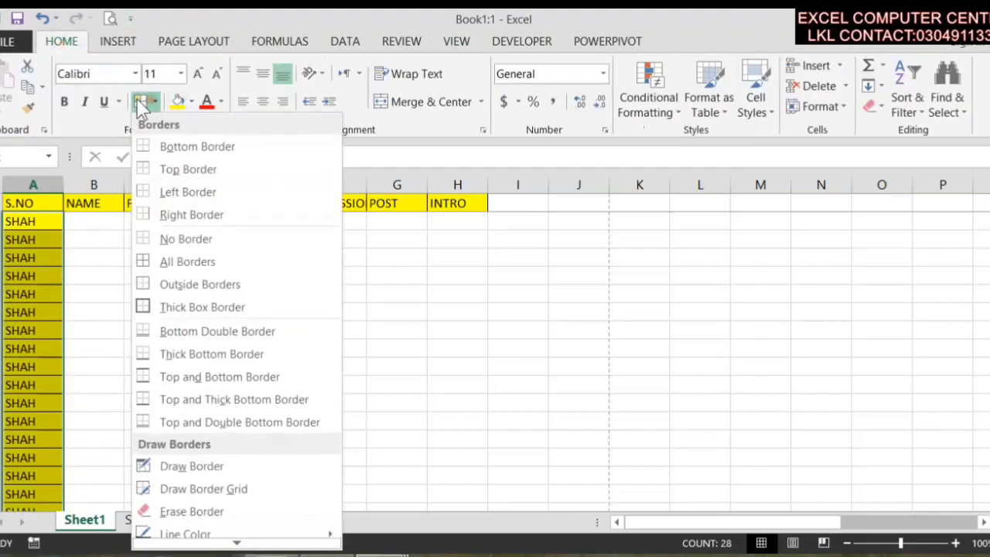
left_click(140, 104)
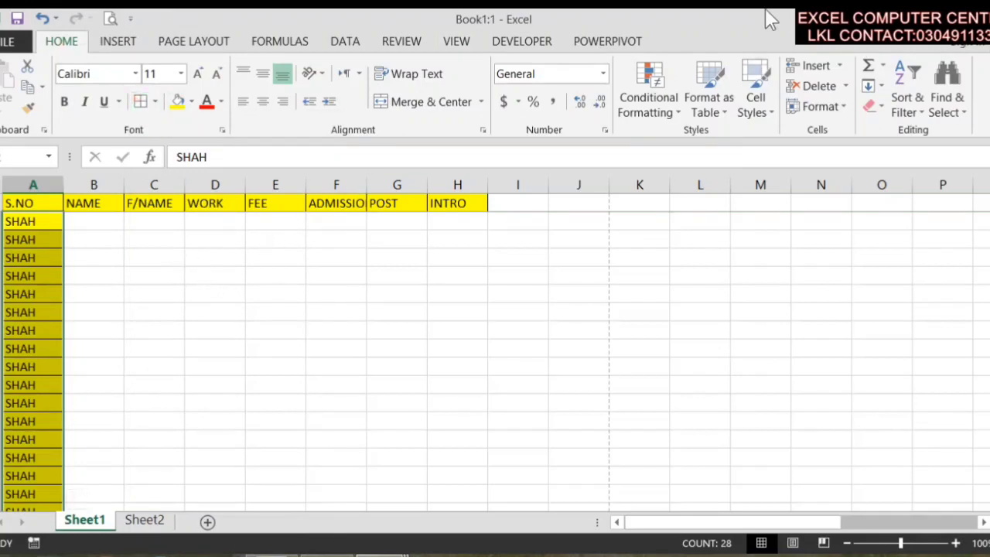
left_click(455, 43)
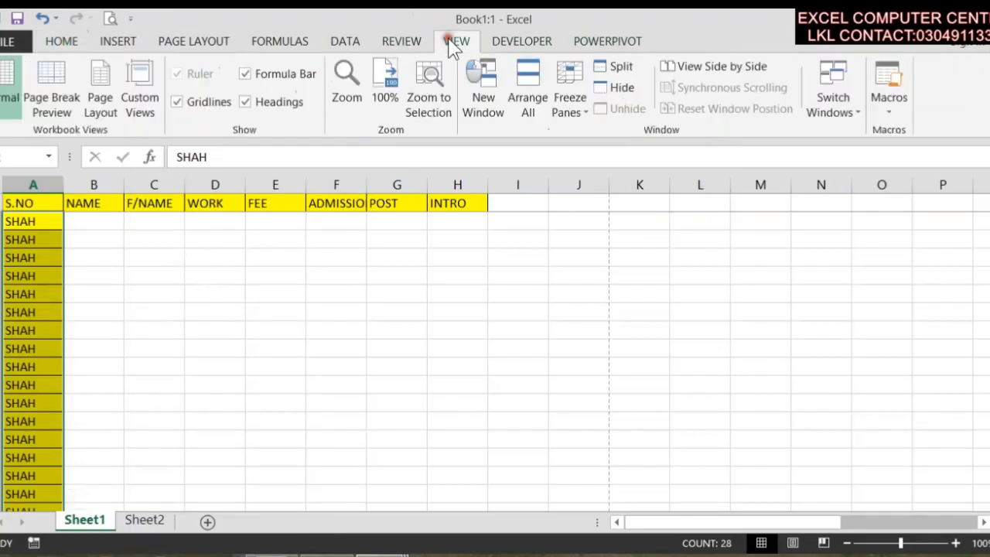
Freeze the first column and select cell C2
left_click(570, 109)
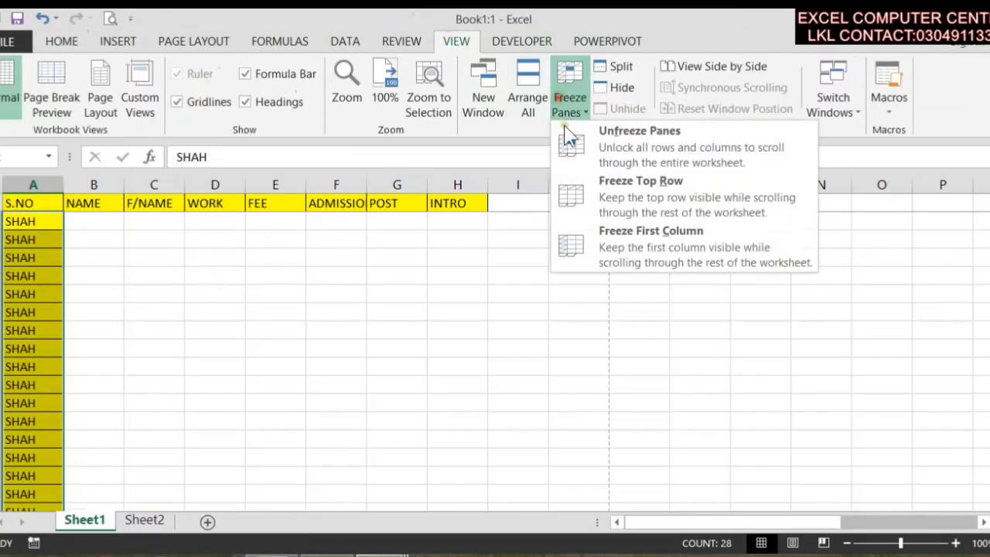
left_click(639, 266)
left_click(126, 234)
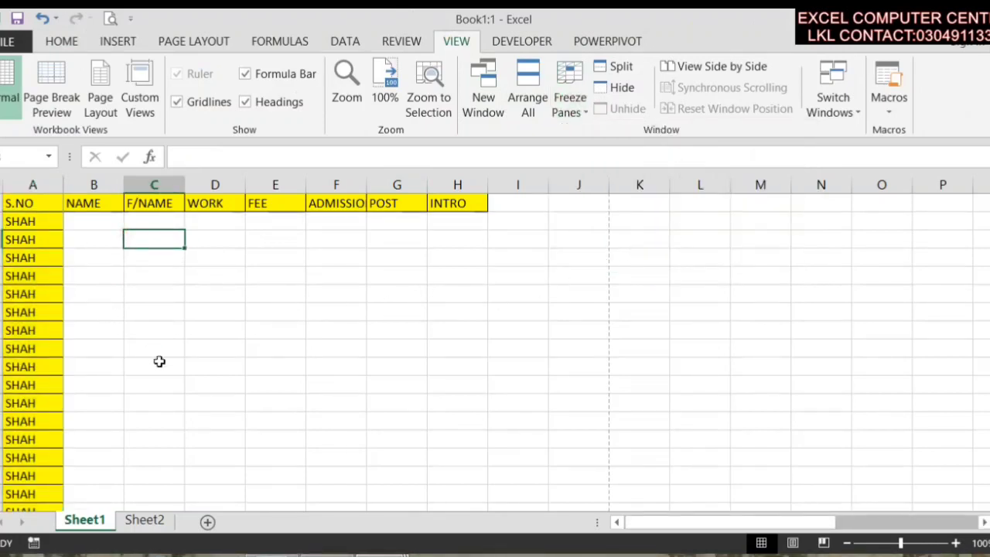
Enter D into successive cells along row 2, from column C through N
type("D")
key("Tab")
key("Tab")
type("D")
key("Tab")
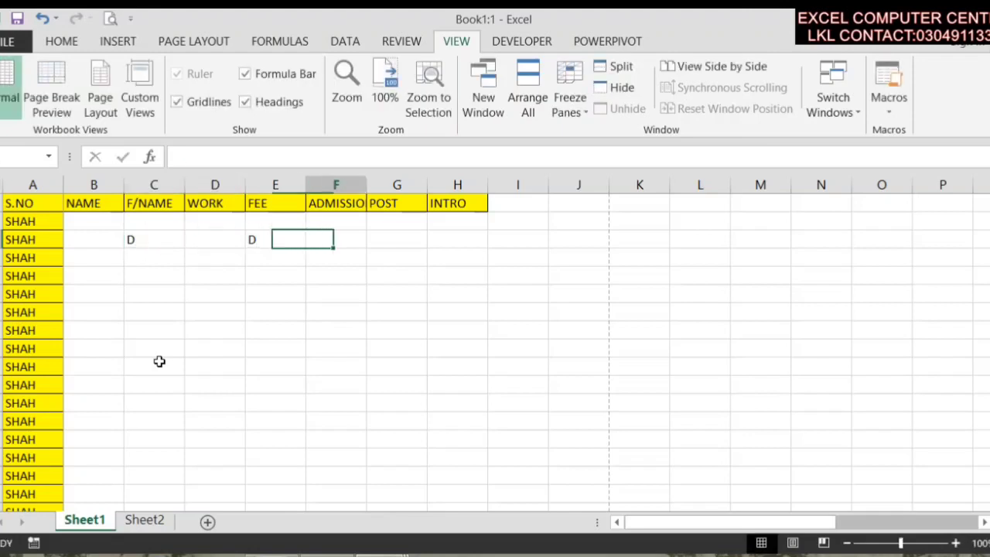
type("D")
key("Tab")
key("Tab")
type("D\tD\tD\tD\tD\tD")
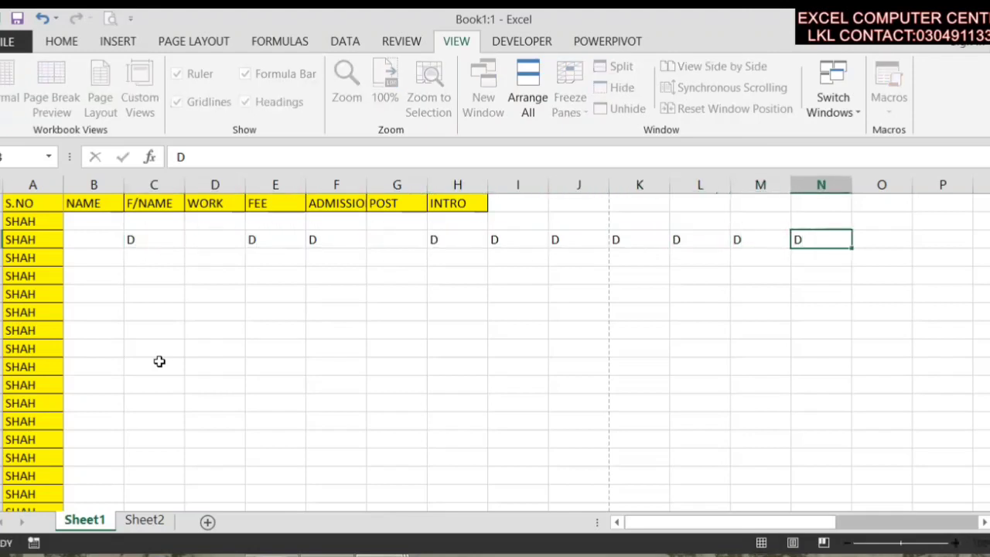
type("\tD\tD\tD\t\tD\tD\tD\tD\tD")
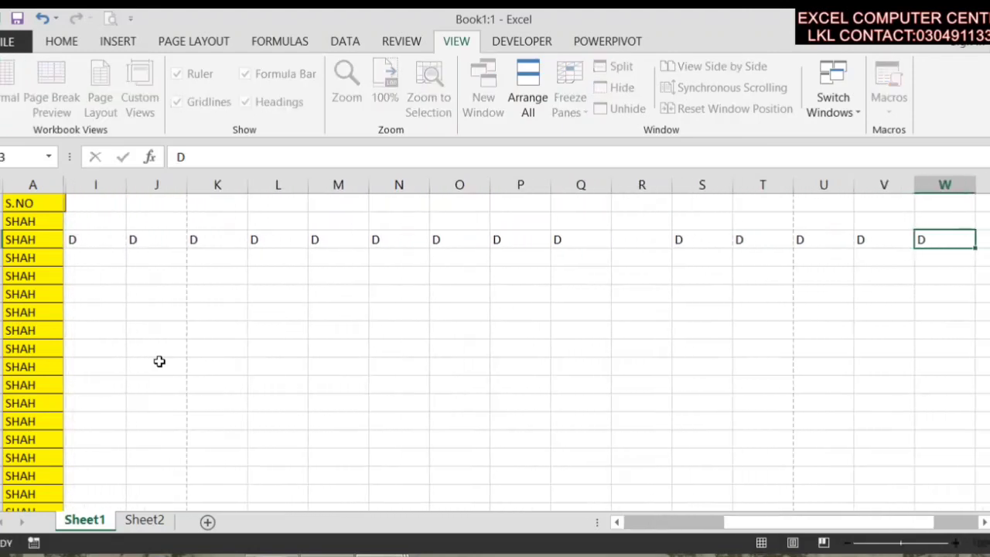
type("\tD\tD\tD\tD\tD\tD\tD\t\tD\t")
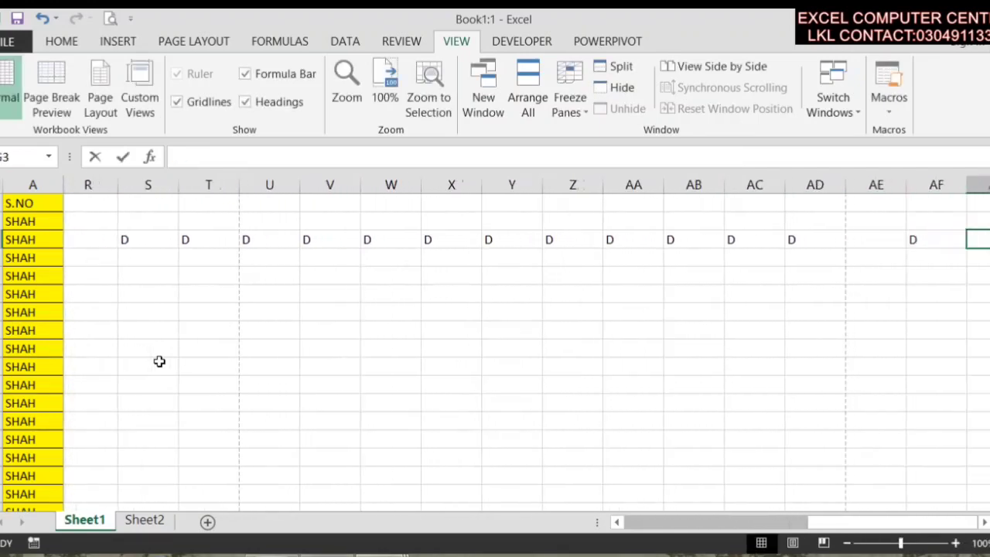
type("D\tD\tD\tD\tD\tD\tD\tD")
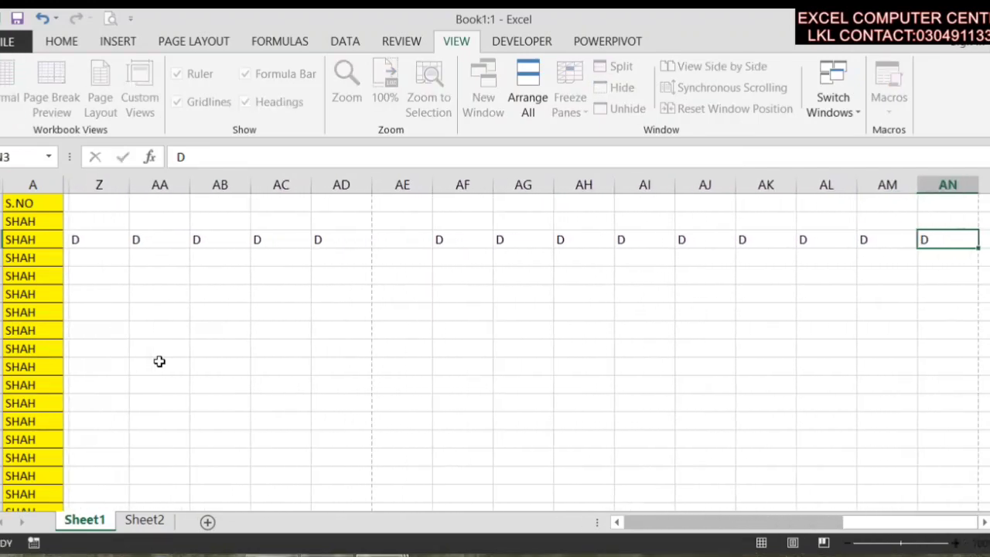
type("\tD\tDD\tD\tD")
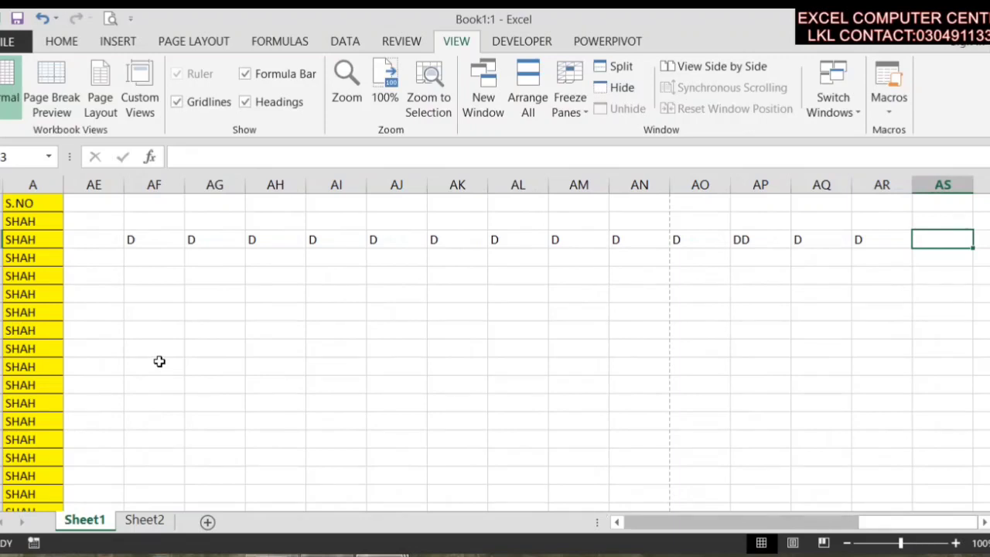
left_click(158, 361)
right_click(158, 361)
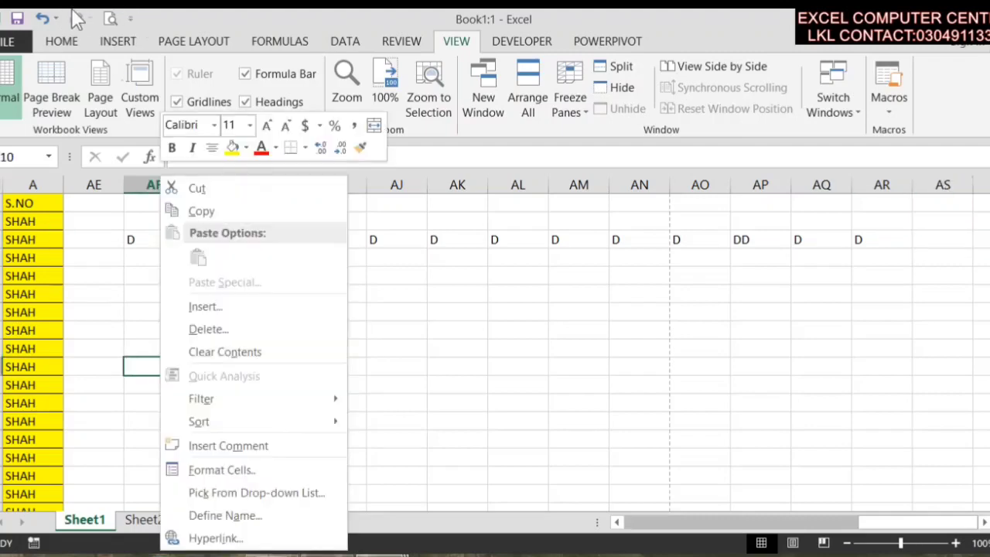
left_click(230, 46)
left_click(396, 99)
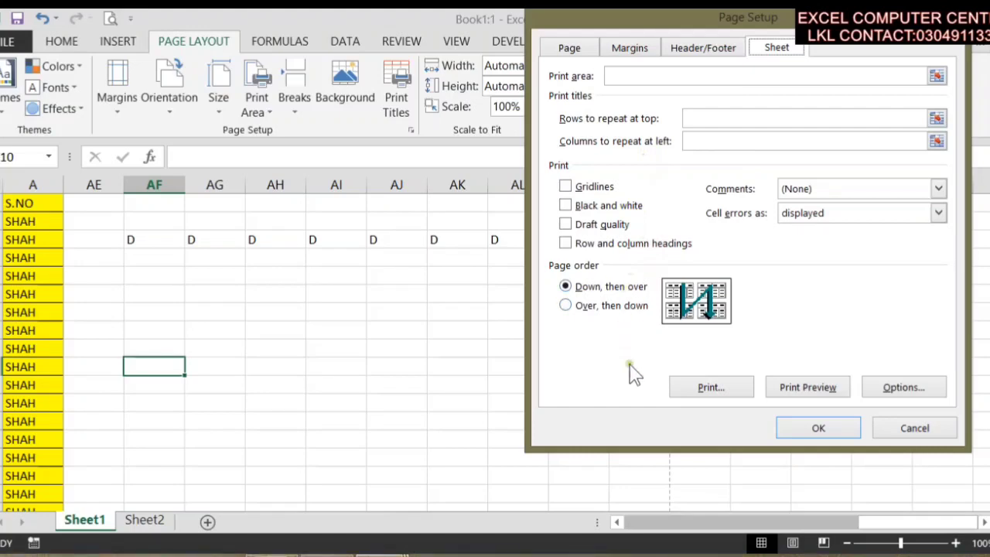
left_click(902, 428)
left_click(259, 313)
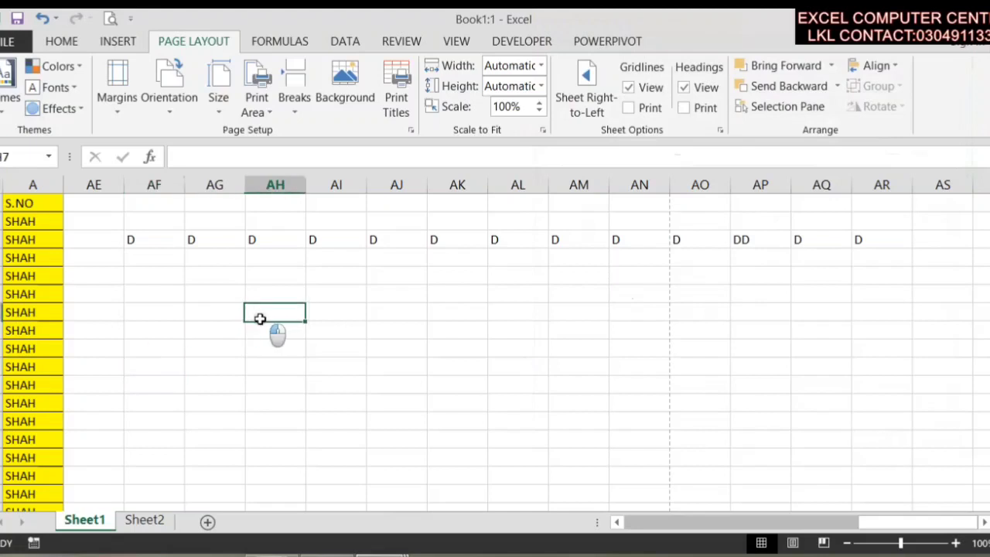
left_click(448, 41)
left_click(694, 365)
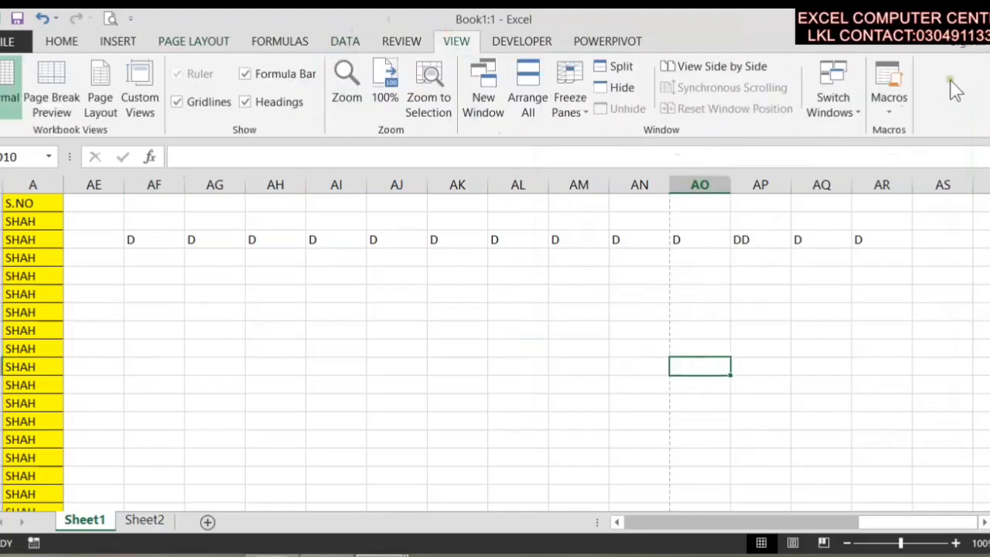
Switch from Book1:2 to the Book1:3 window and maximize it
left_click(836, 100)
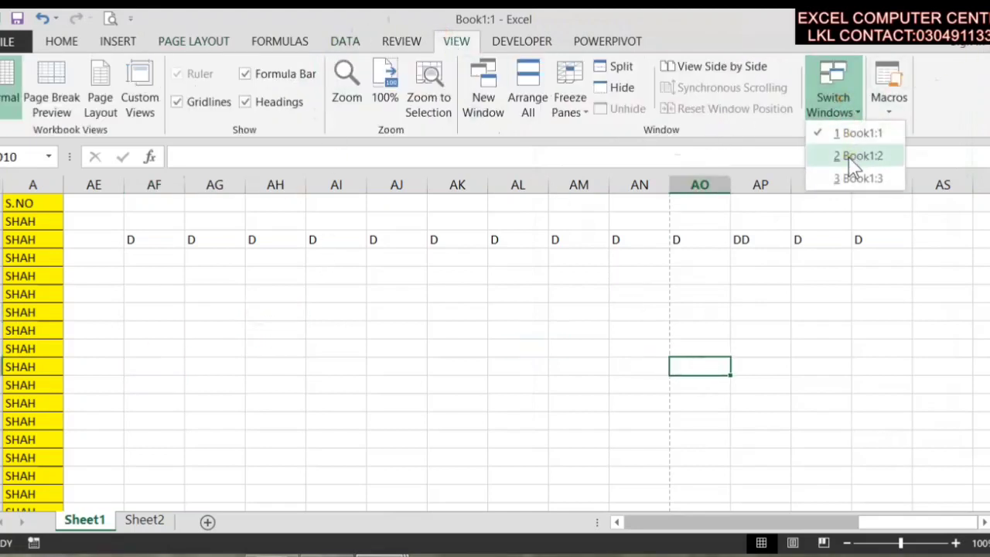
left_click(848, 159)
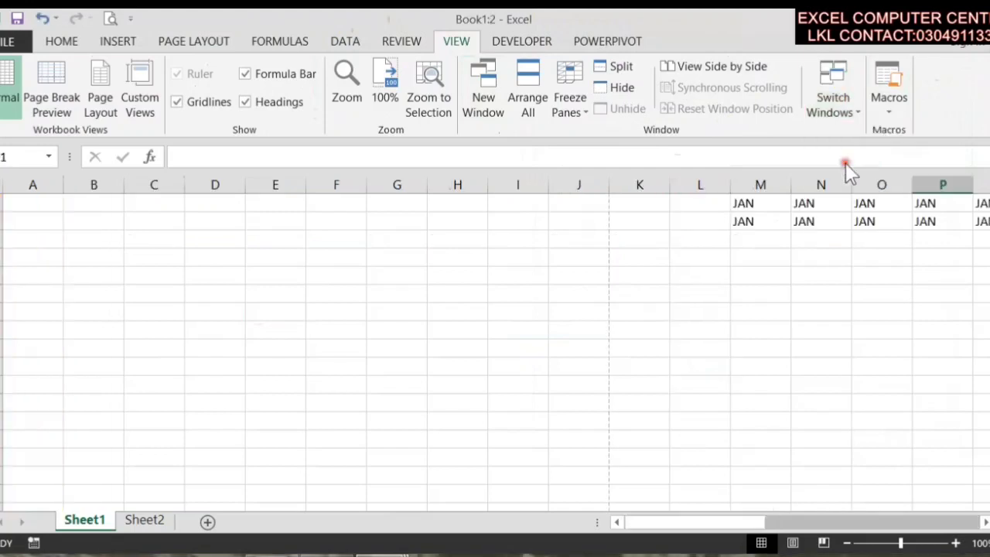
left_click(811, 73)
left_click(860, 179)
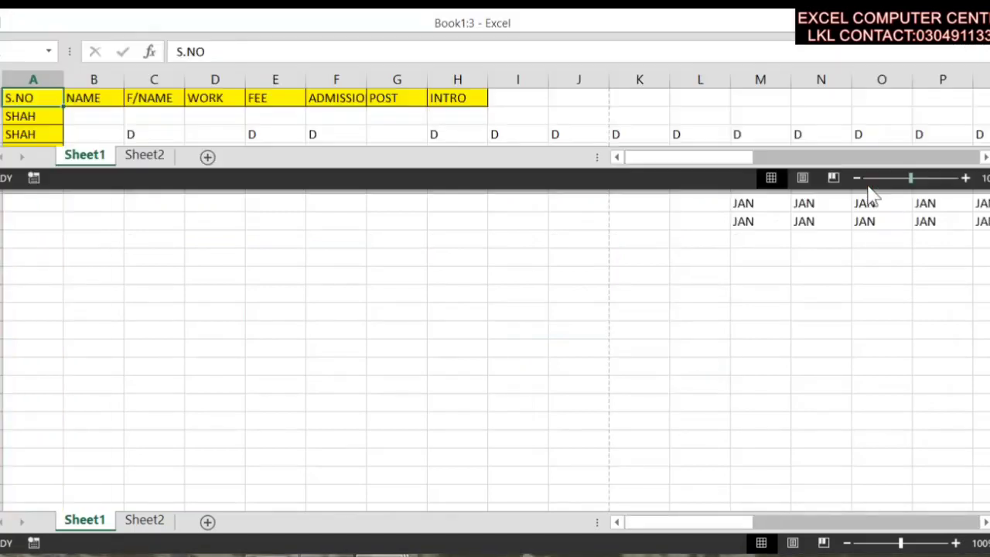
left_click(939, 23)
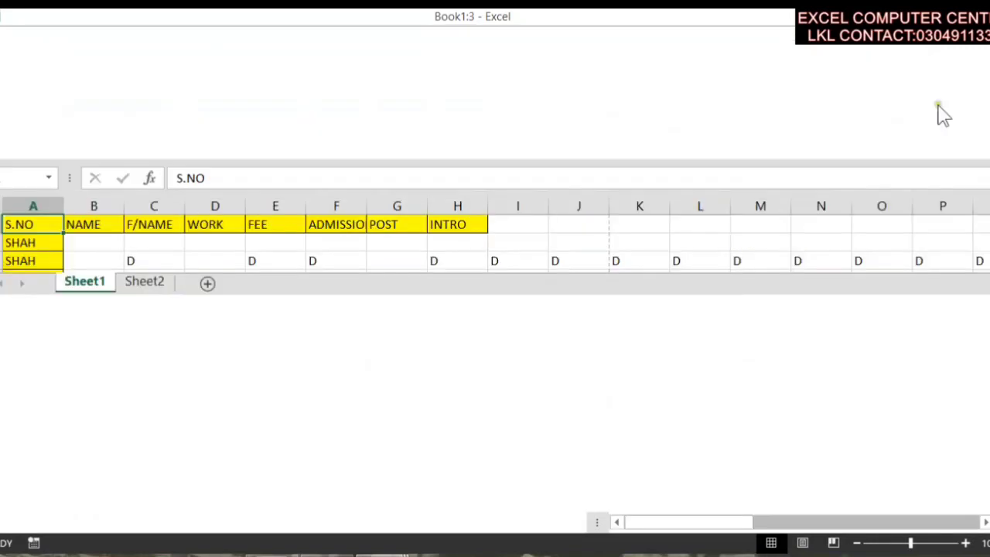
Select a cell in column N and bring up the Macros dropdown
left_click(836, 285)
left_click(859, 116)
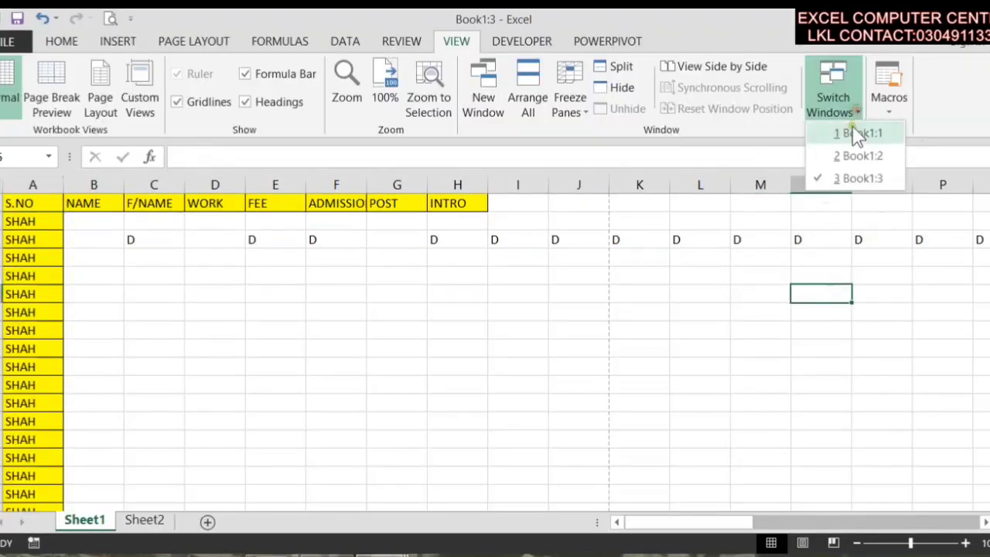
left_click(452, 422)
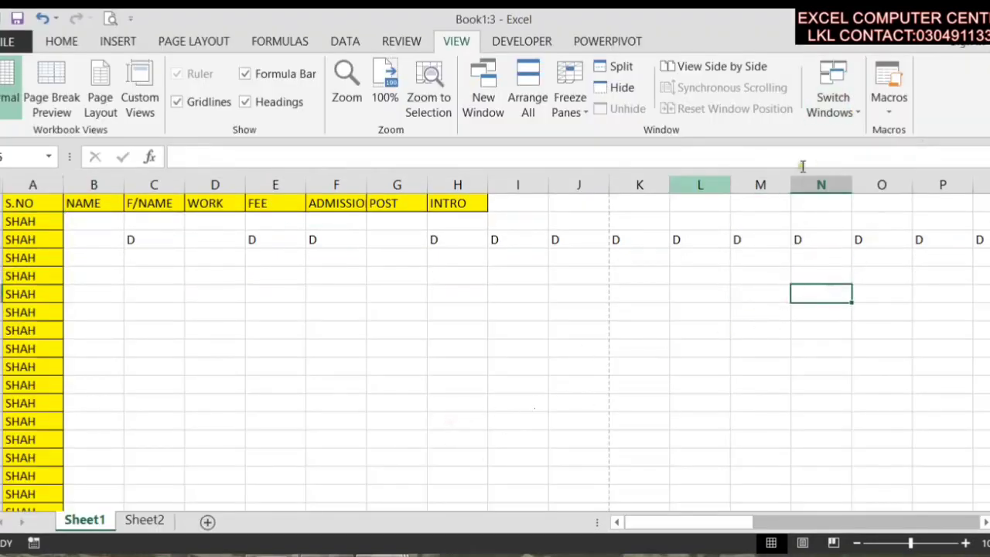
left_click(883, 116)
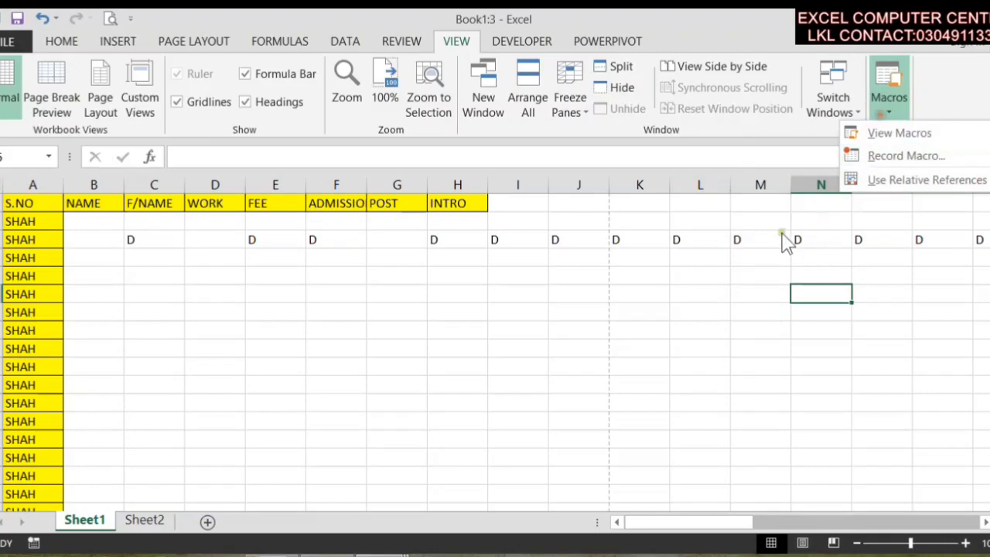
Check the existing macro list without running anything, then select cell H5
left_click(851, 133)
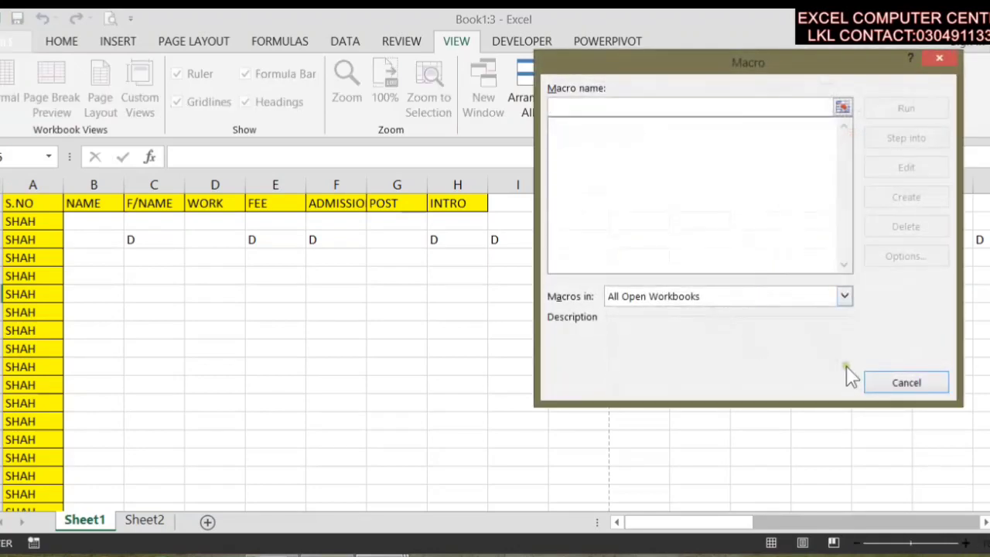
left_click(901, 384)
left_click(809, 361)
left_click(466, 284)
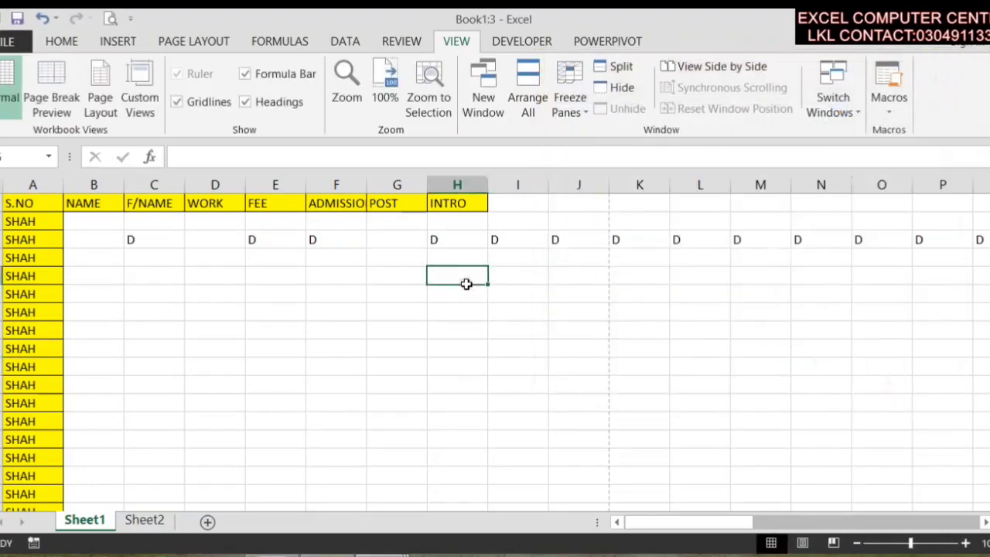
Start recording Macro1 and enter 55 in H5 and 33 in H6
left_click(887, 103)
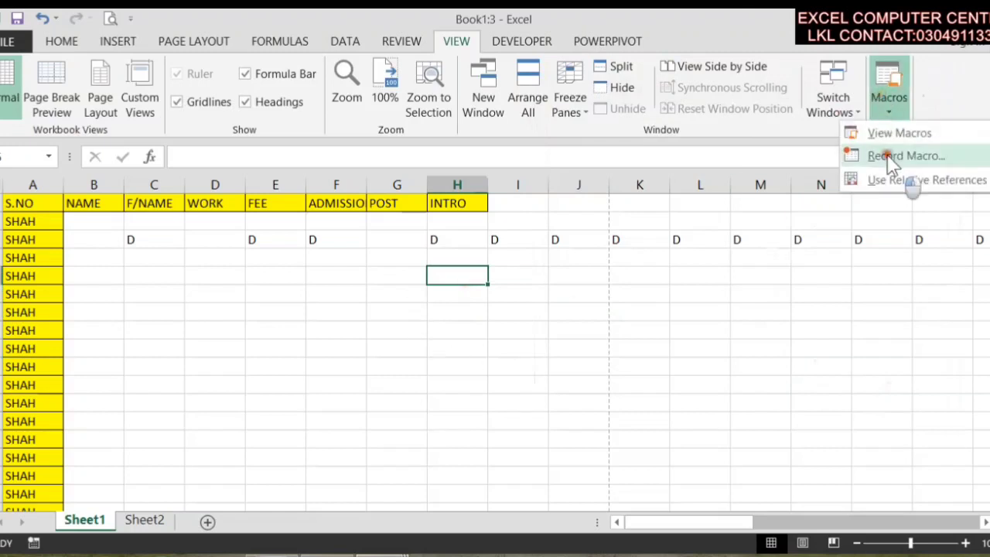
left_click(901, 158)
left_click(795, 350)
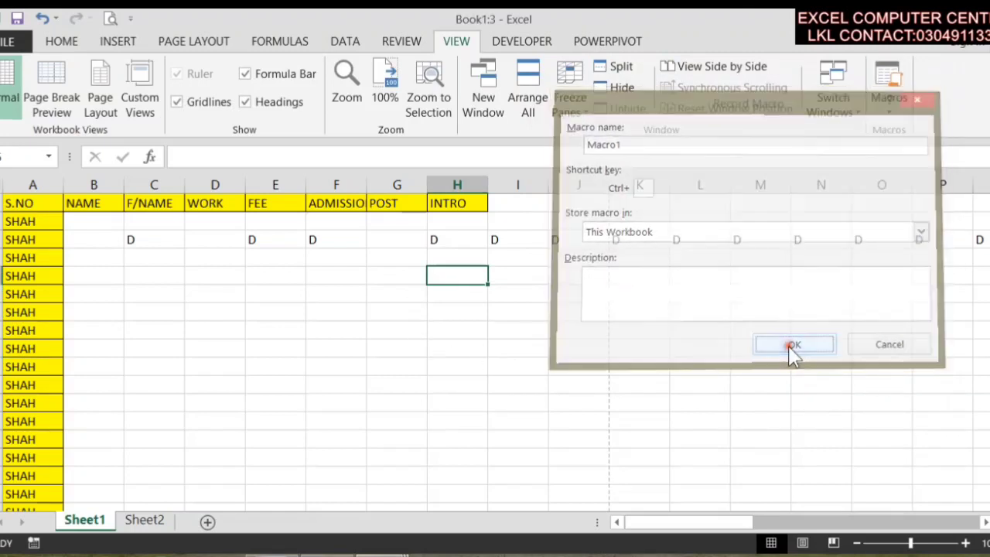
type("55")
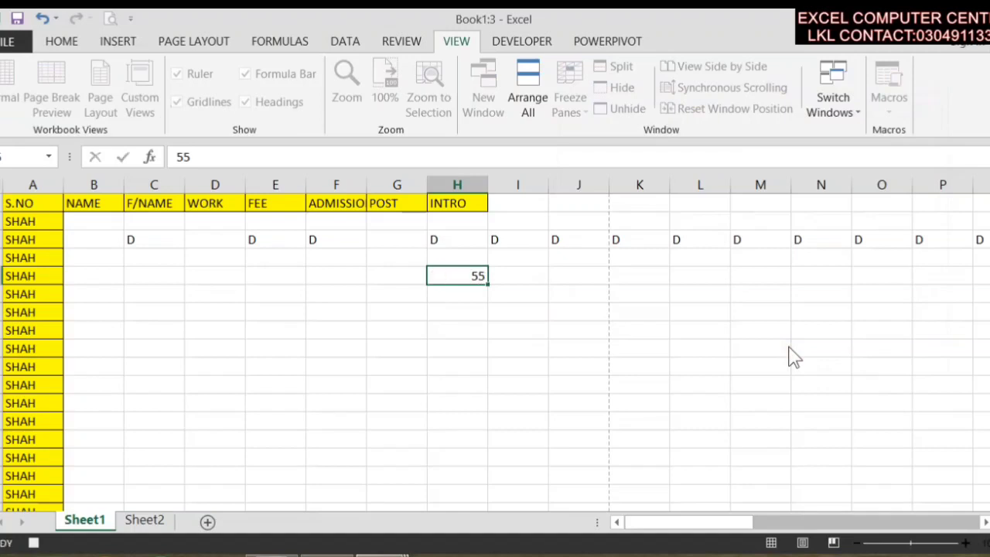
key("Return")
type("33")
key("Return")
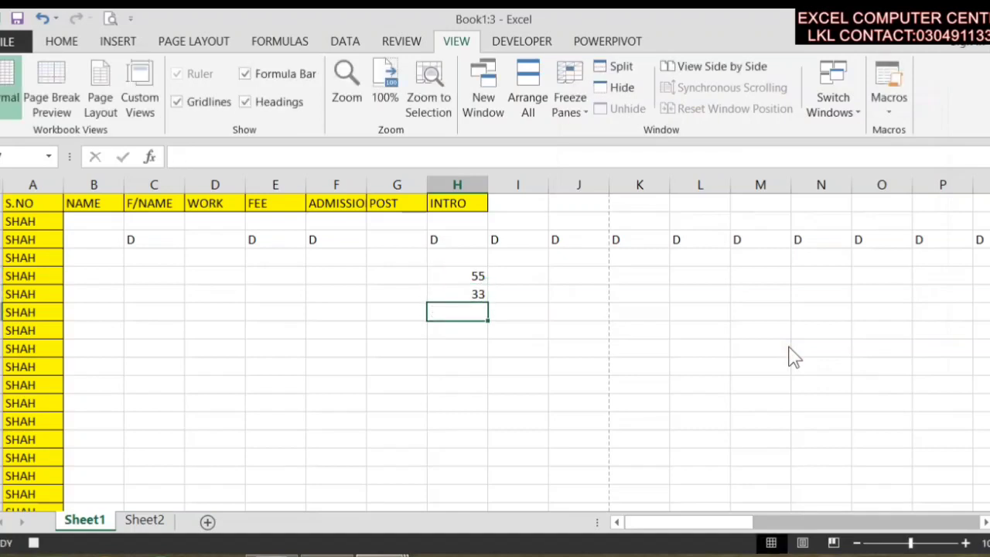
Enter =SUM(H5:H6) in H7 so it totals 88
type("=D")
key("BackSpace")
type("SU")
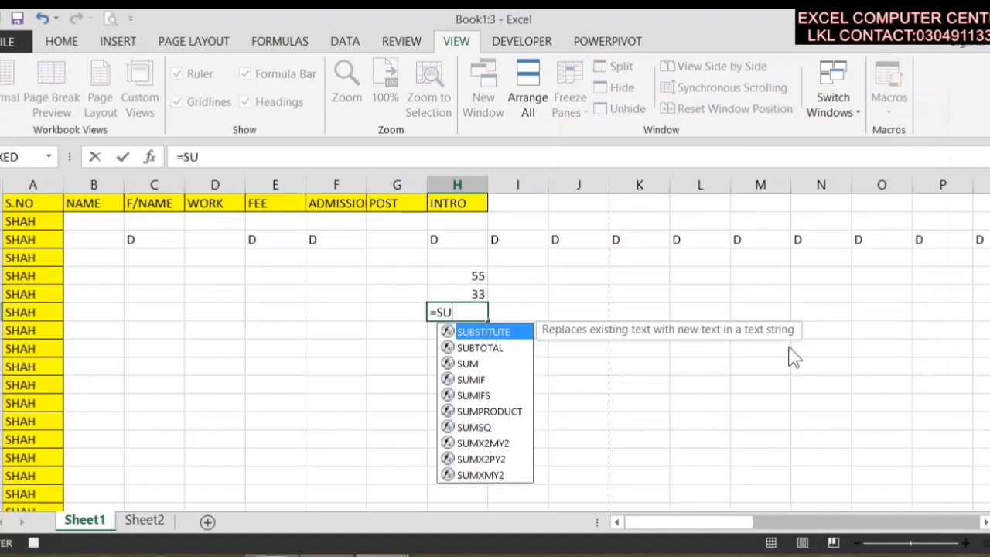
type("M(")
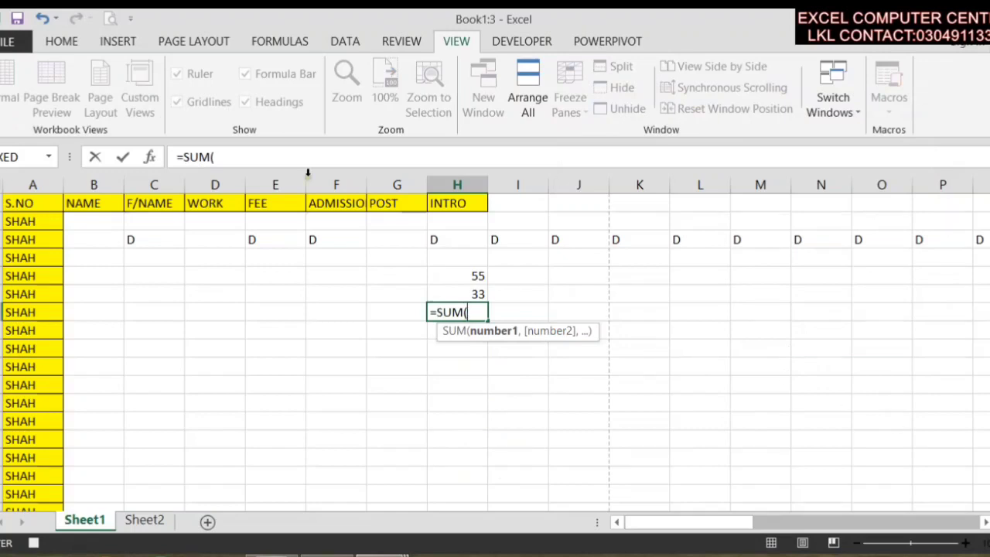
left_click_drag(453, 280, 452, 292)
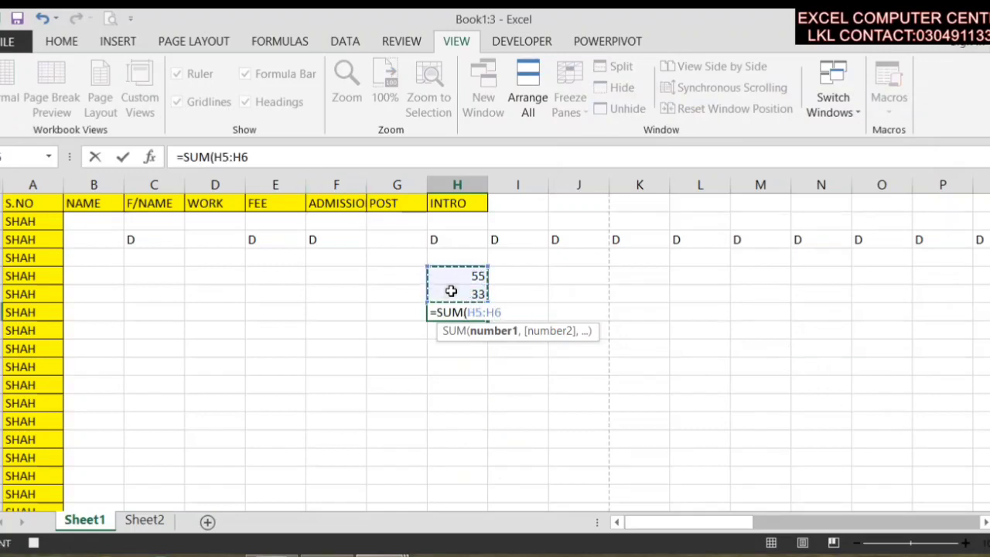
type(")")
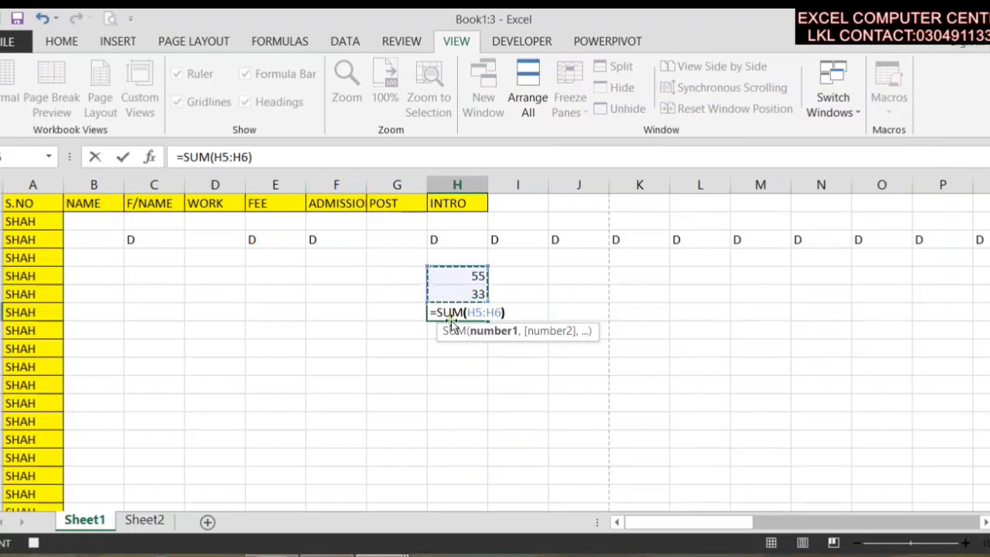
key("Return")
Stop recording the macro and select cell J5
left_click(474, 313)
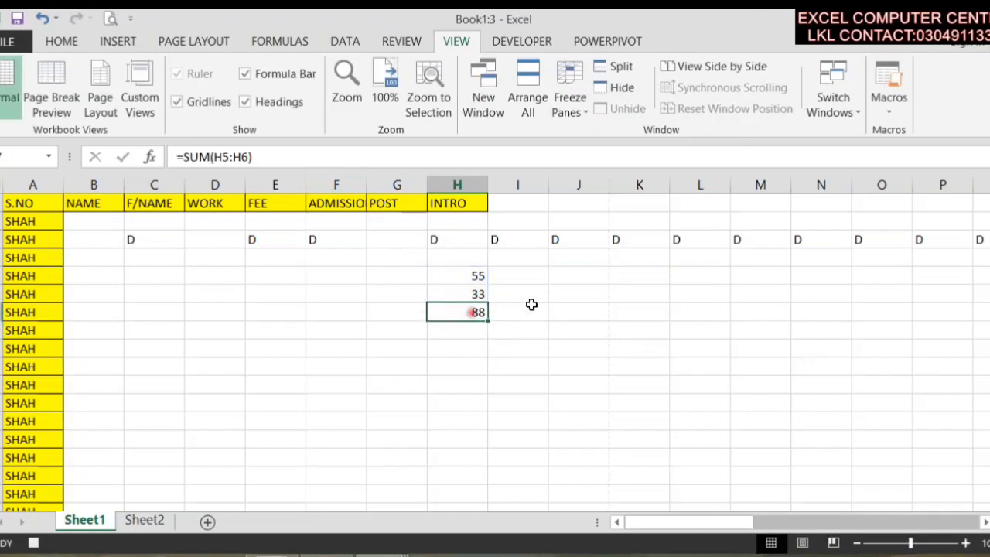
left_click(890, 97)
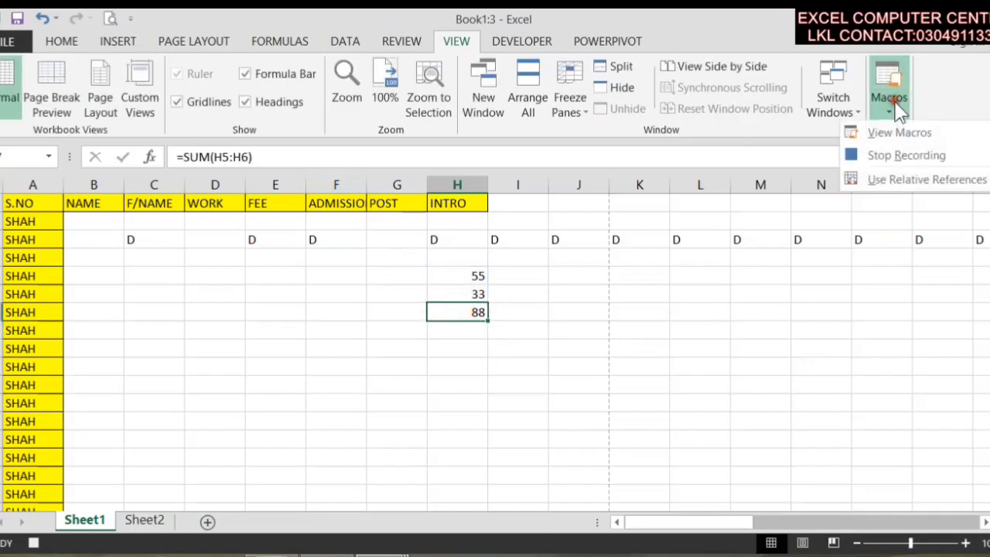
left_click(890, 156)
left_click(553, 290)
left_click(557, 272)
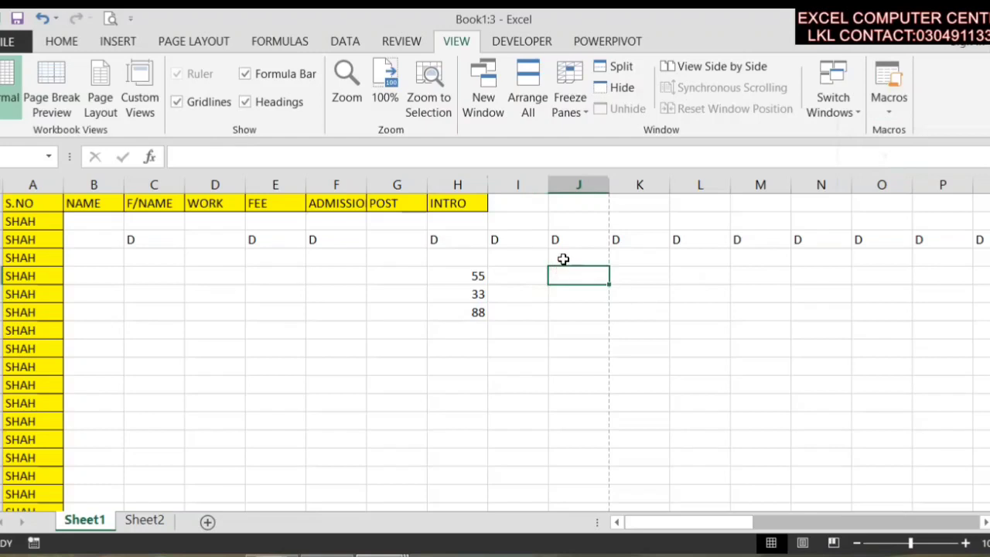
Enter 55 in J5 and 33 in J6
type("55")
key("Return")
type("33")
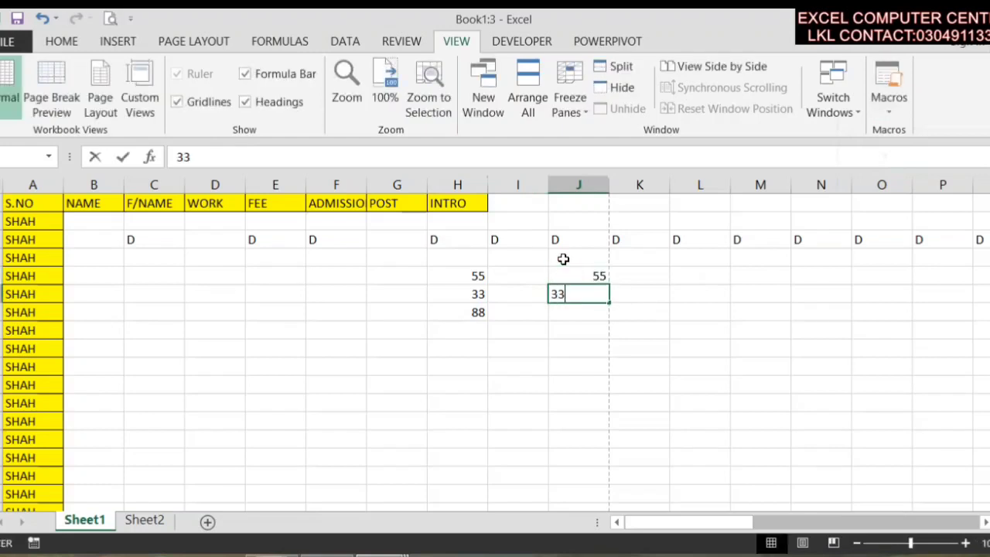
key("Return")
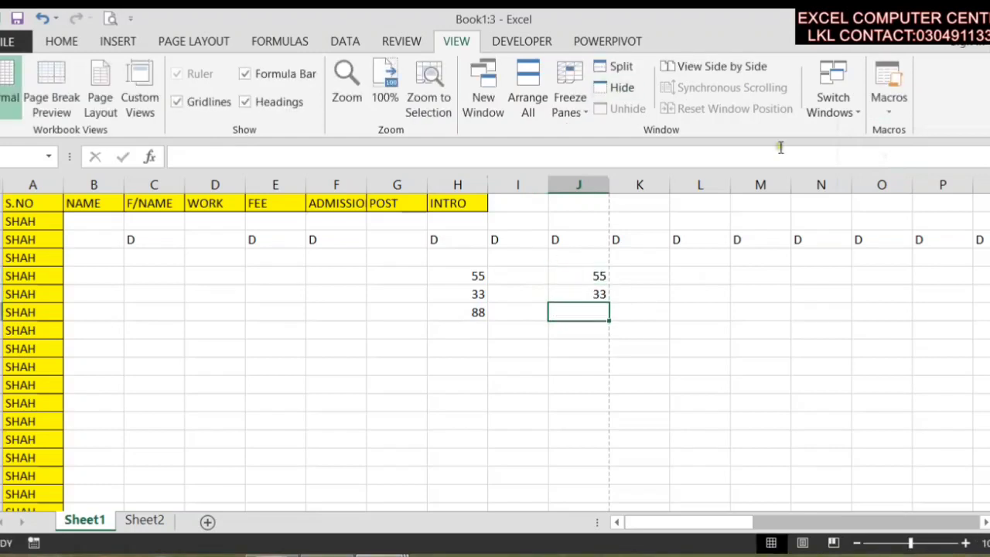
Run Macro1 from the macro list and check the result in J7
left_click(889, 108)
left_click(882, 132)
left_click(907, 108)
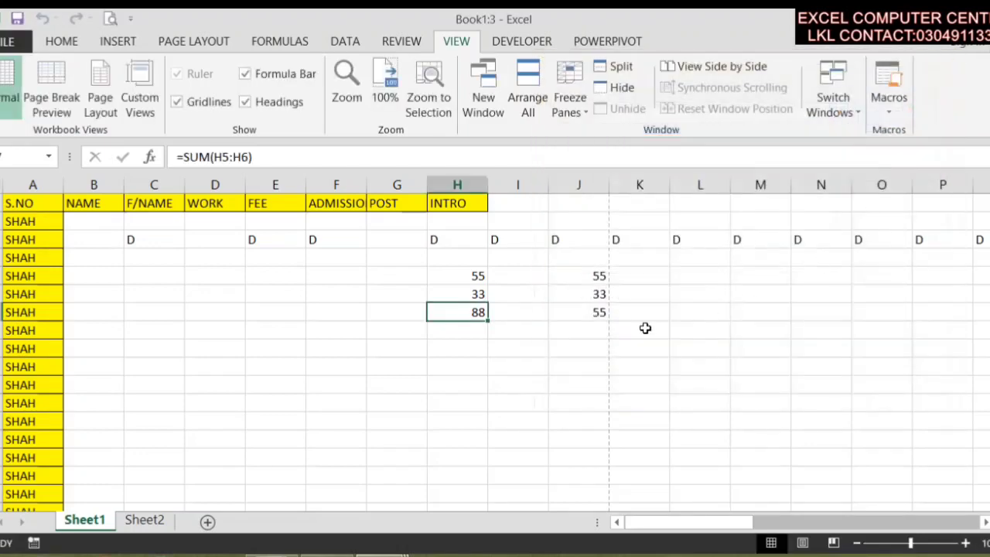
left_click(579, 315)
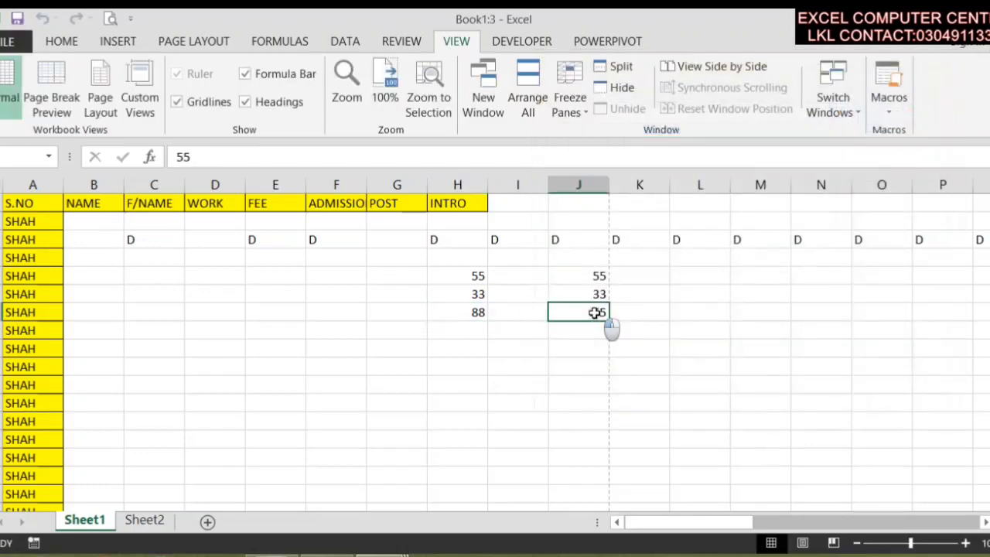
double_click(607, 317)
key("Return")
Clear the wrong value from J7 and the SUM total from H7
left_click(589, 311)
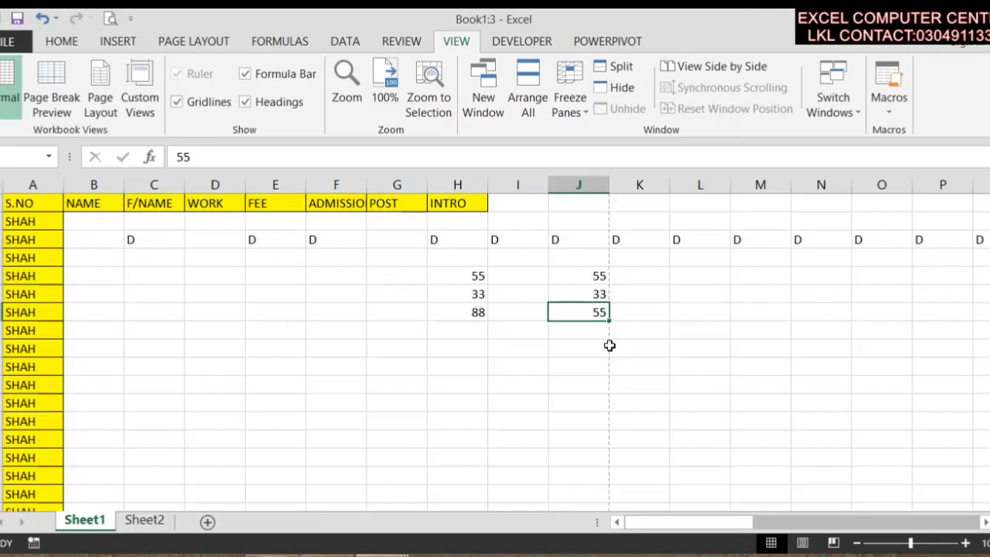
key("BackSpace")
left_click(541, 347)
left_click(472, 309)
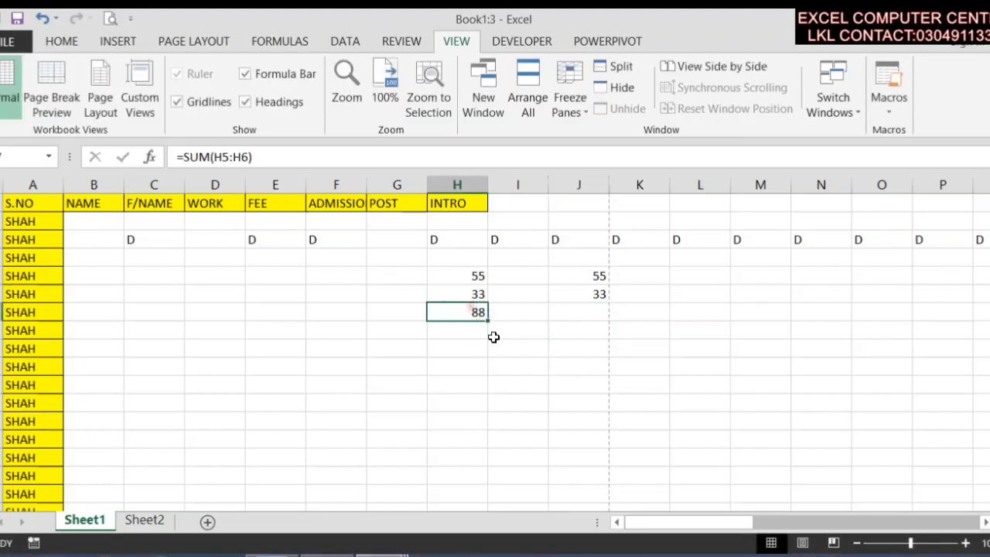
key("BackSpace")
With H7 selected, start recording a new macro
left_click(478, 367)
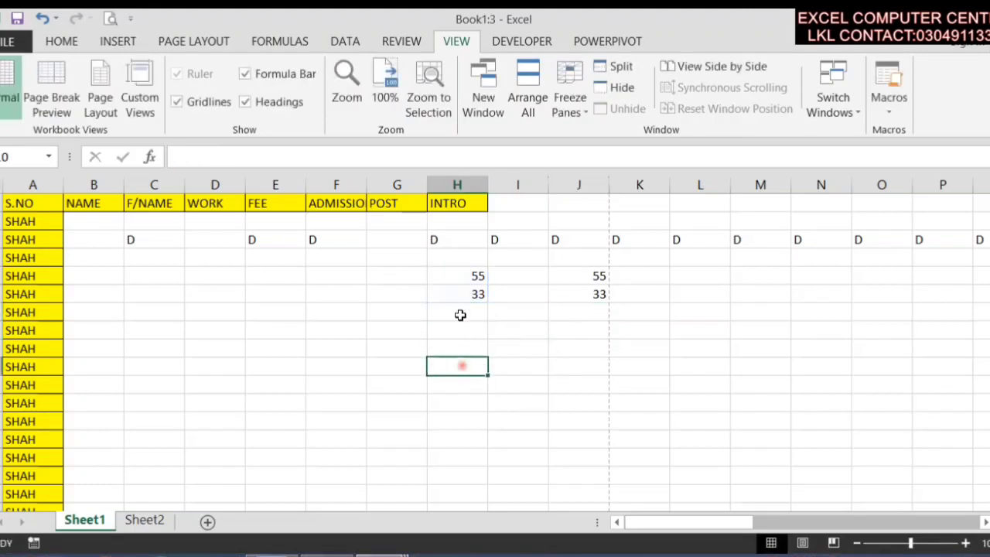
left_click(459, 313)
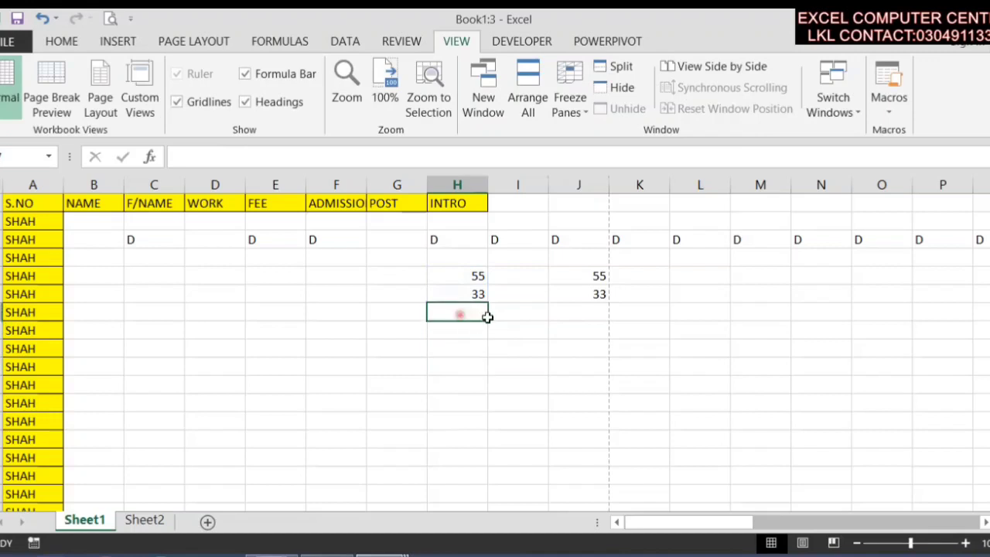
left_click(889, 97)
left_click(883, 156)
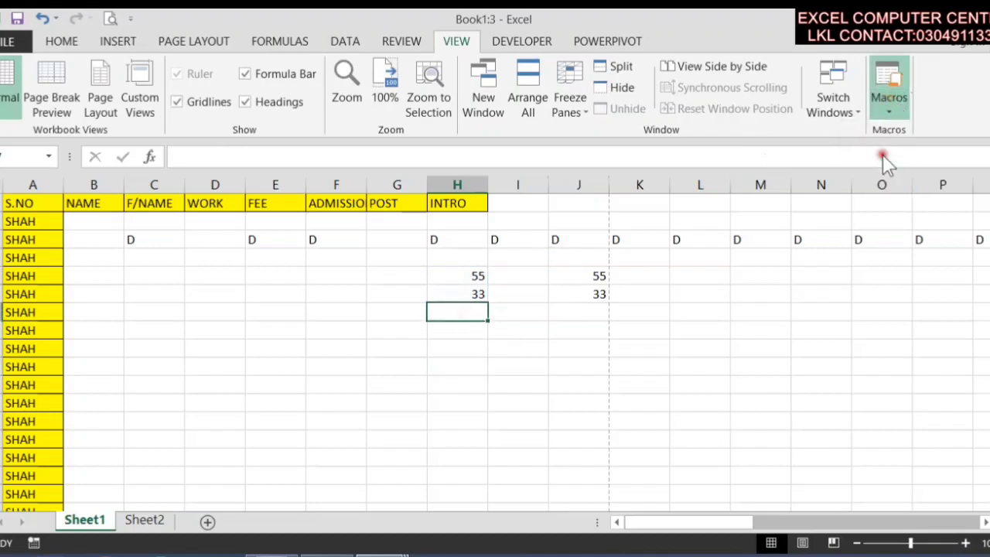
left_click(795, 346)
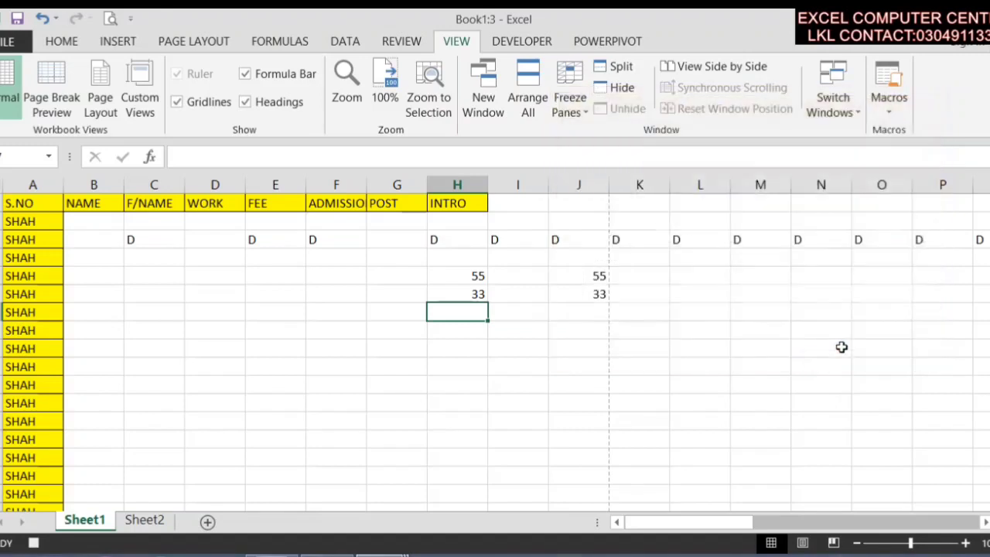
Enter =SUM(H5:H6) in H7, select J7, and stop recording
type("=S")
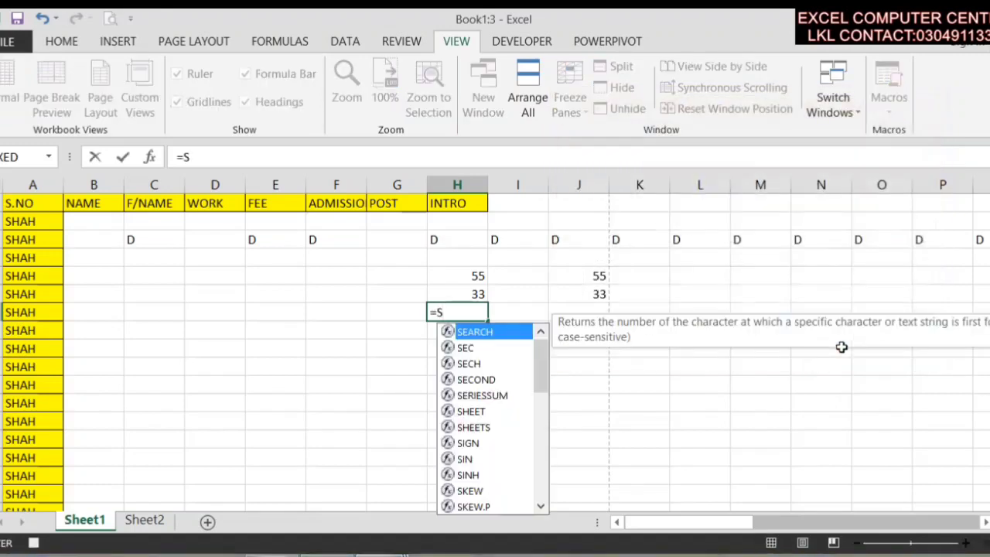
type("UM(")
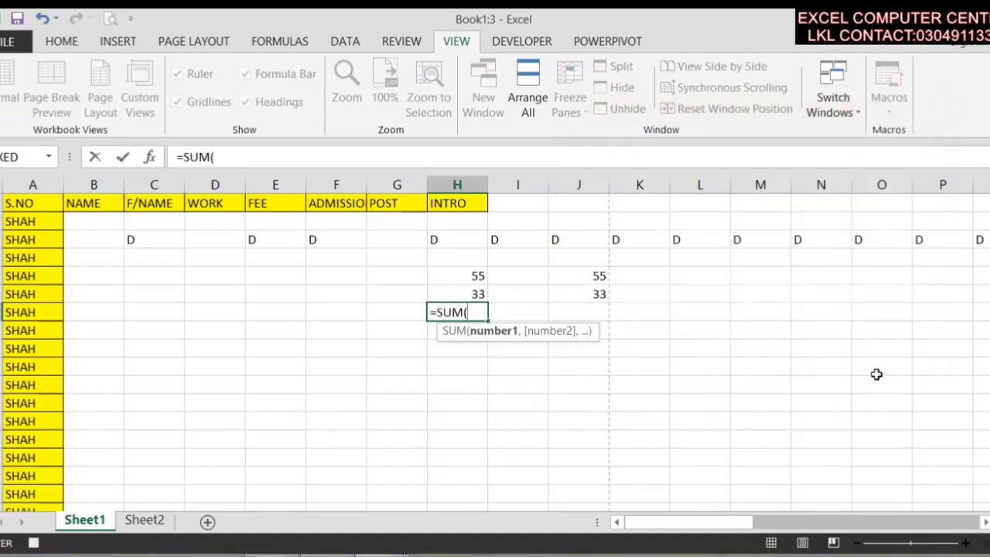
mouse_move(460, 275)
left_mouse_down()
mouse_move(473, 309)
mouse_move(473, 298)
left_mouse_up()
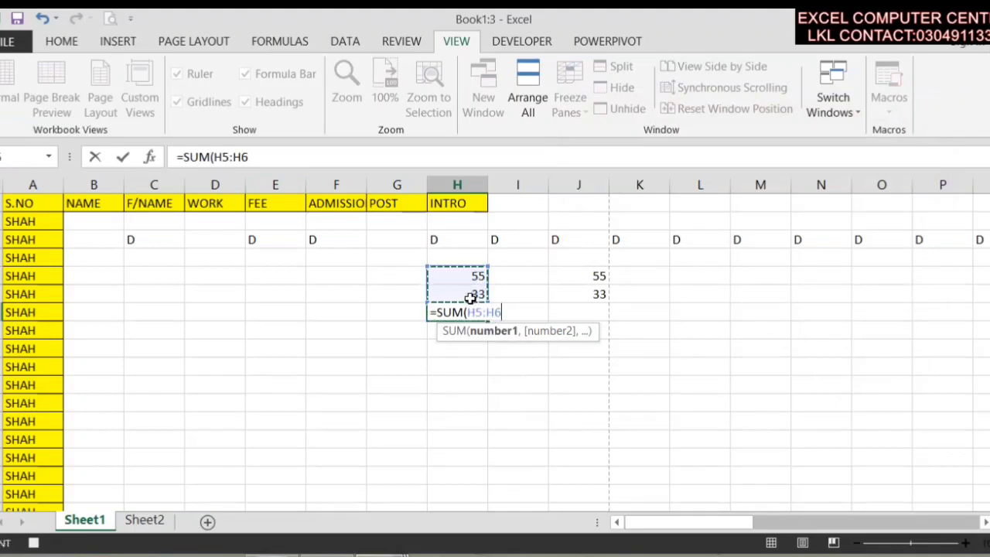
type(")")
key("Return")
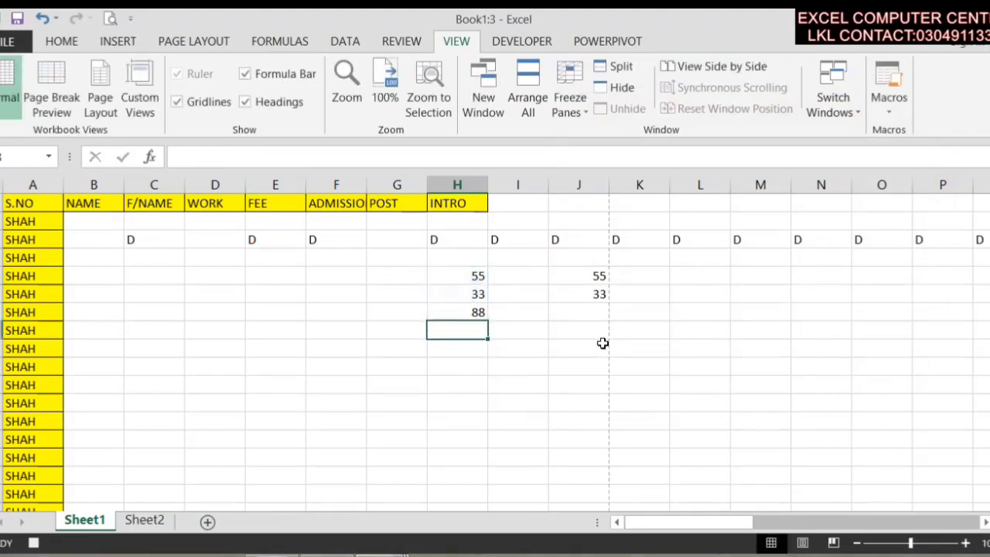
left_click(590, 312)
left_click(897, 108)
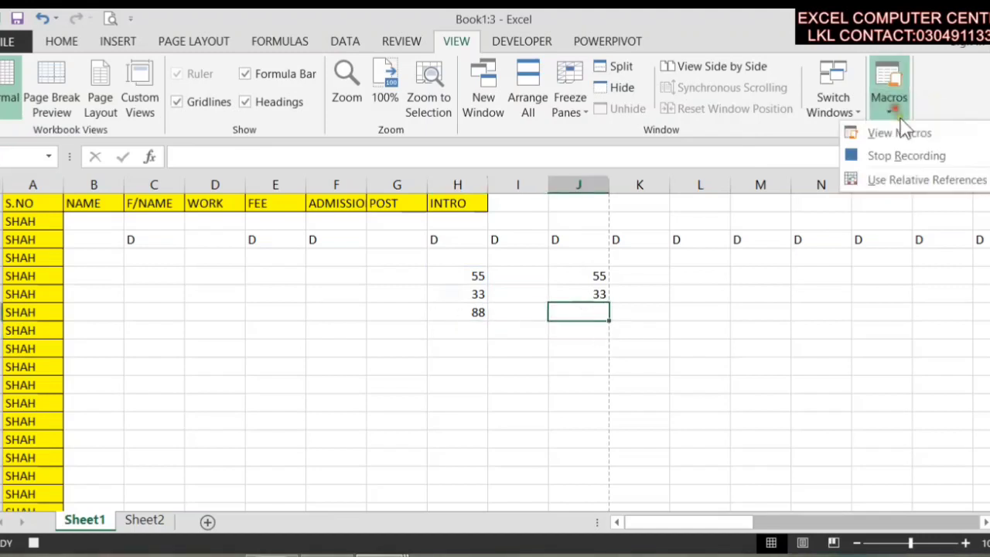
left_click(877, 155)
Run Macro2 and confirm J7 holds =SUM(J5:J6) totalling 88
left_click(889, 105)
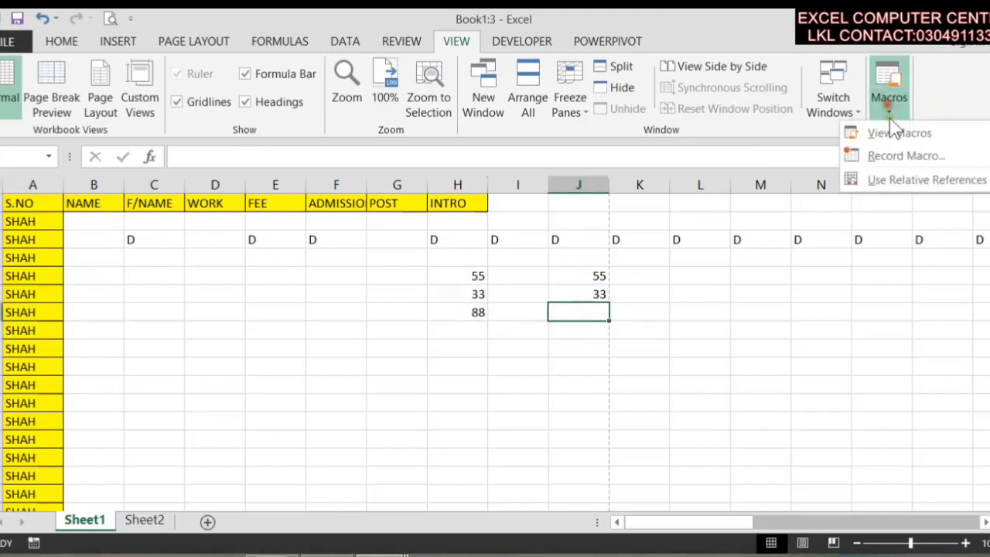
left_click(891, 136)
left_click(707, 127)
left_click(710, 139)
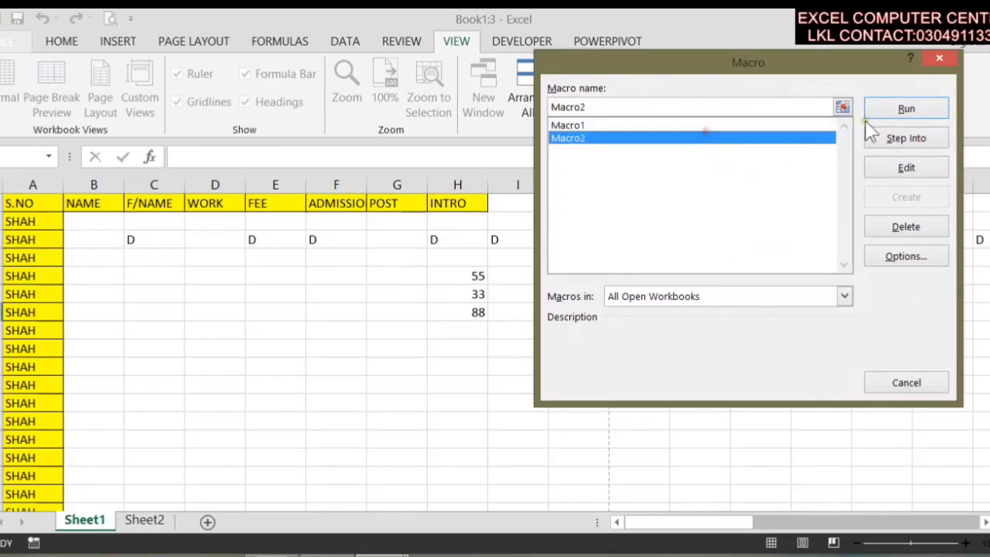
left_click(905, 108)
left_click(605, 297)
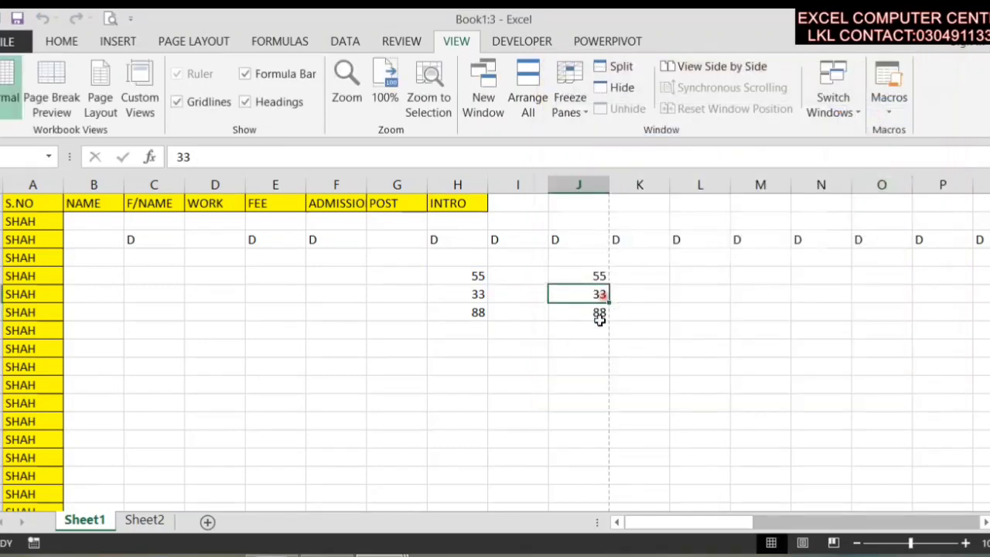
left_click(603, 316)
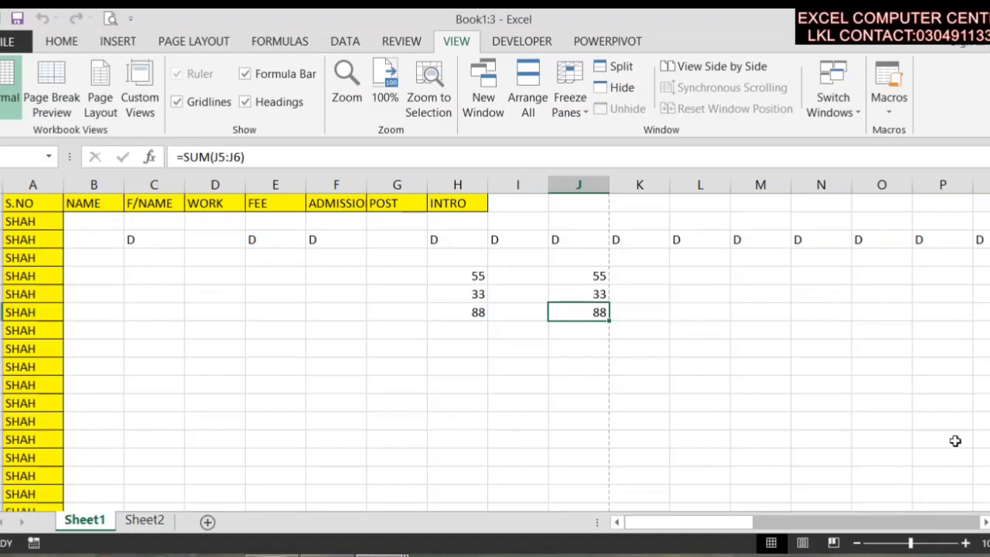
Select the filled area of the sheet, then deselect it
left_click_drag(955, 441, 126, 220)
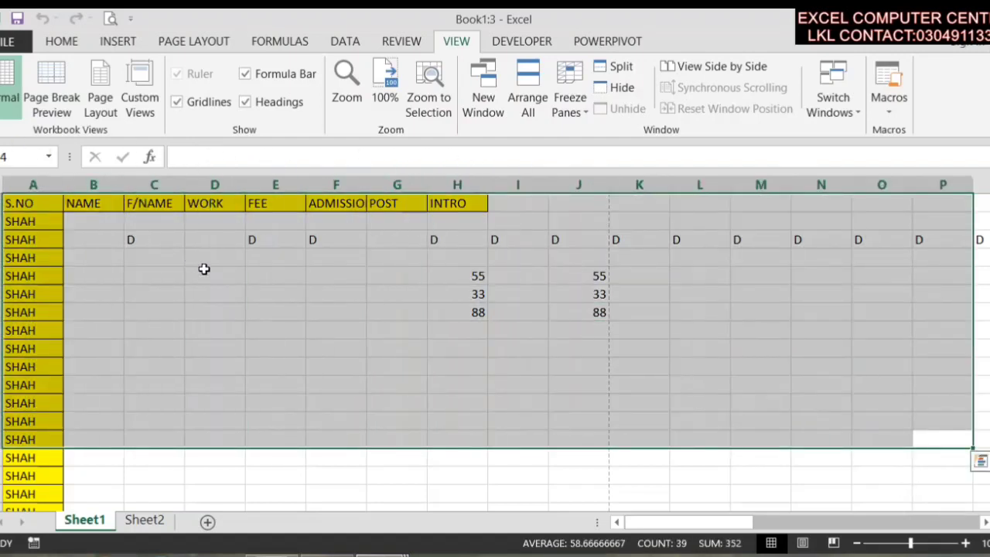
scroll(204, 268, "down", 4)
left_click(214, 276)
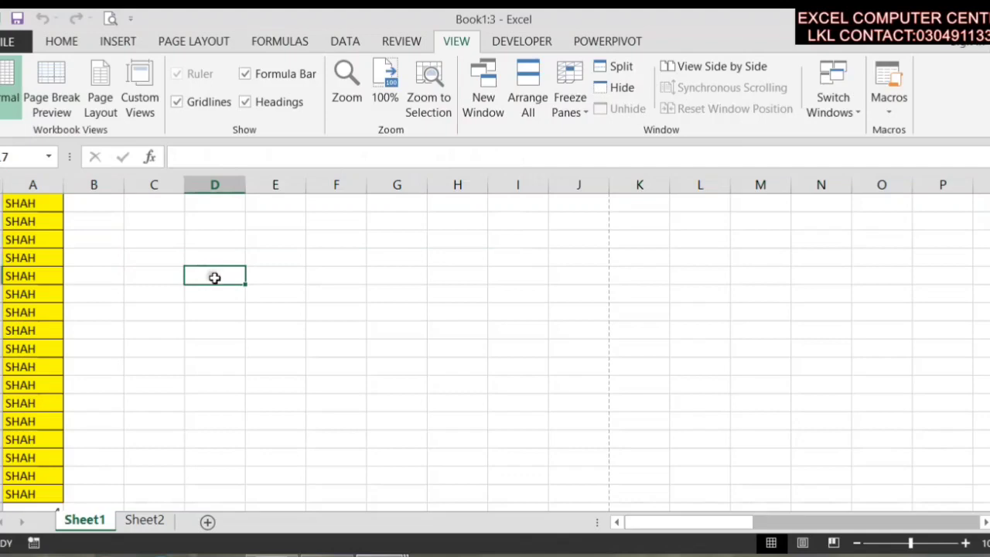
left_click(292, 551)
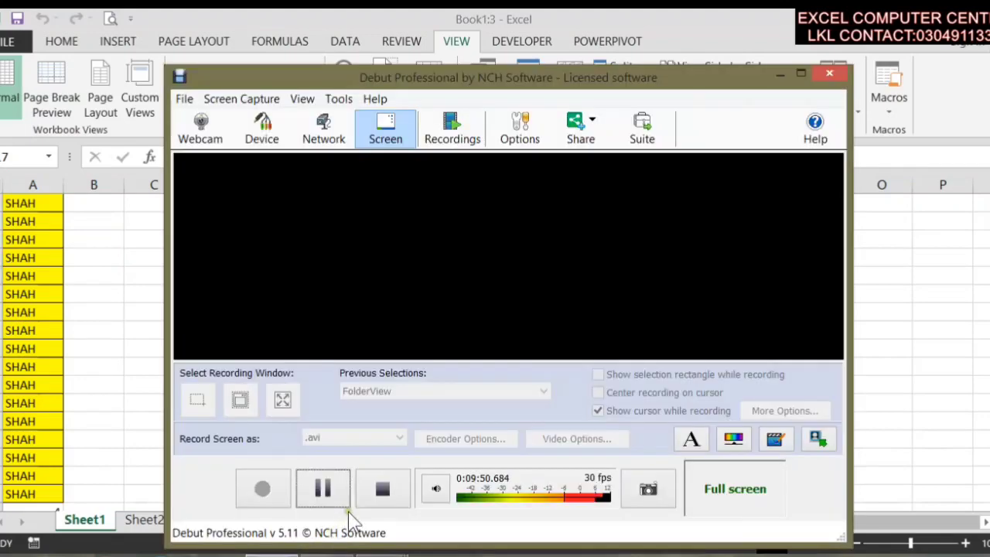
left_click(322, 487)
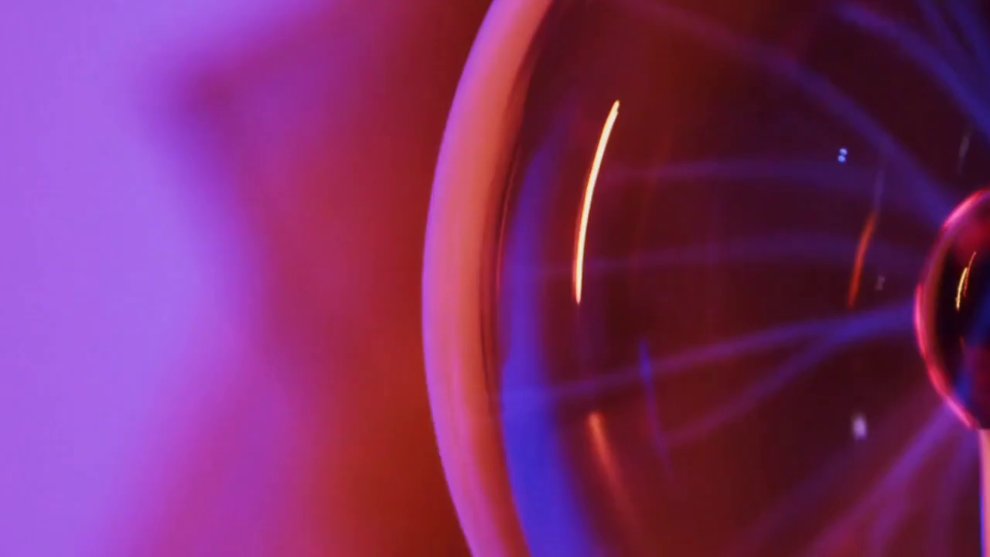